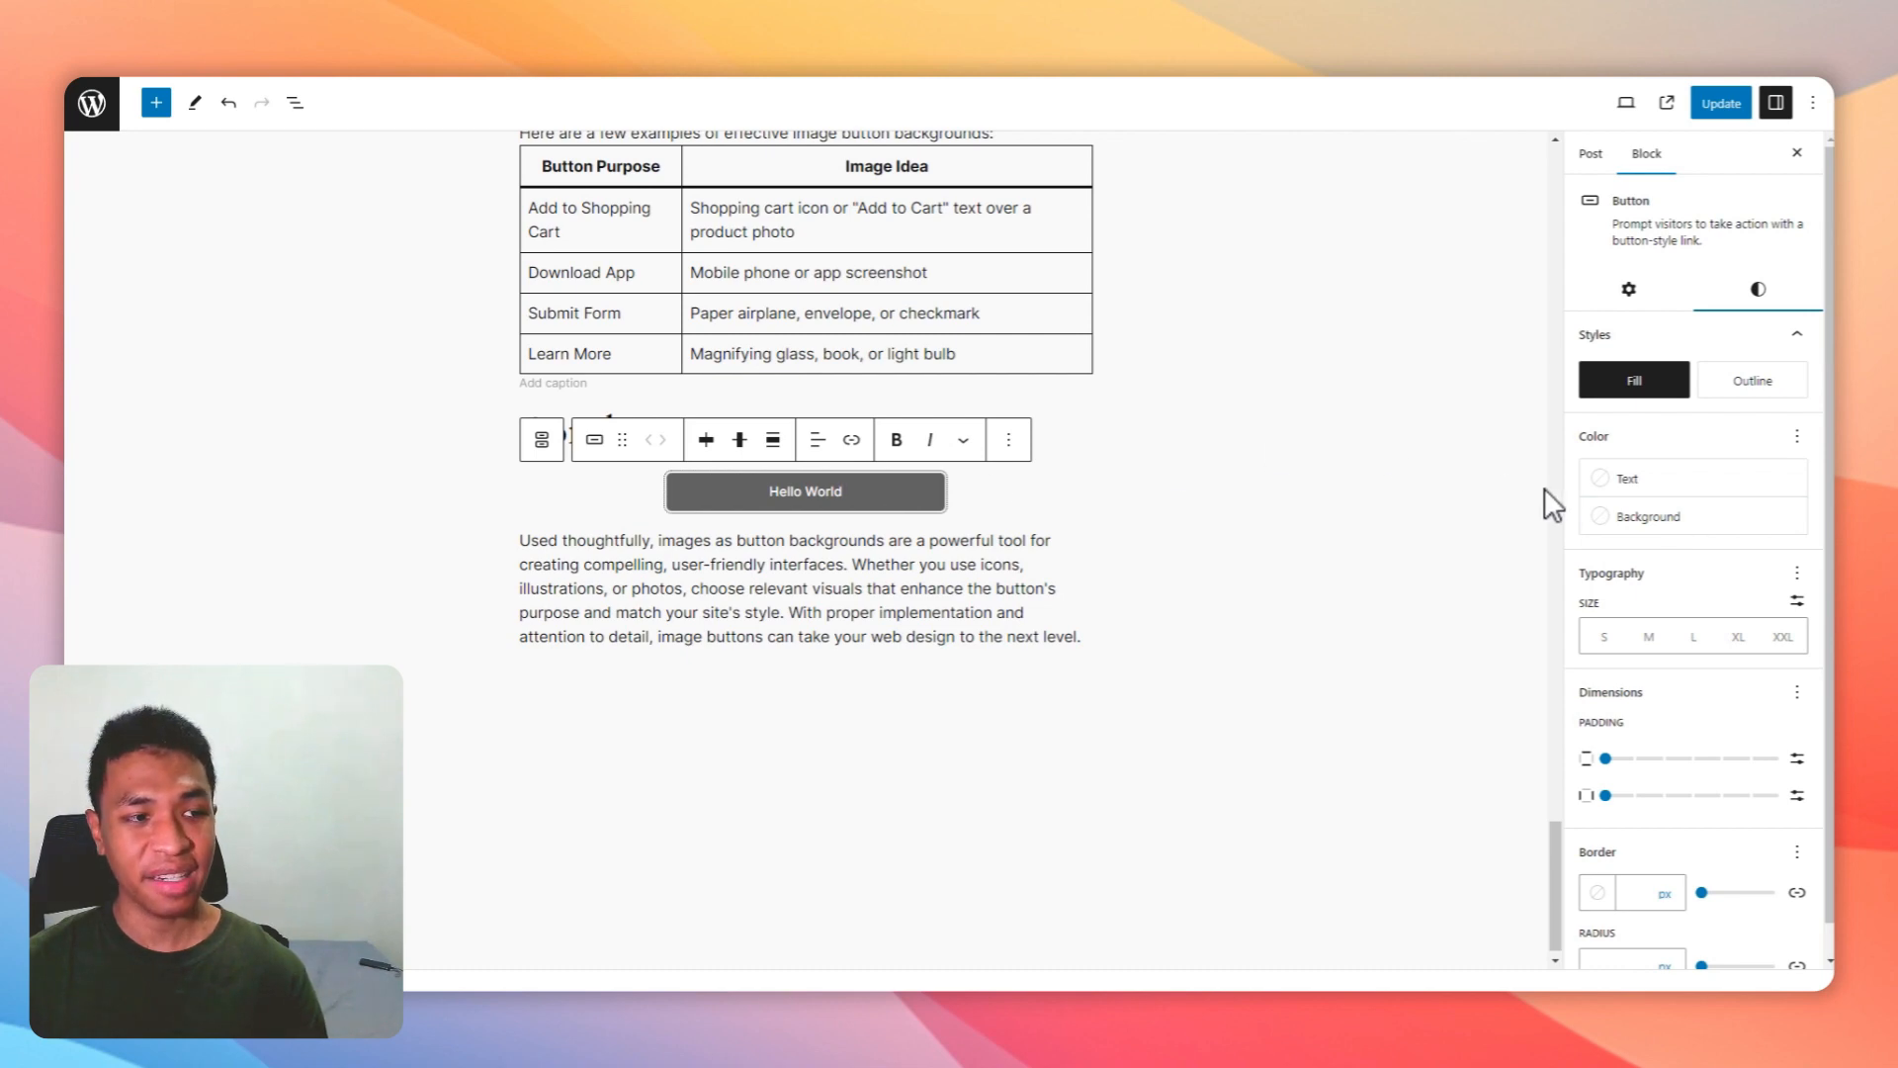
Step: Open the background colour options of the Hello World button, including the custom colour picker
{"action": "left_click", "coordinate": [1631, 516]}
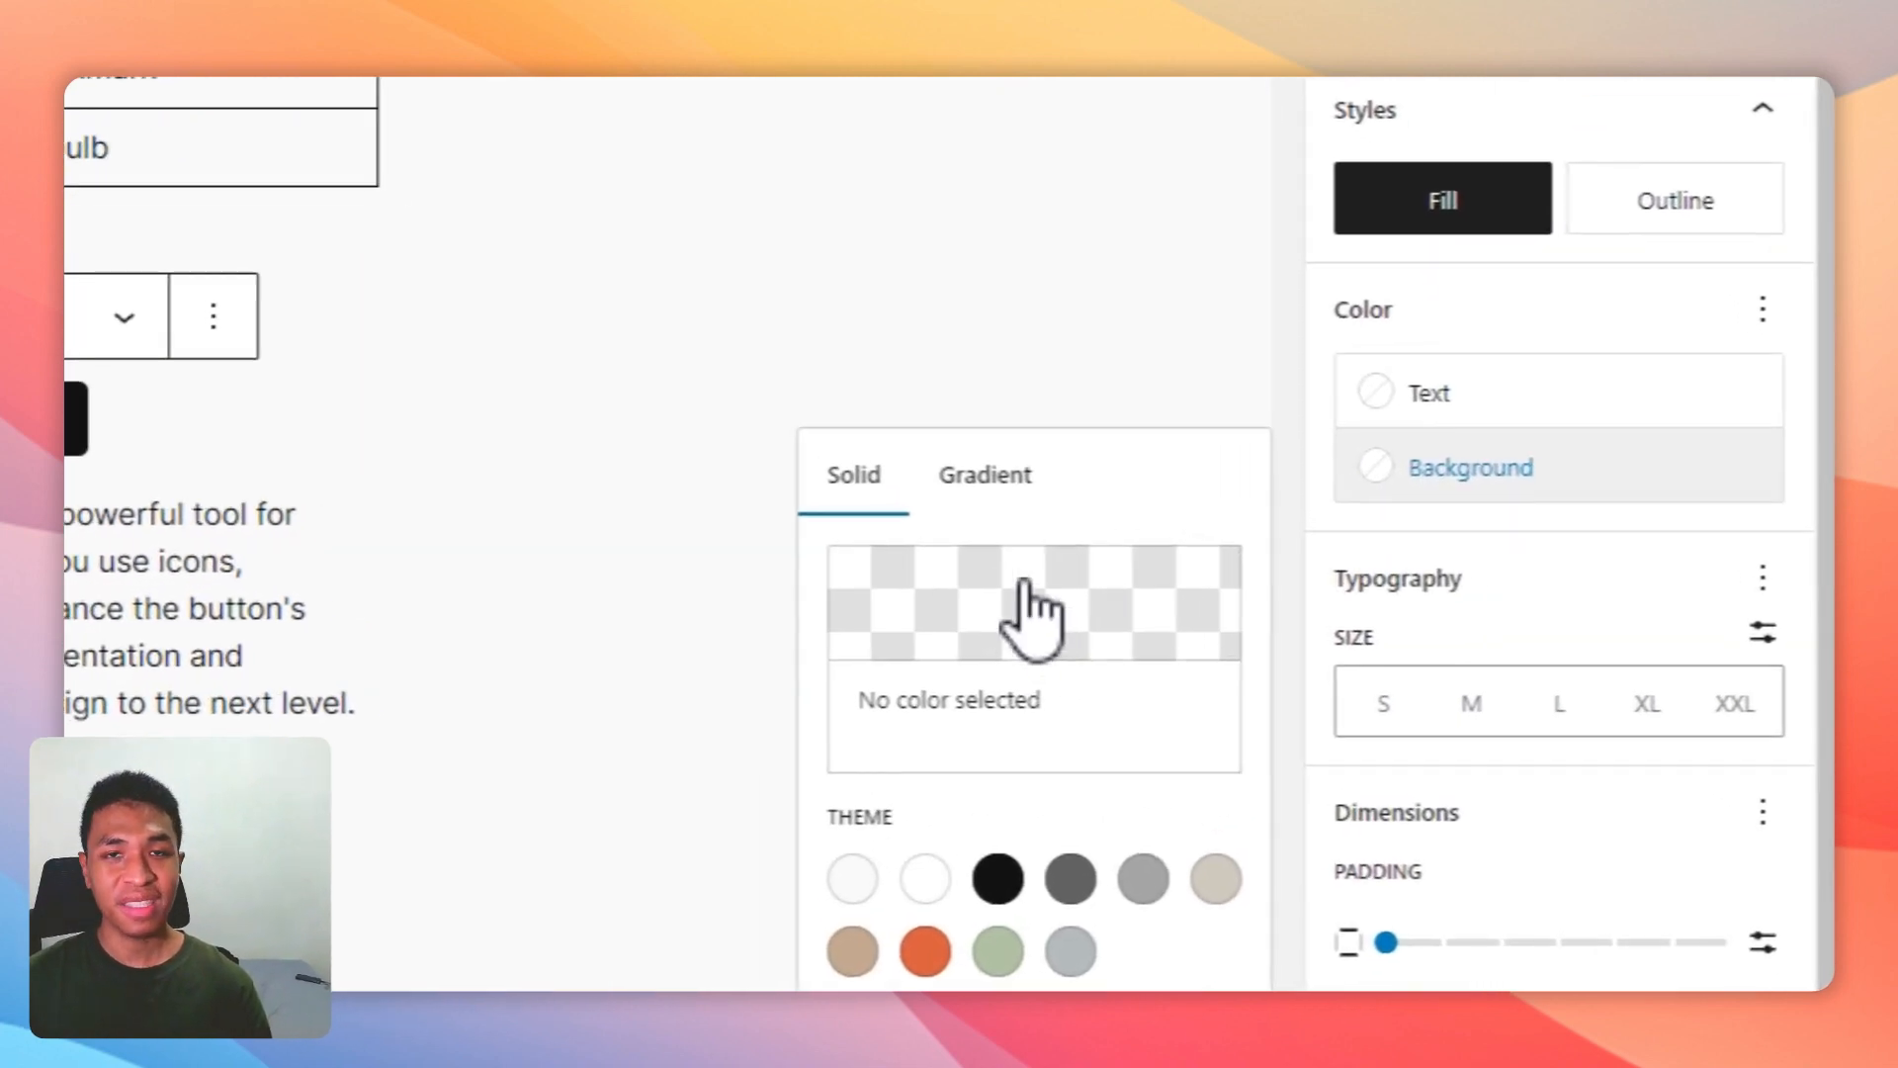
{"action": "left_click", "coordinate": [999, 615]}
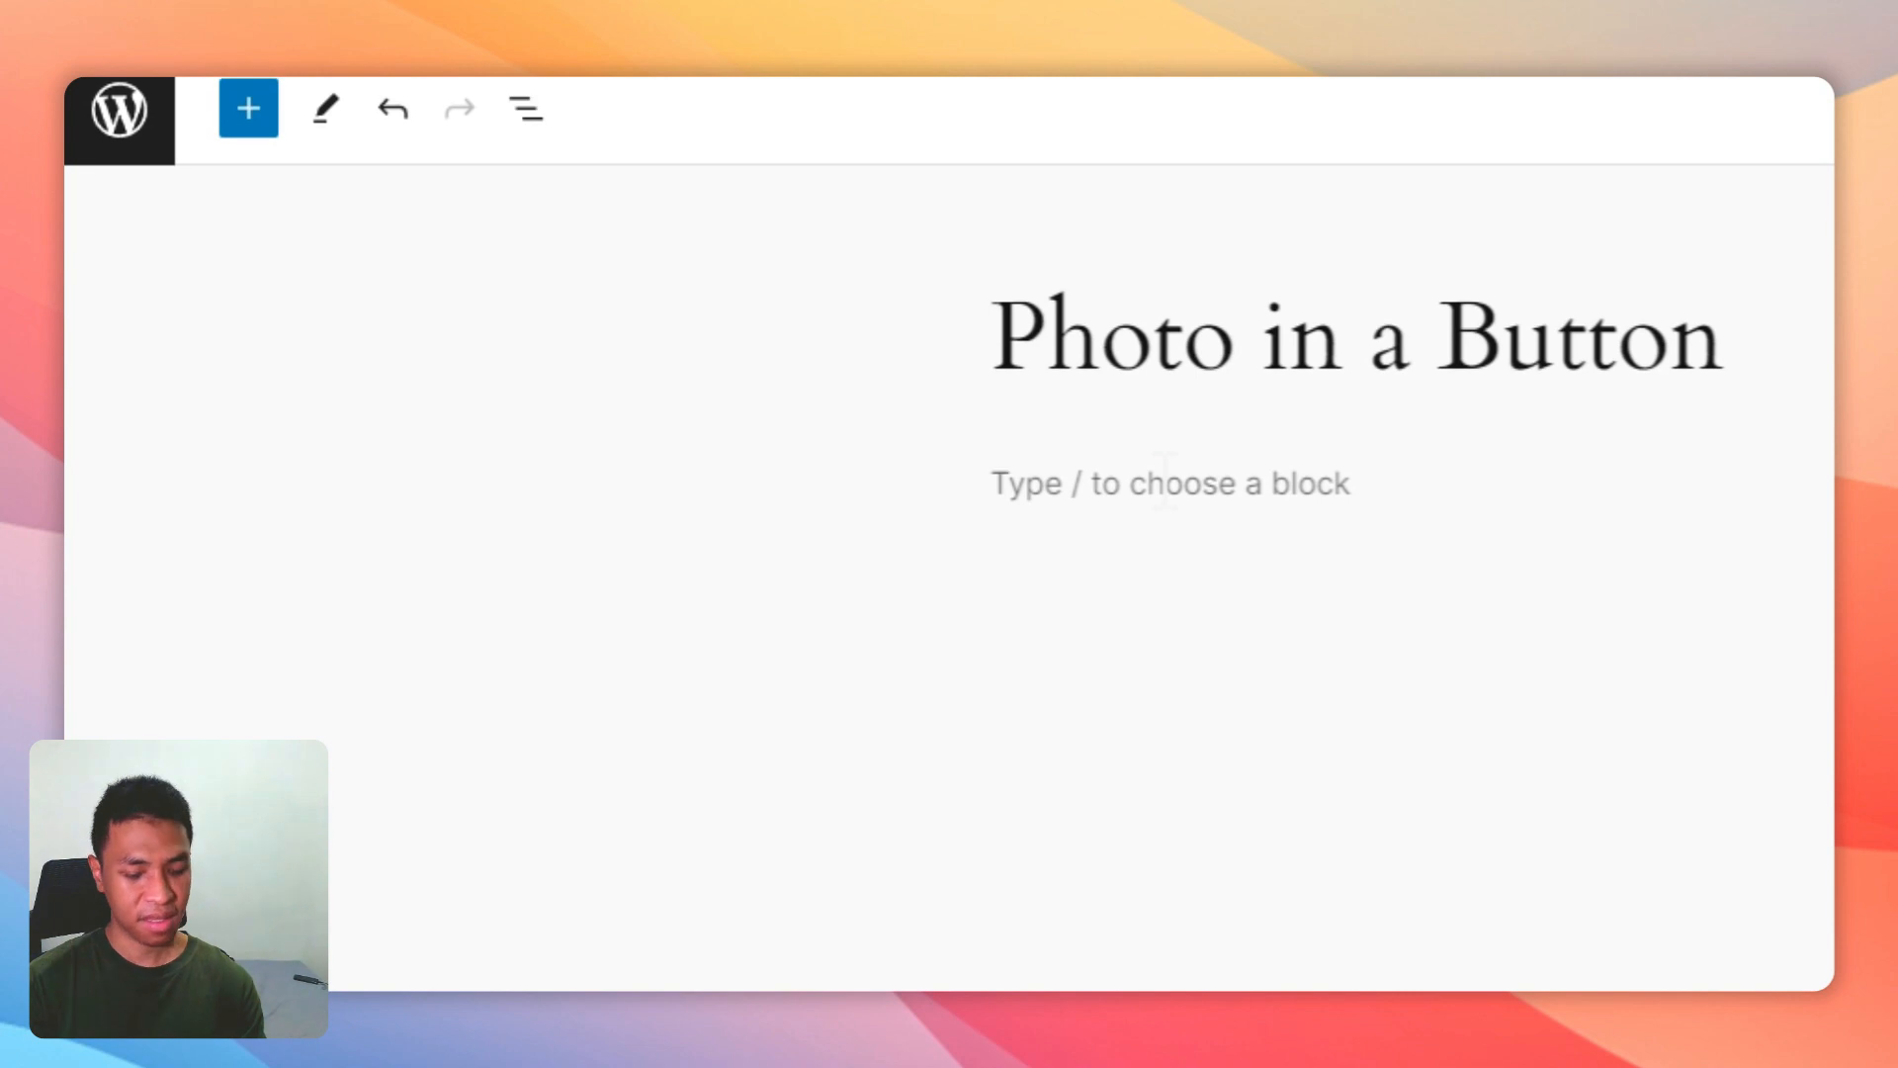
Step: Insert a Cover block below the title, using the orange and blue wave image from the media library
{"action": "type", "text": "/cover"}
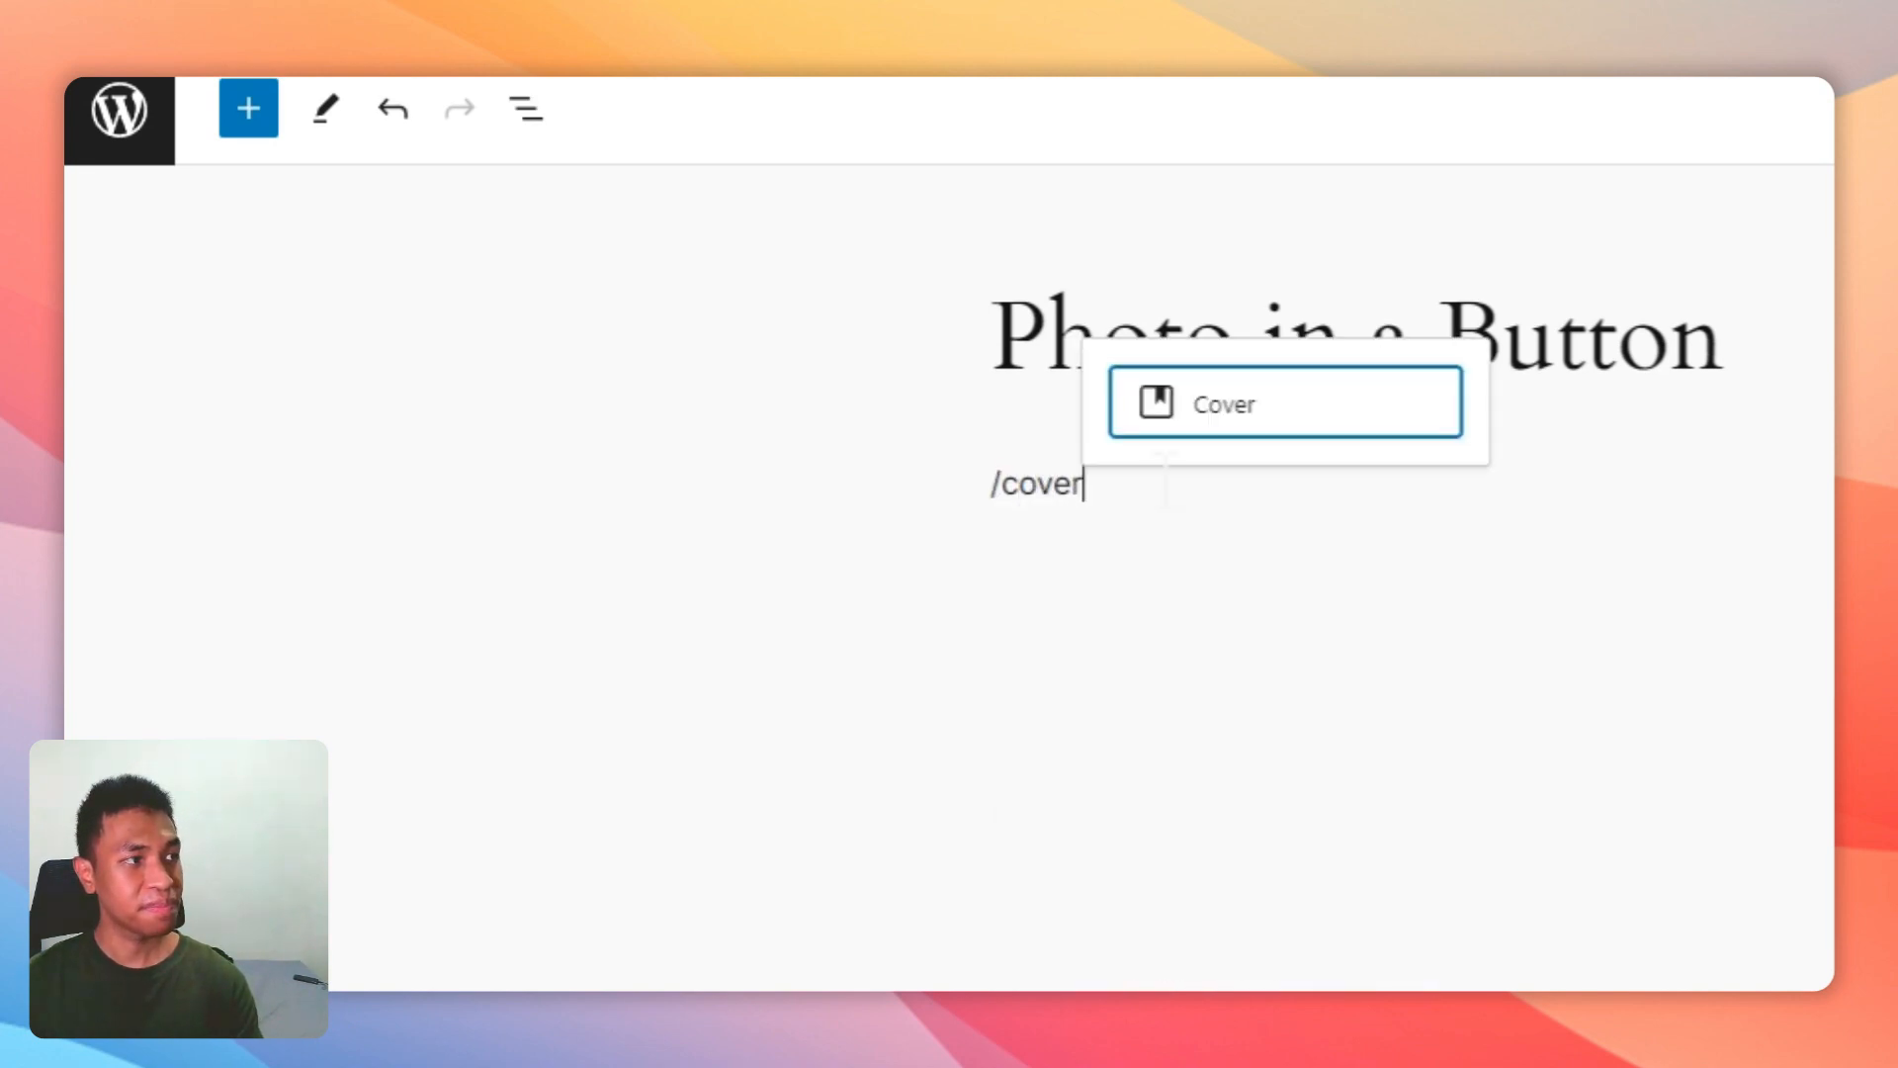
{"action": "left_click", "coordinate": [1226, 407]}
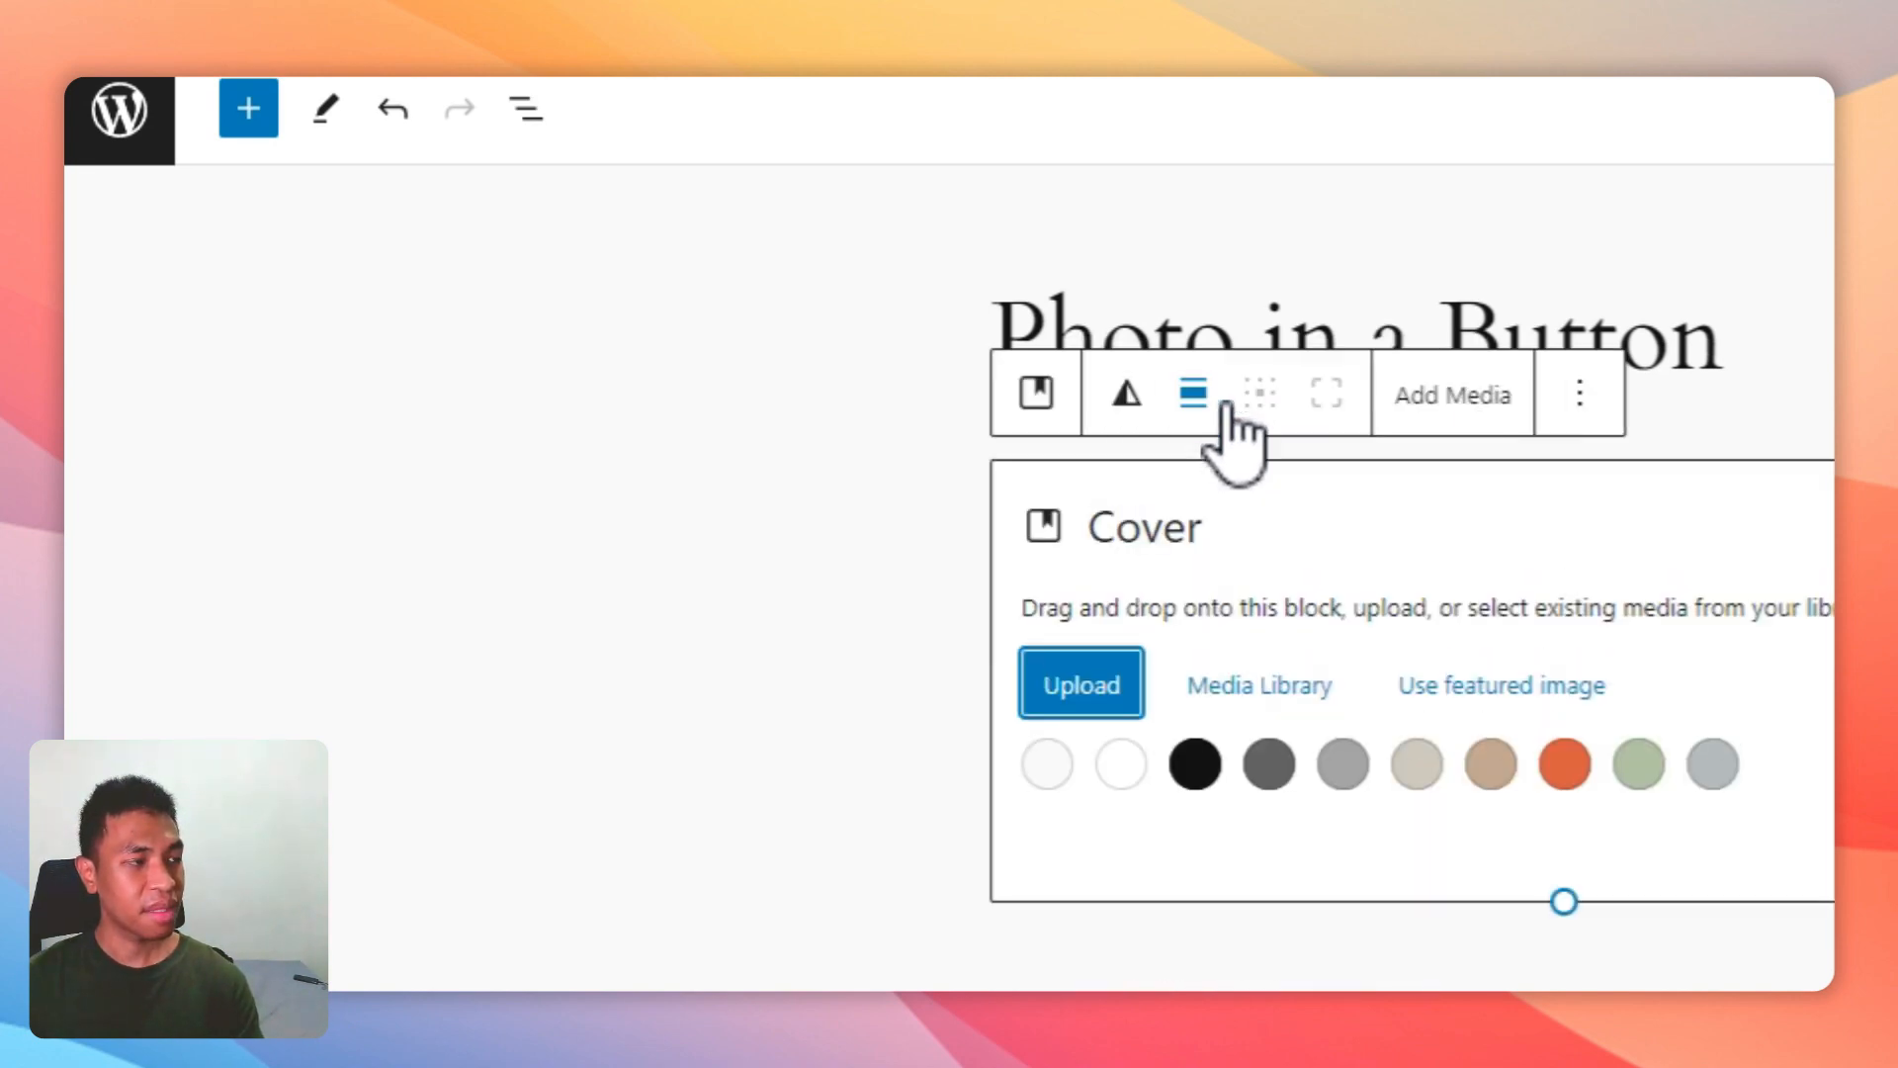
{"action": "left_click", "coordinate": [1258, 678]}
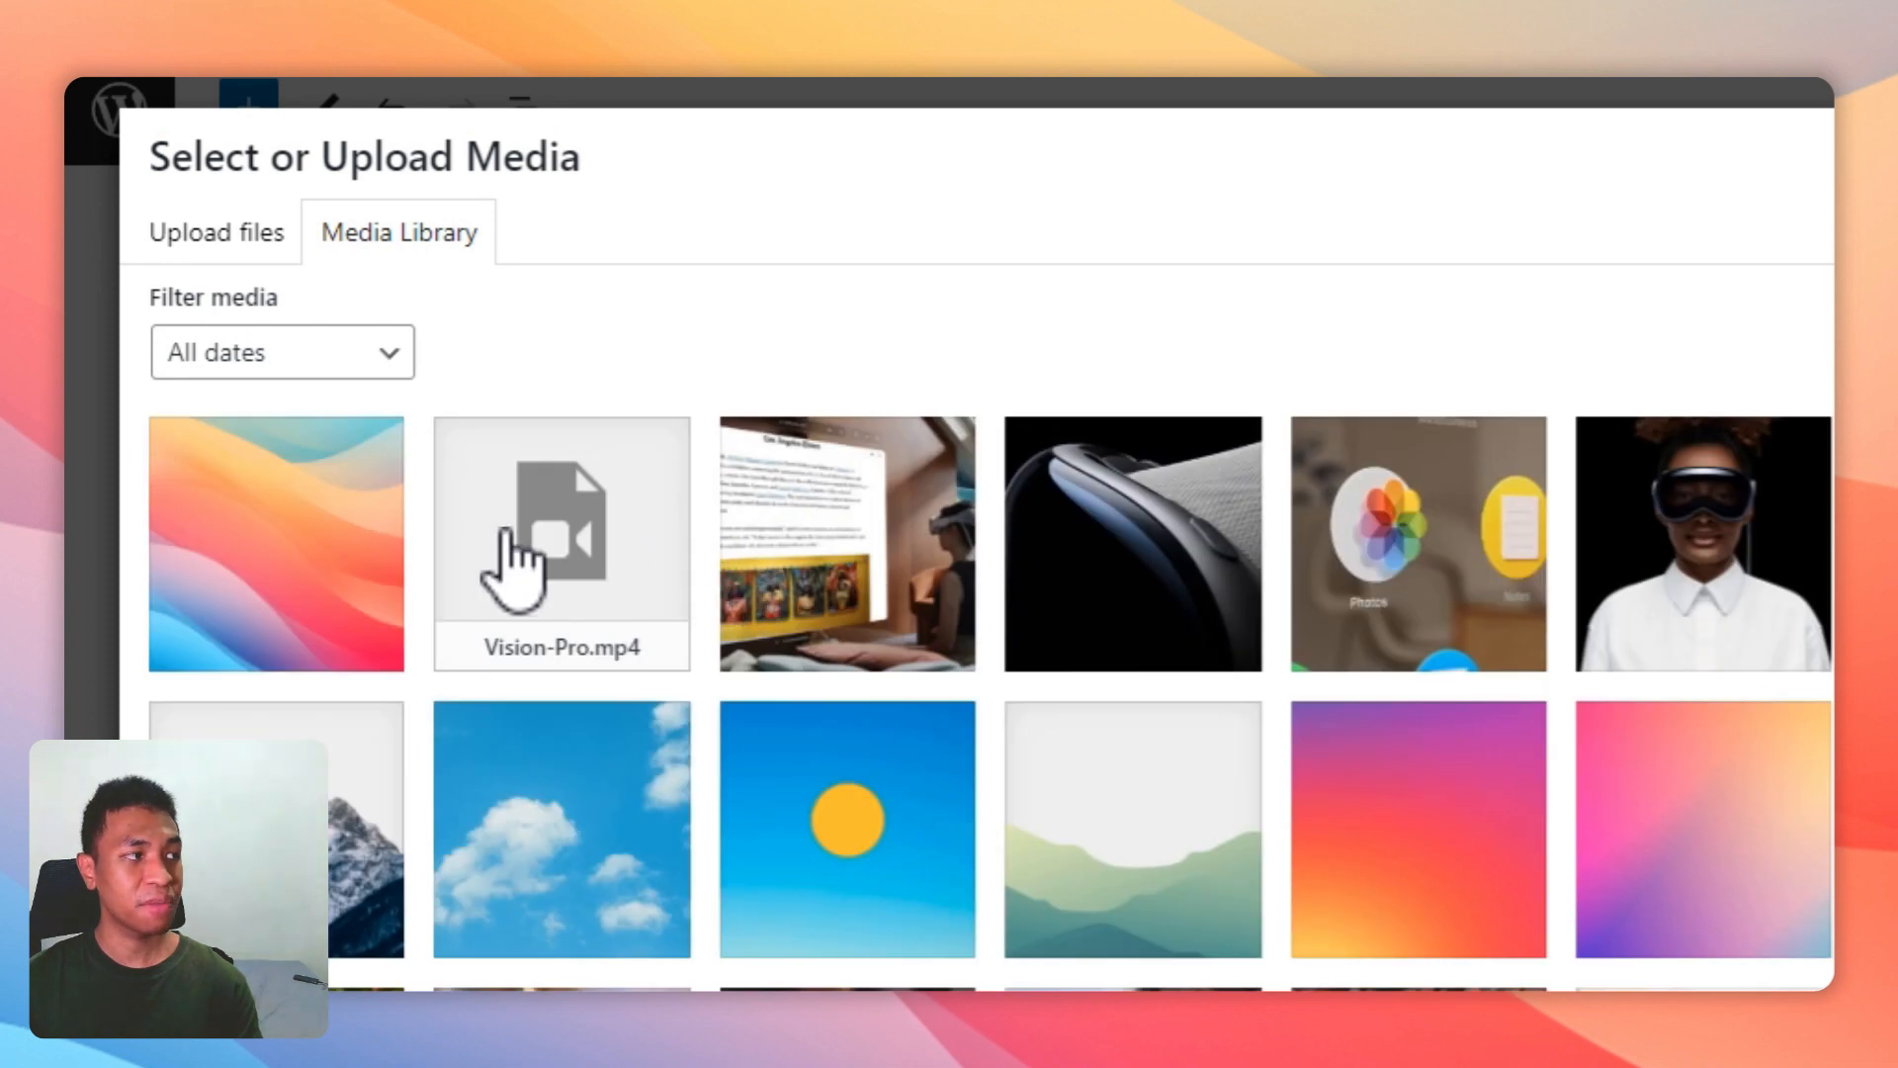
{"action": "left_click", "coordinate": [274, 522]}
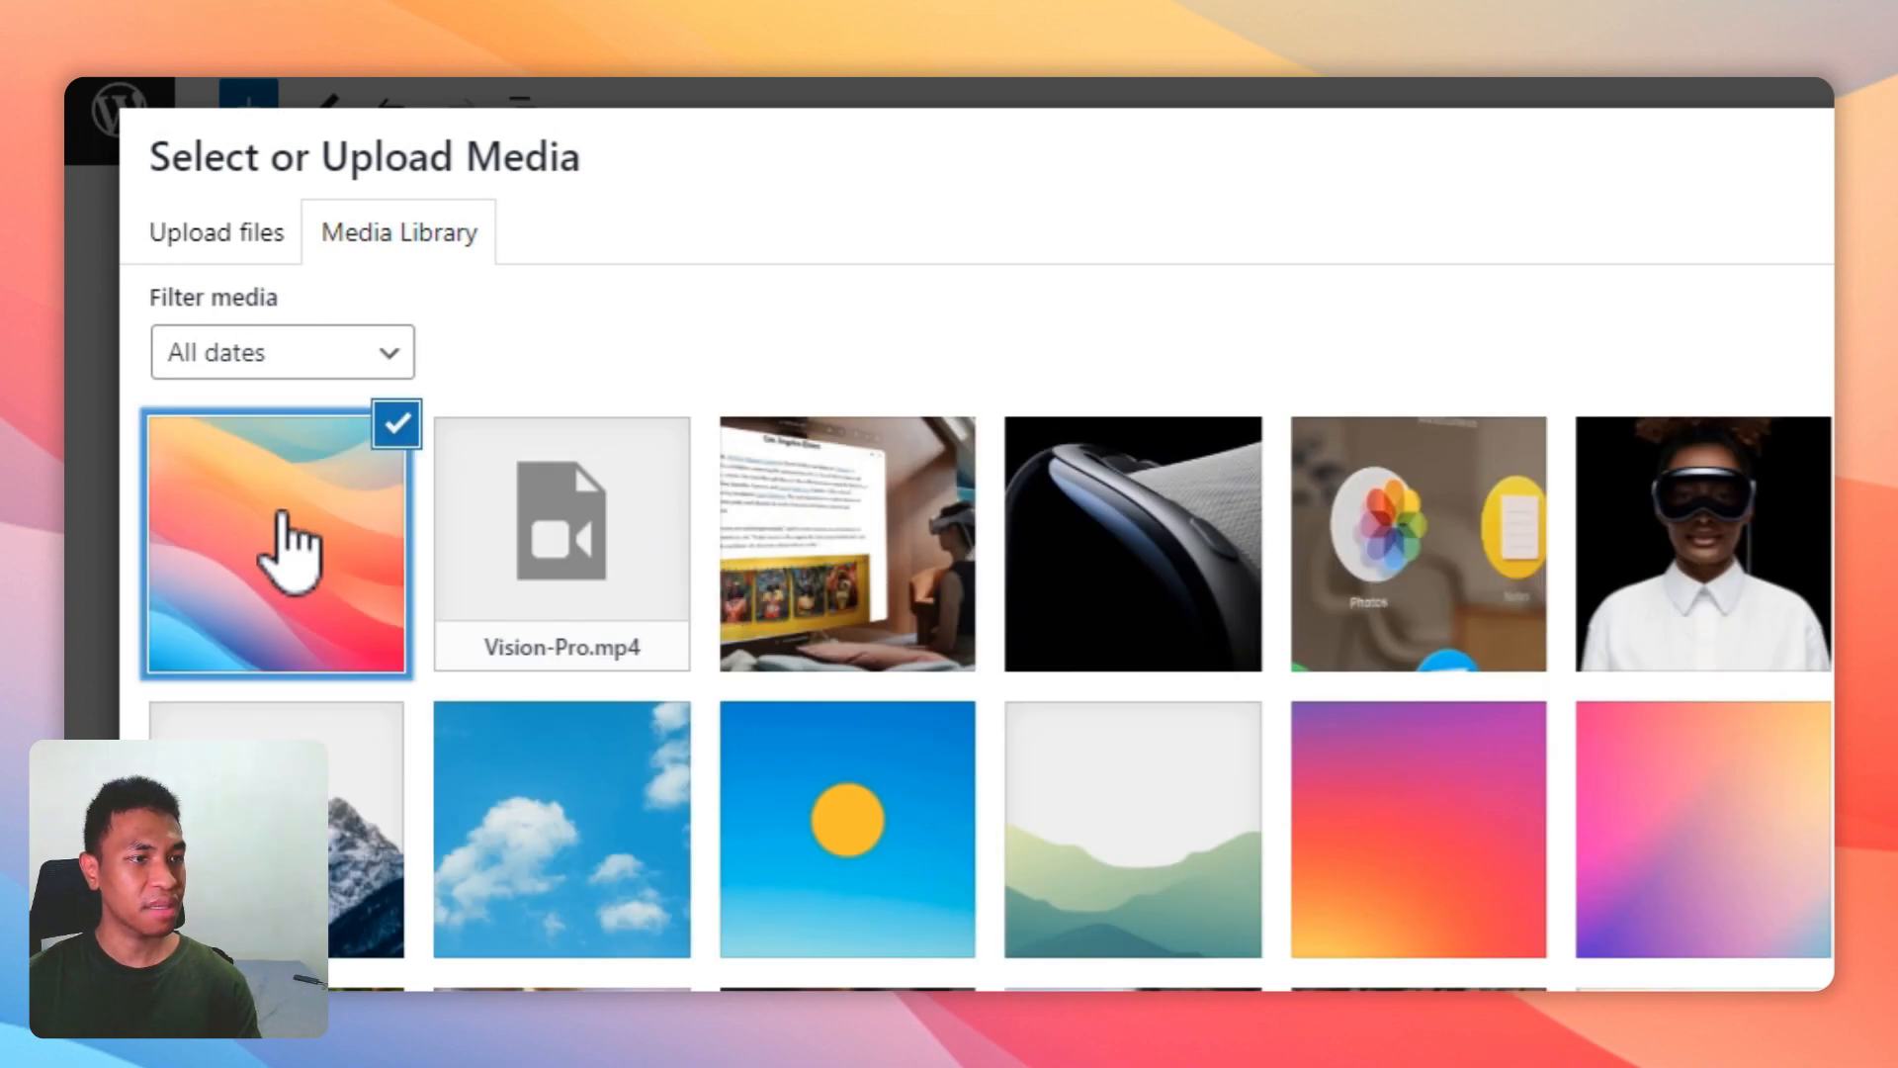
{"action": "left_click", "coordinate": [1763, 938]}
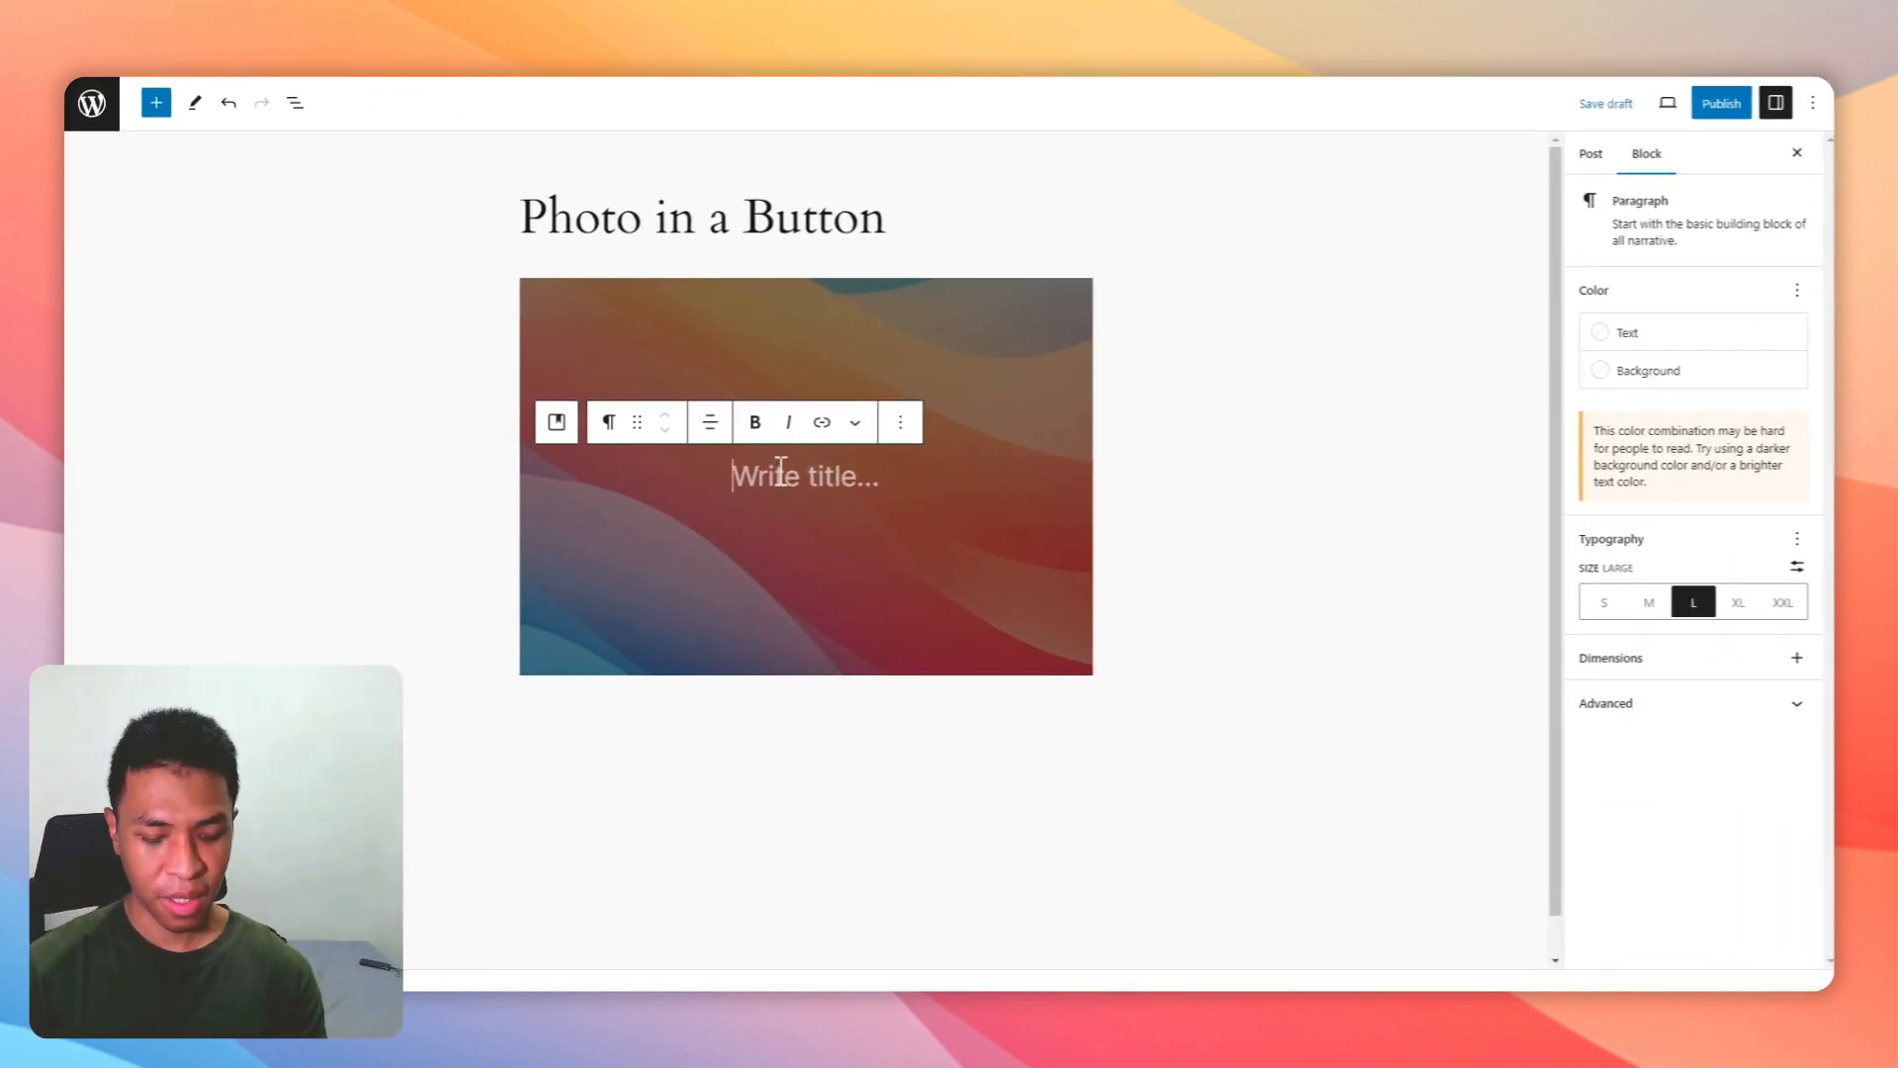
Step: Insert a Buttons block inside the cover and label the button "Contact Me →"
{"action": "type", "text": "/buttons"}
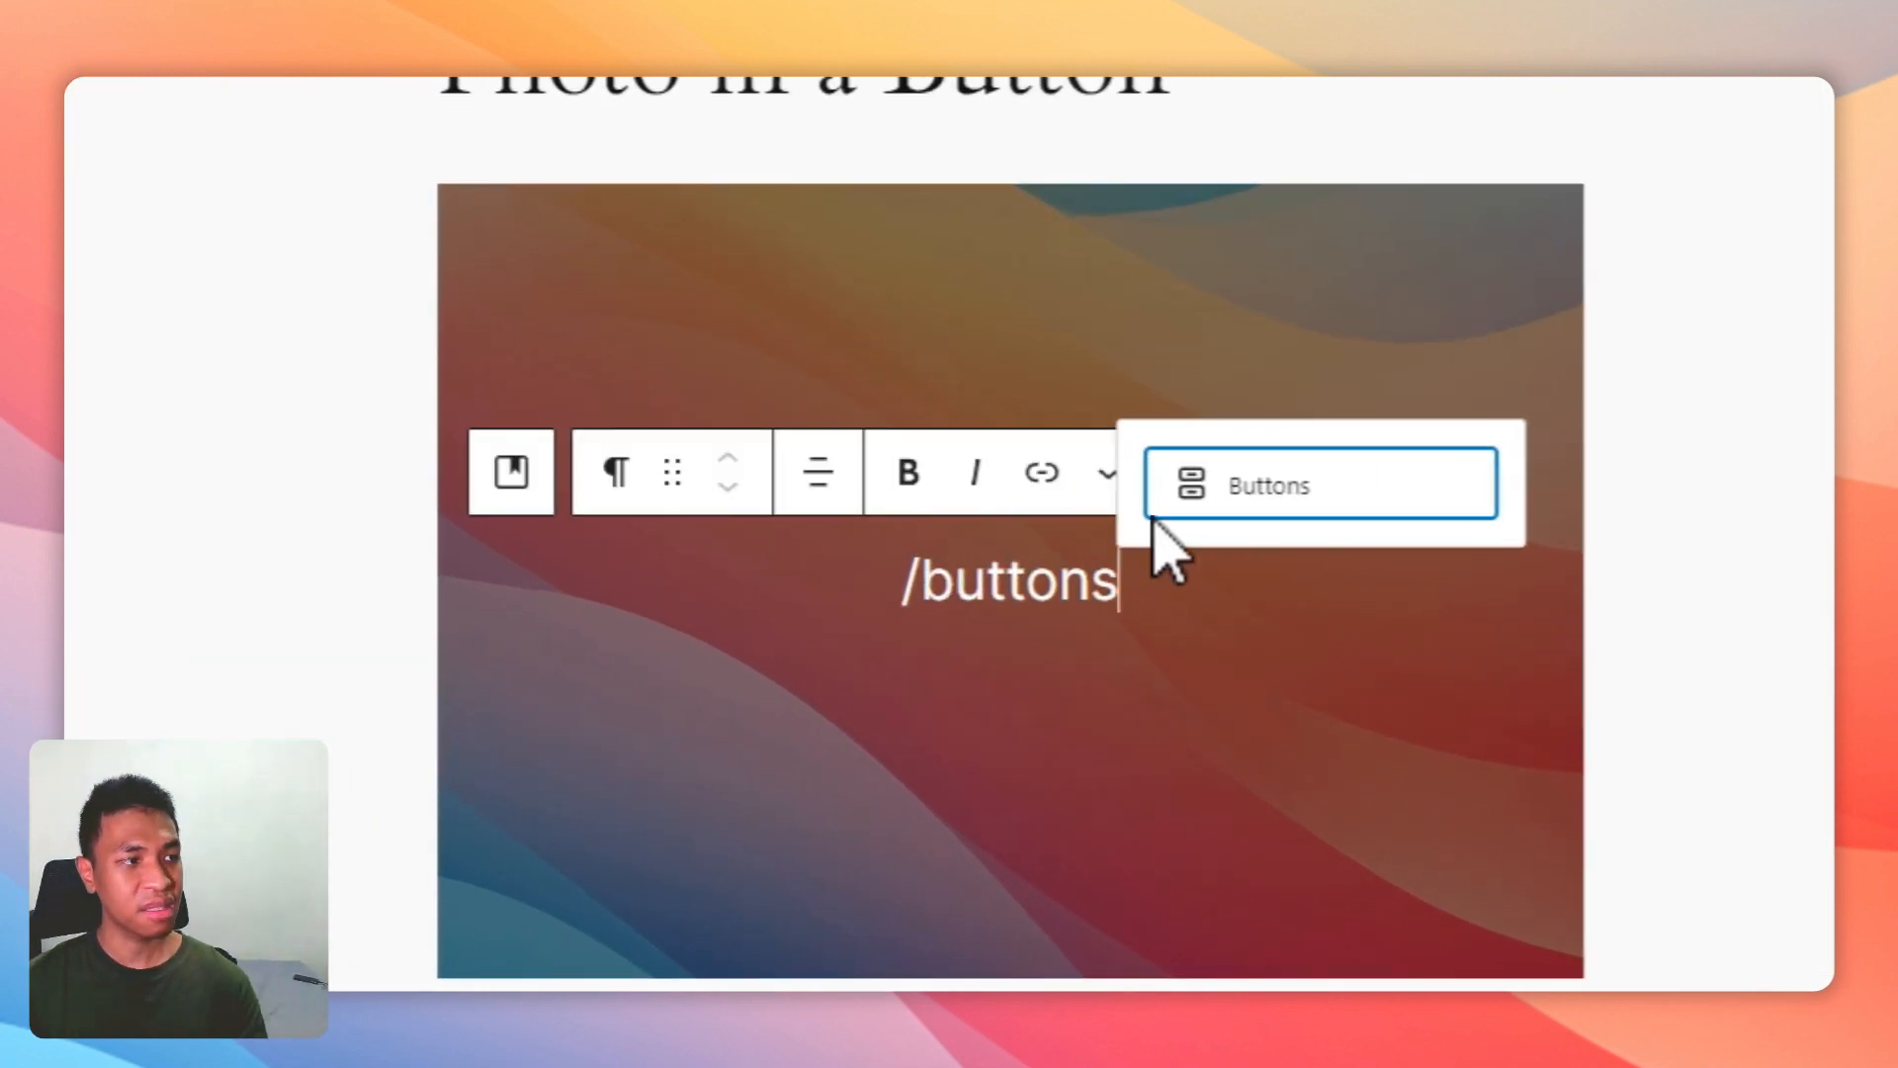
{"action": "left_click", "coordinate": [1286, 495]}
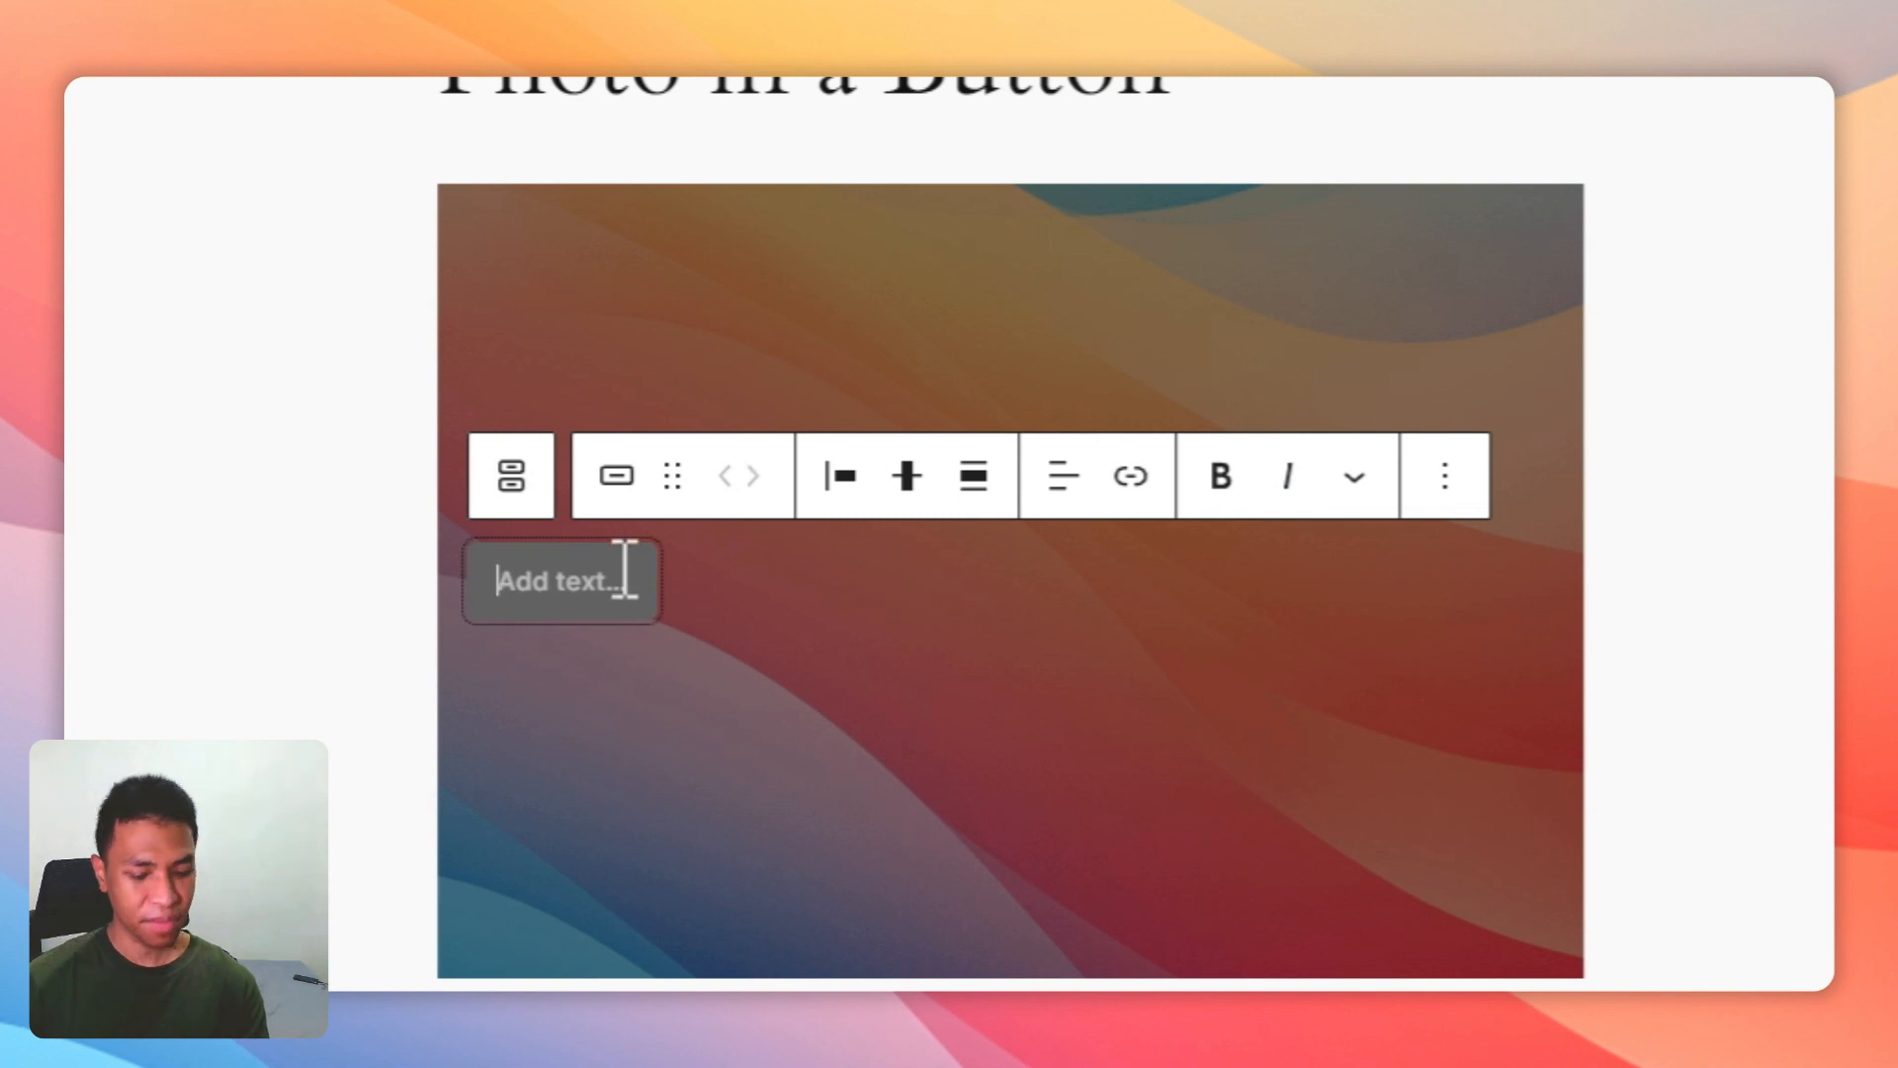
{"action": "type", "text": "Contact Me"}
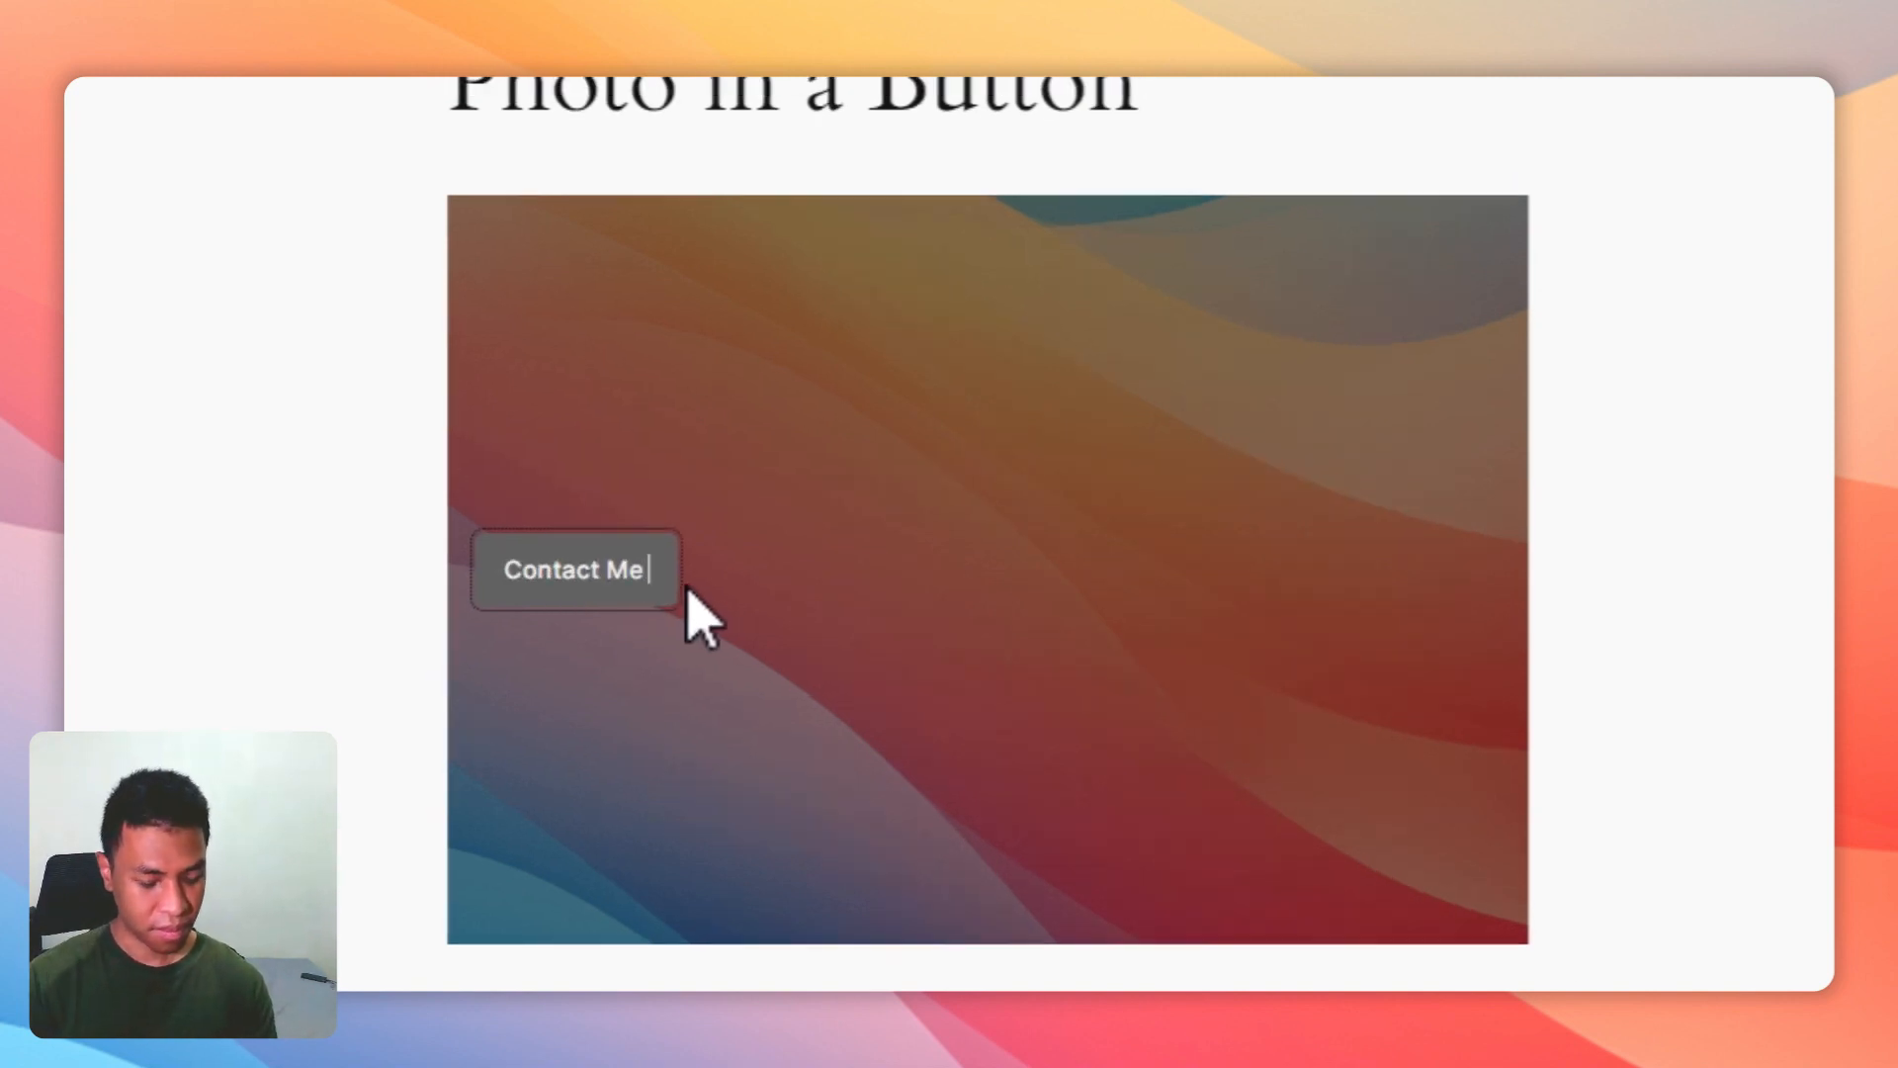
{"action": "type", "text": " ->"}
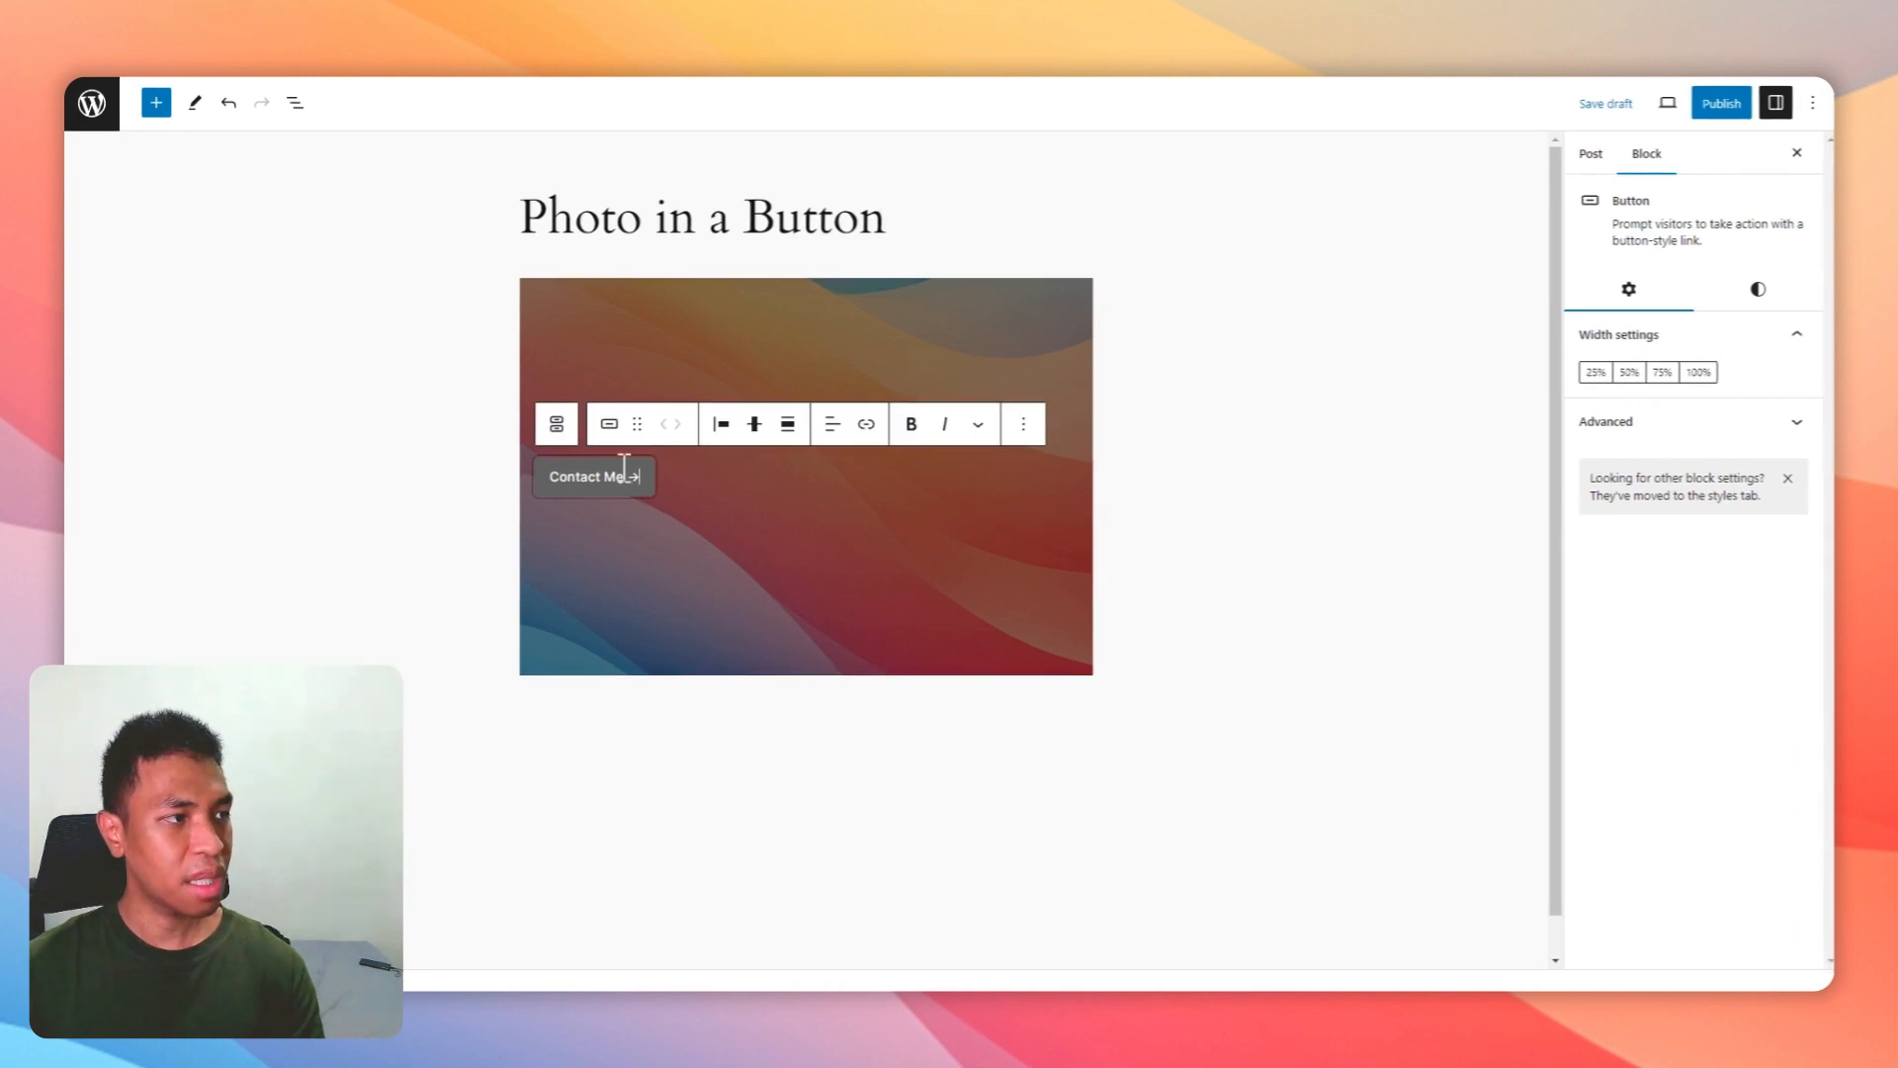
Step: Centre the Contact Me button horizontally in the cover and link it to nusapixel.com
{"action": "left_click", "coordinate": [715, 441]}
{"action": "left_click", "coordinate": [786, 516]}
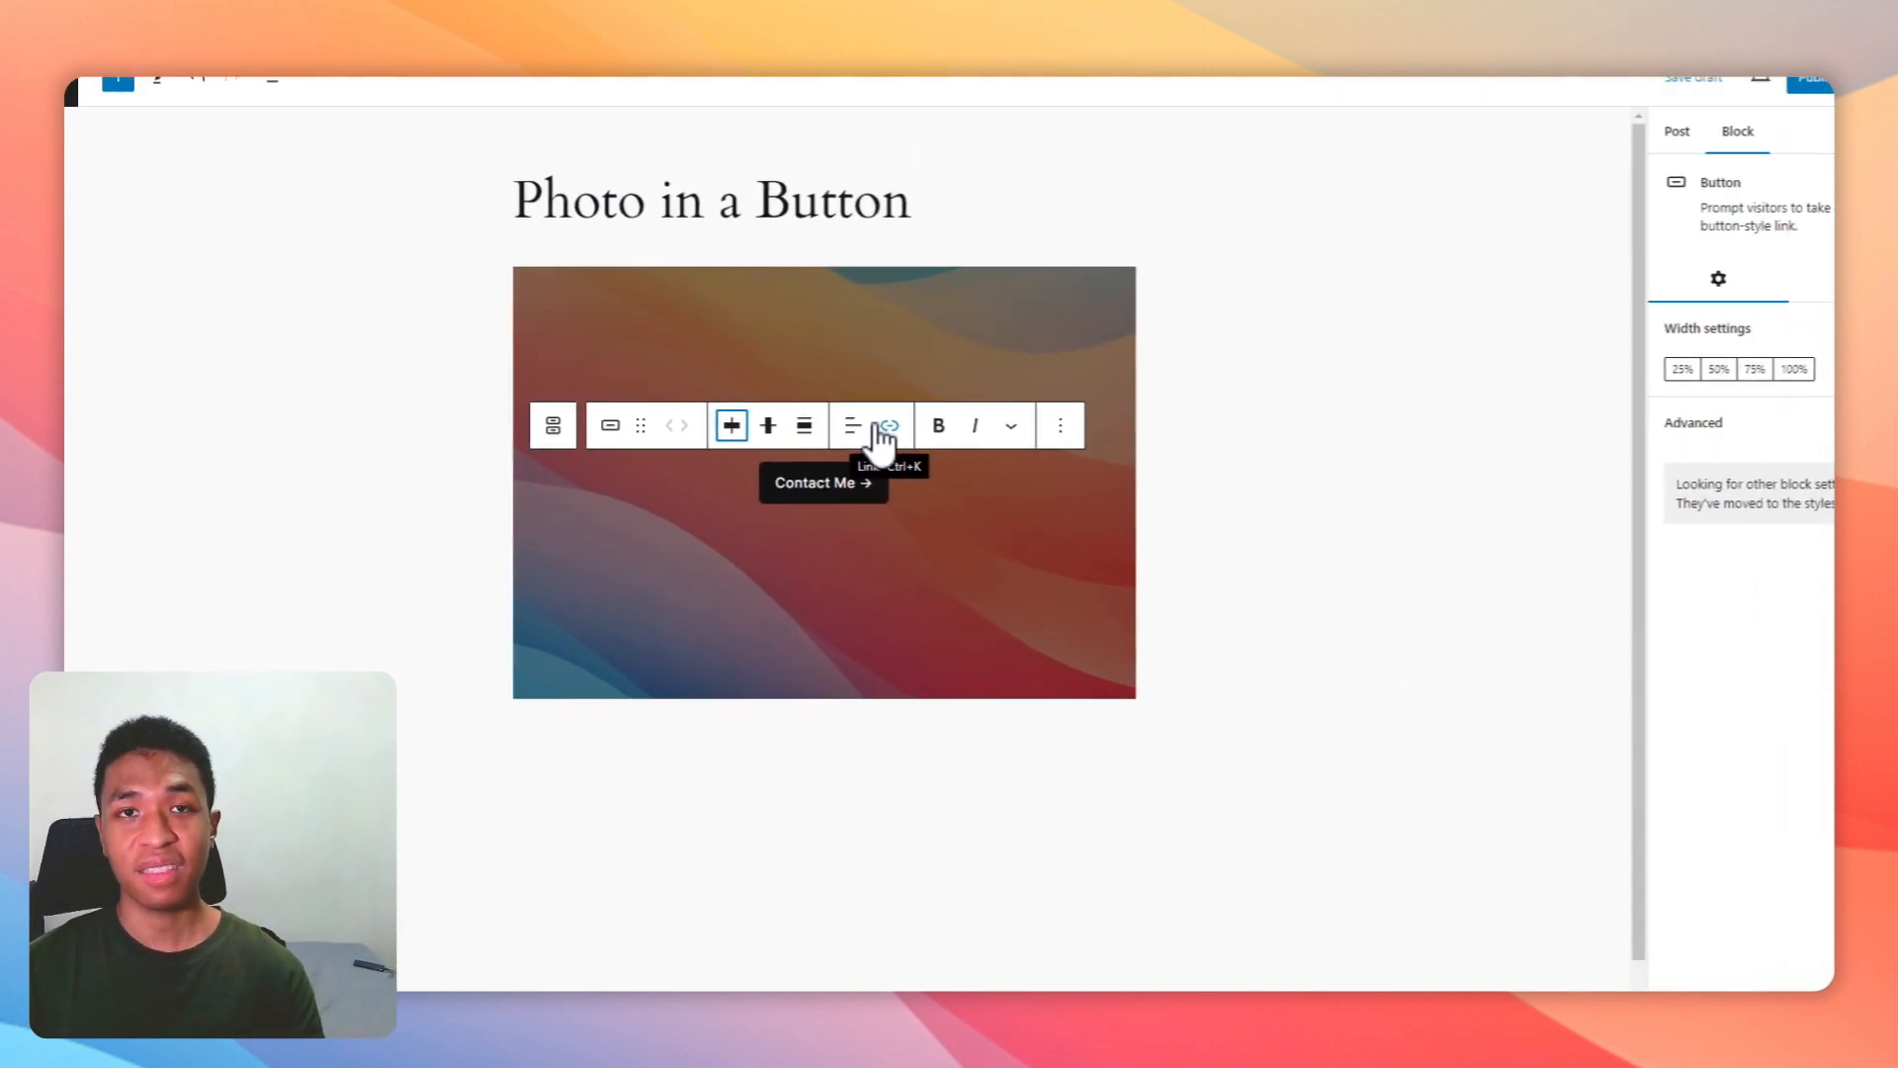
{"action": "left_click", "coordinate": [862, 427]}
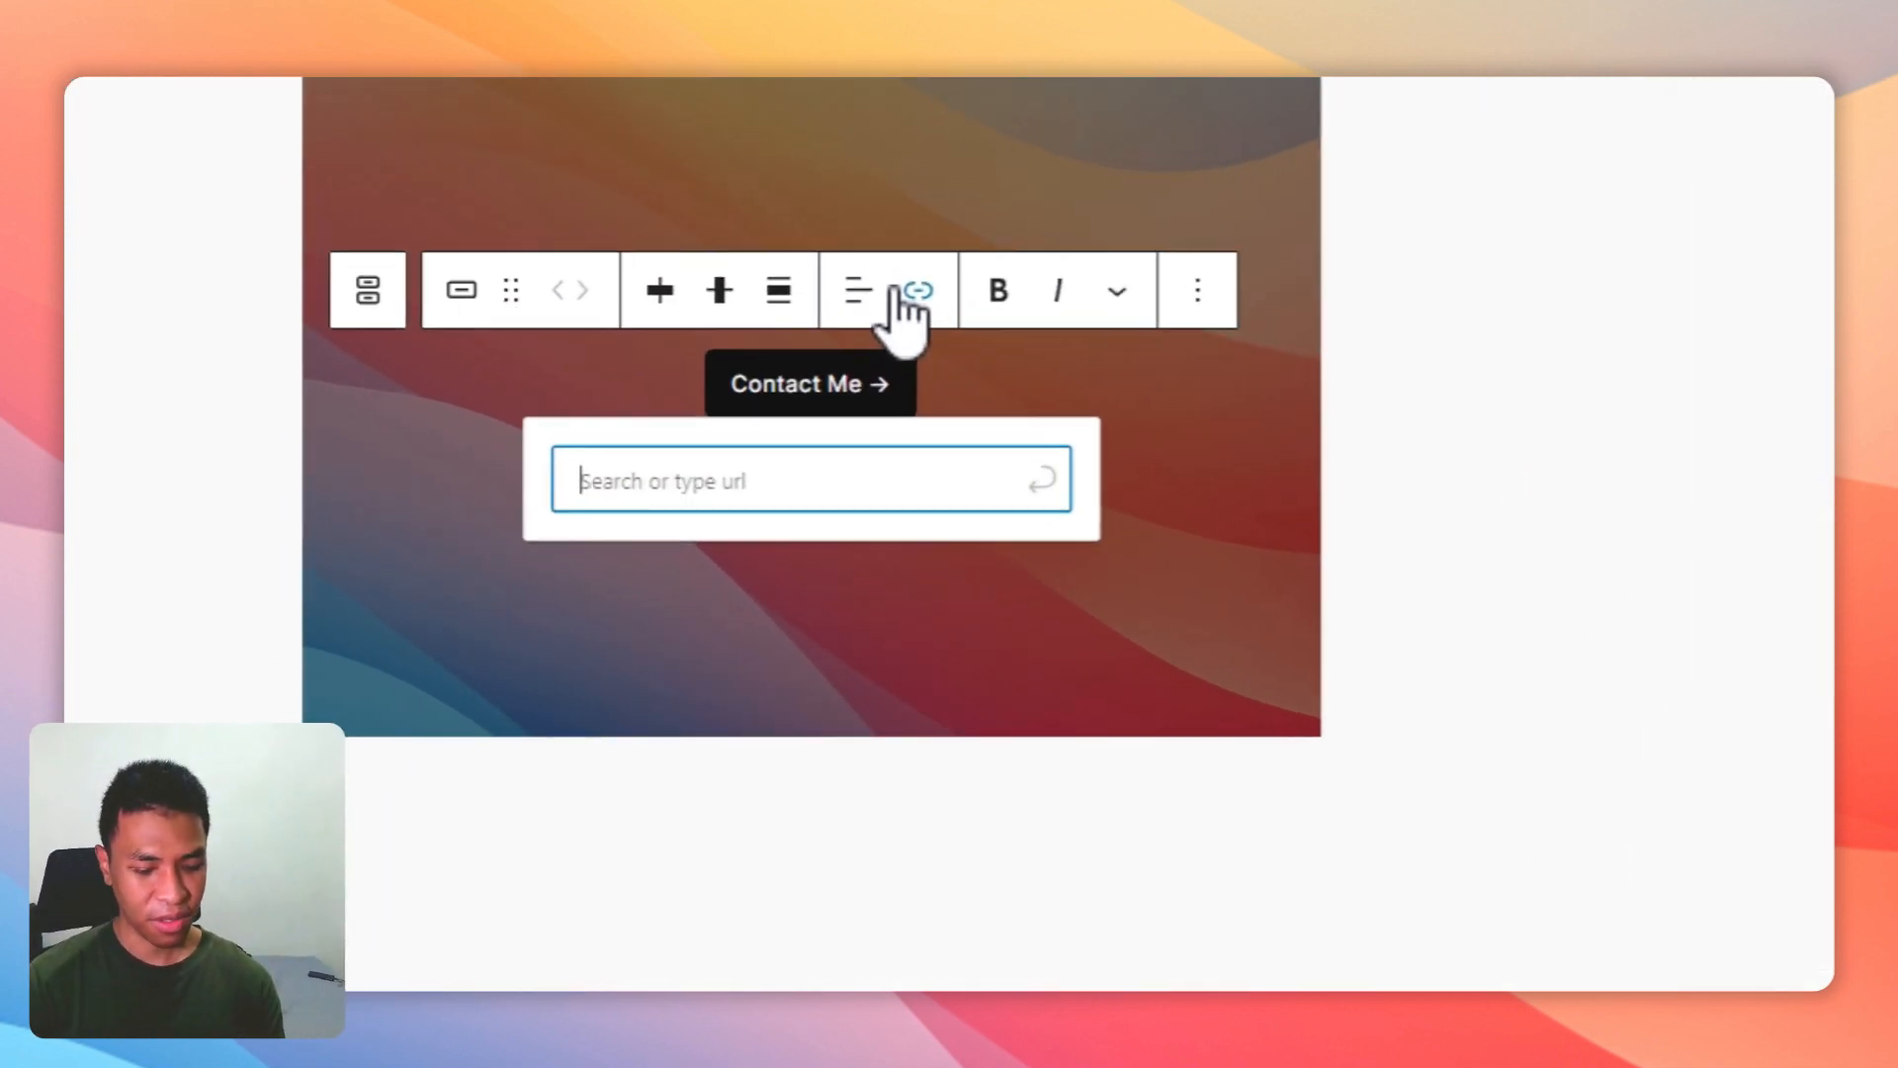
{"action": "type", "text": "nusapixel.com"}
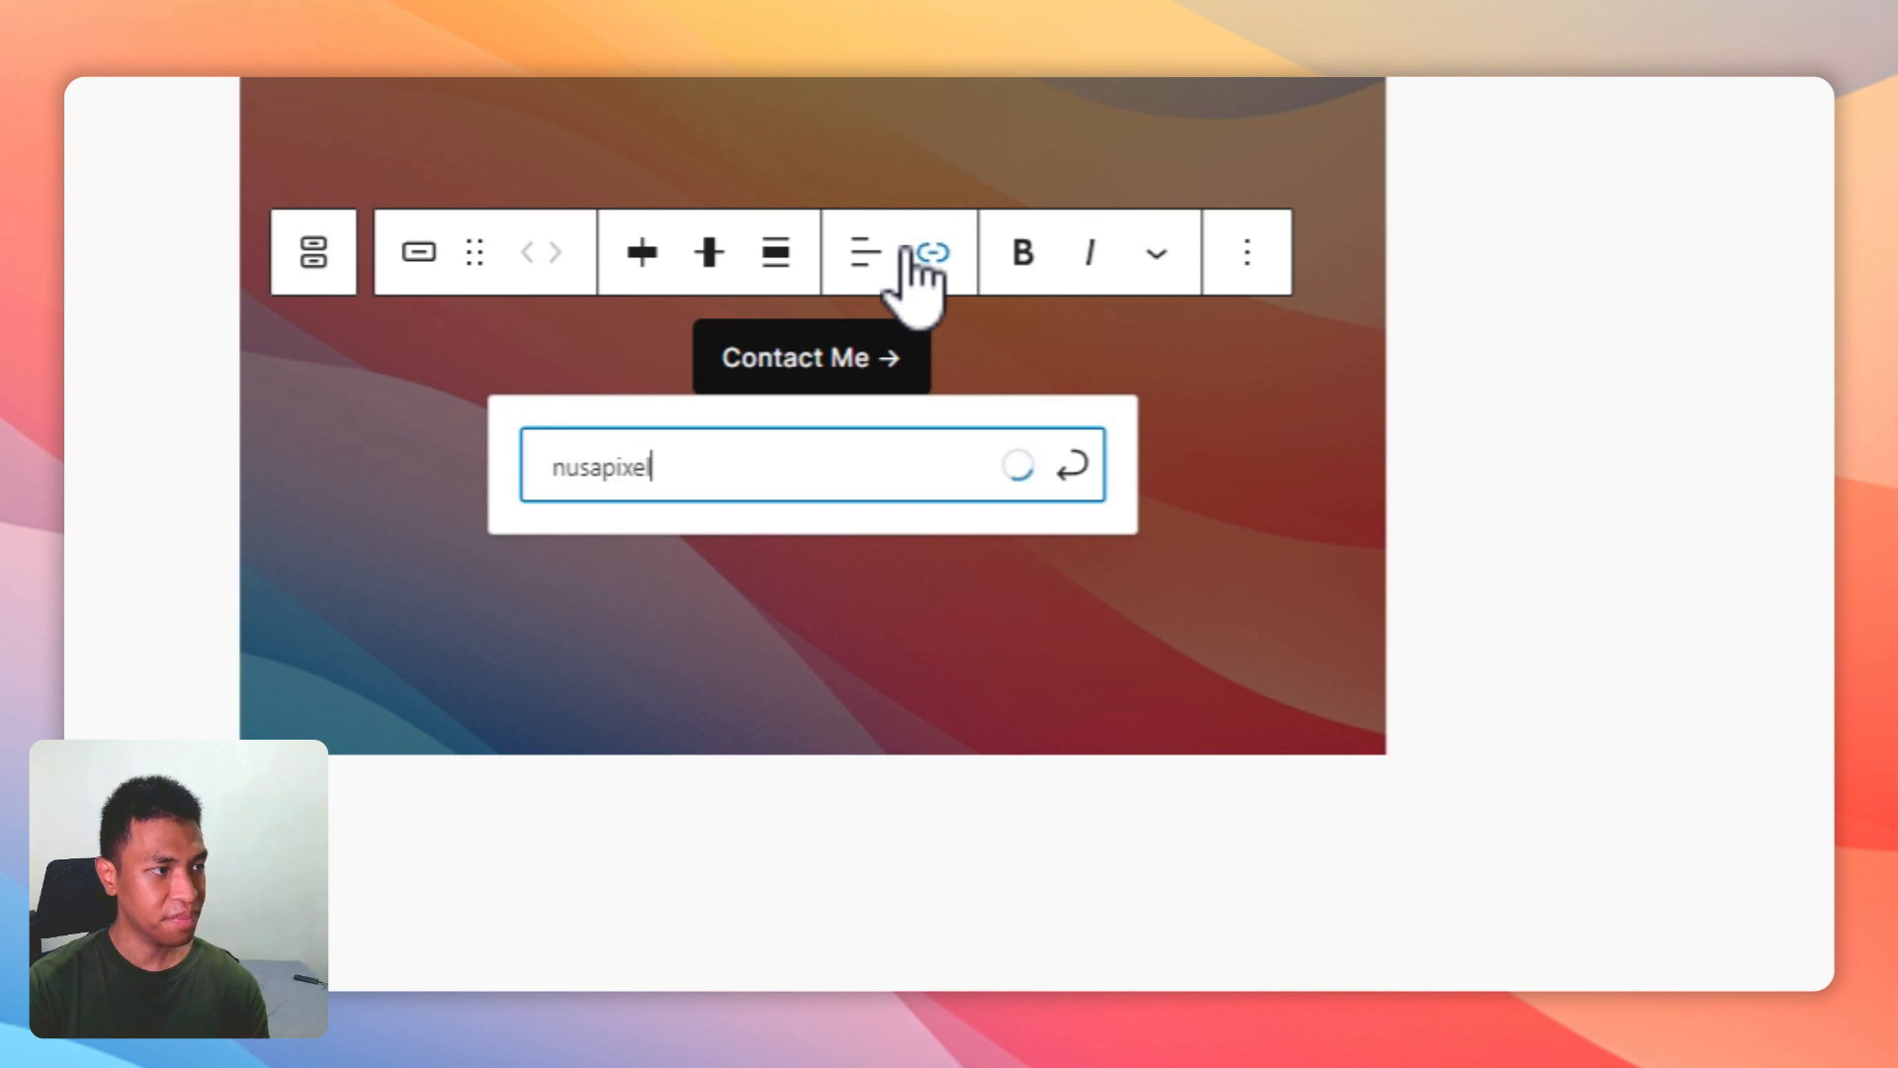
{"action": "key", "text": "Return"}
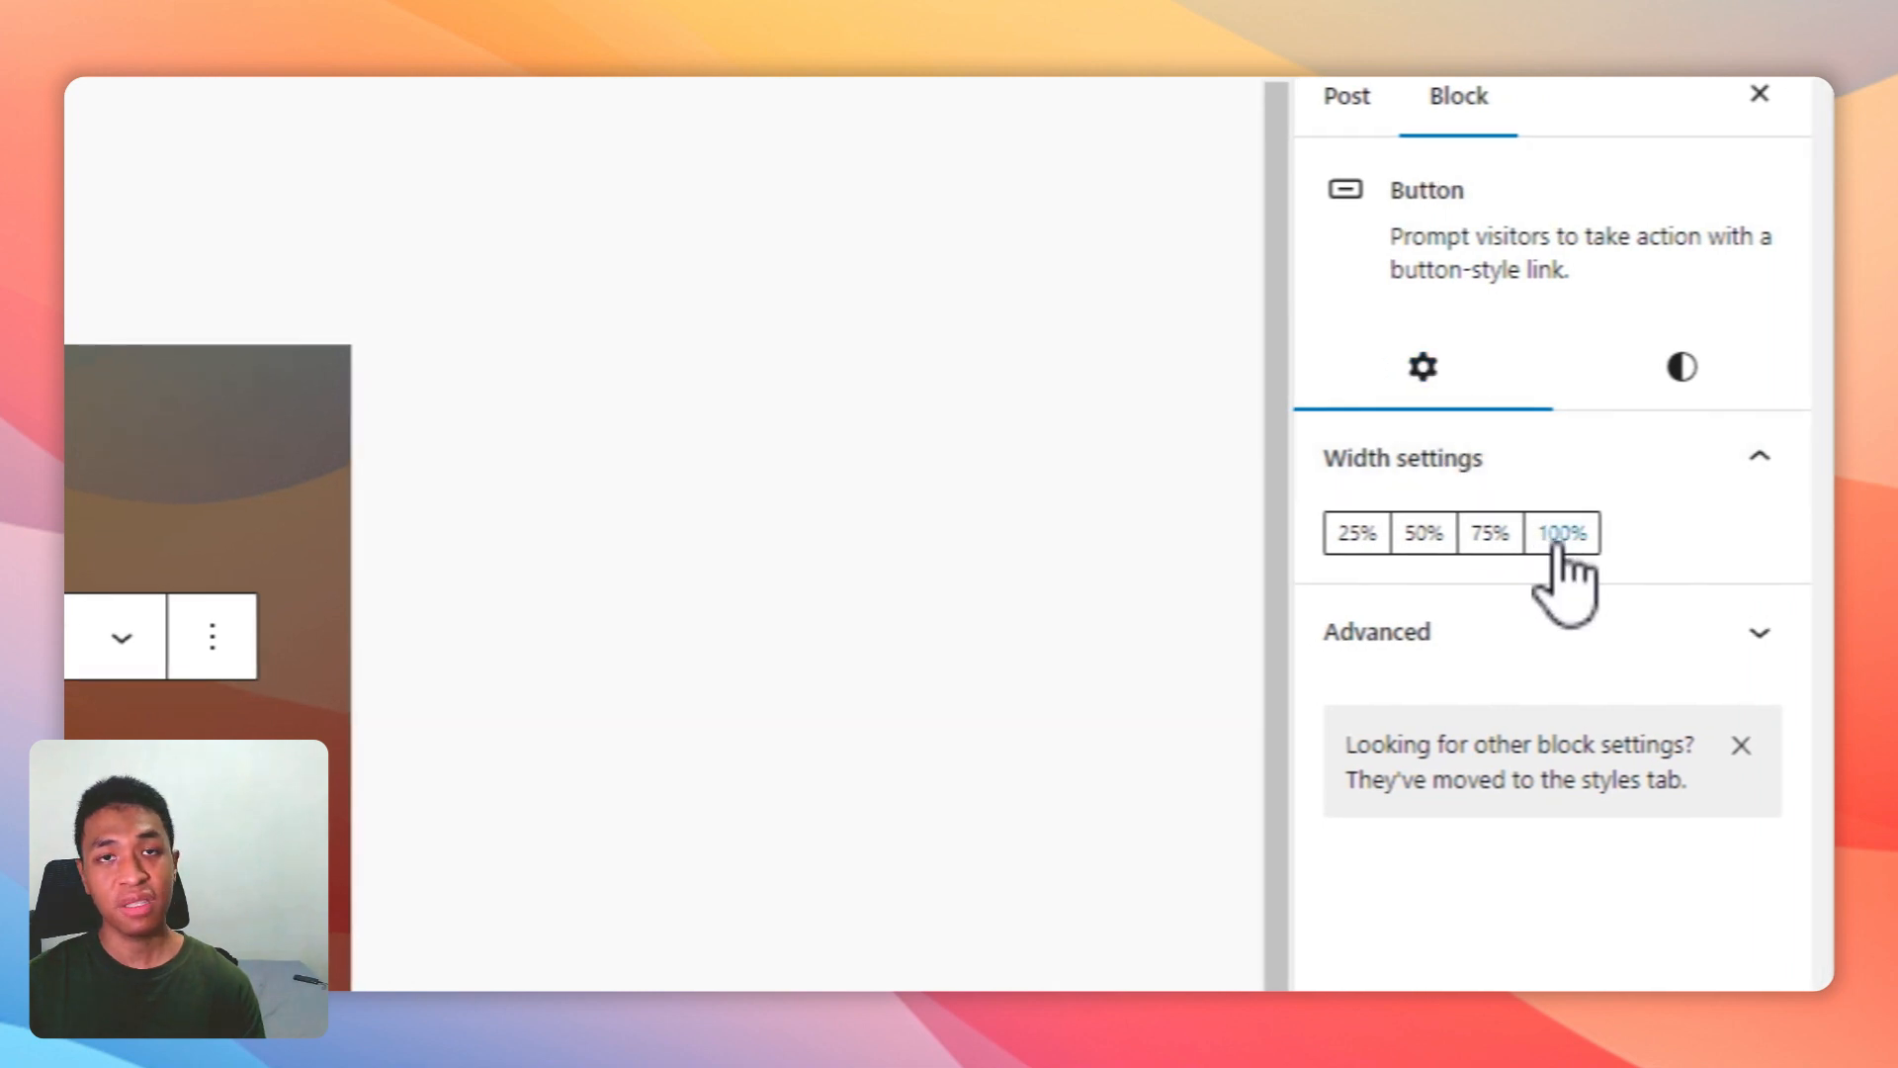
Step: Set the Contact Me button's width to 100% and its text colour to white (Base / Two)
{"action": "left_click", "coordinate": [1565, 538]}
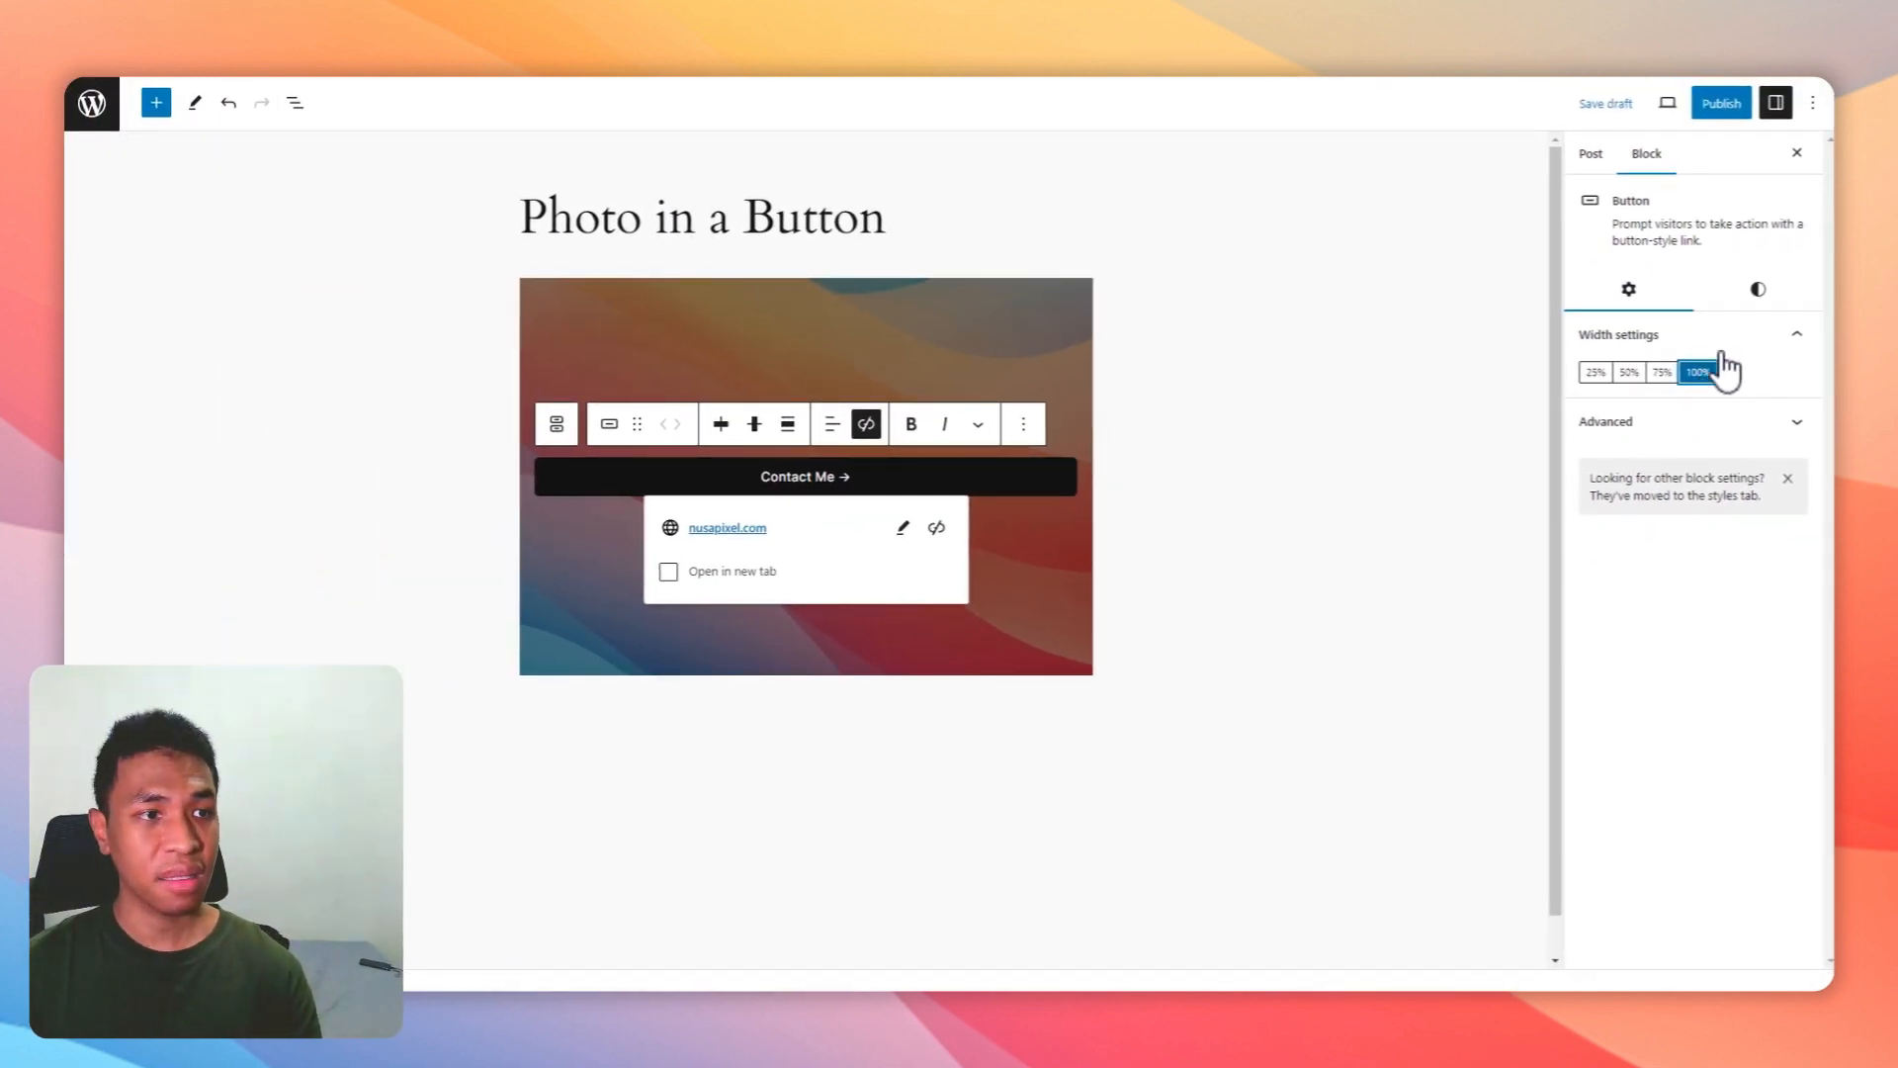
{"action": "left_click", "coordinate": [1756, 291]}
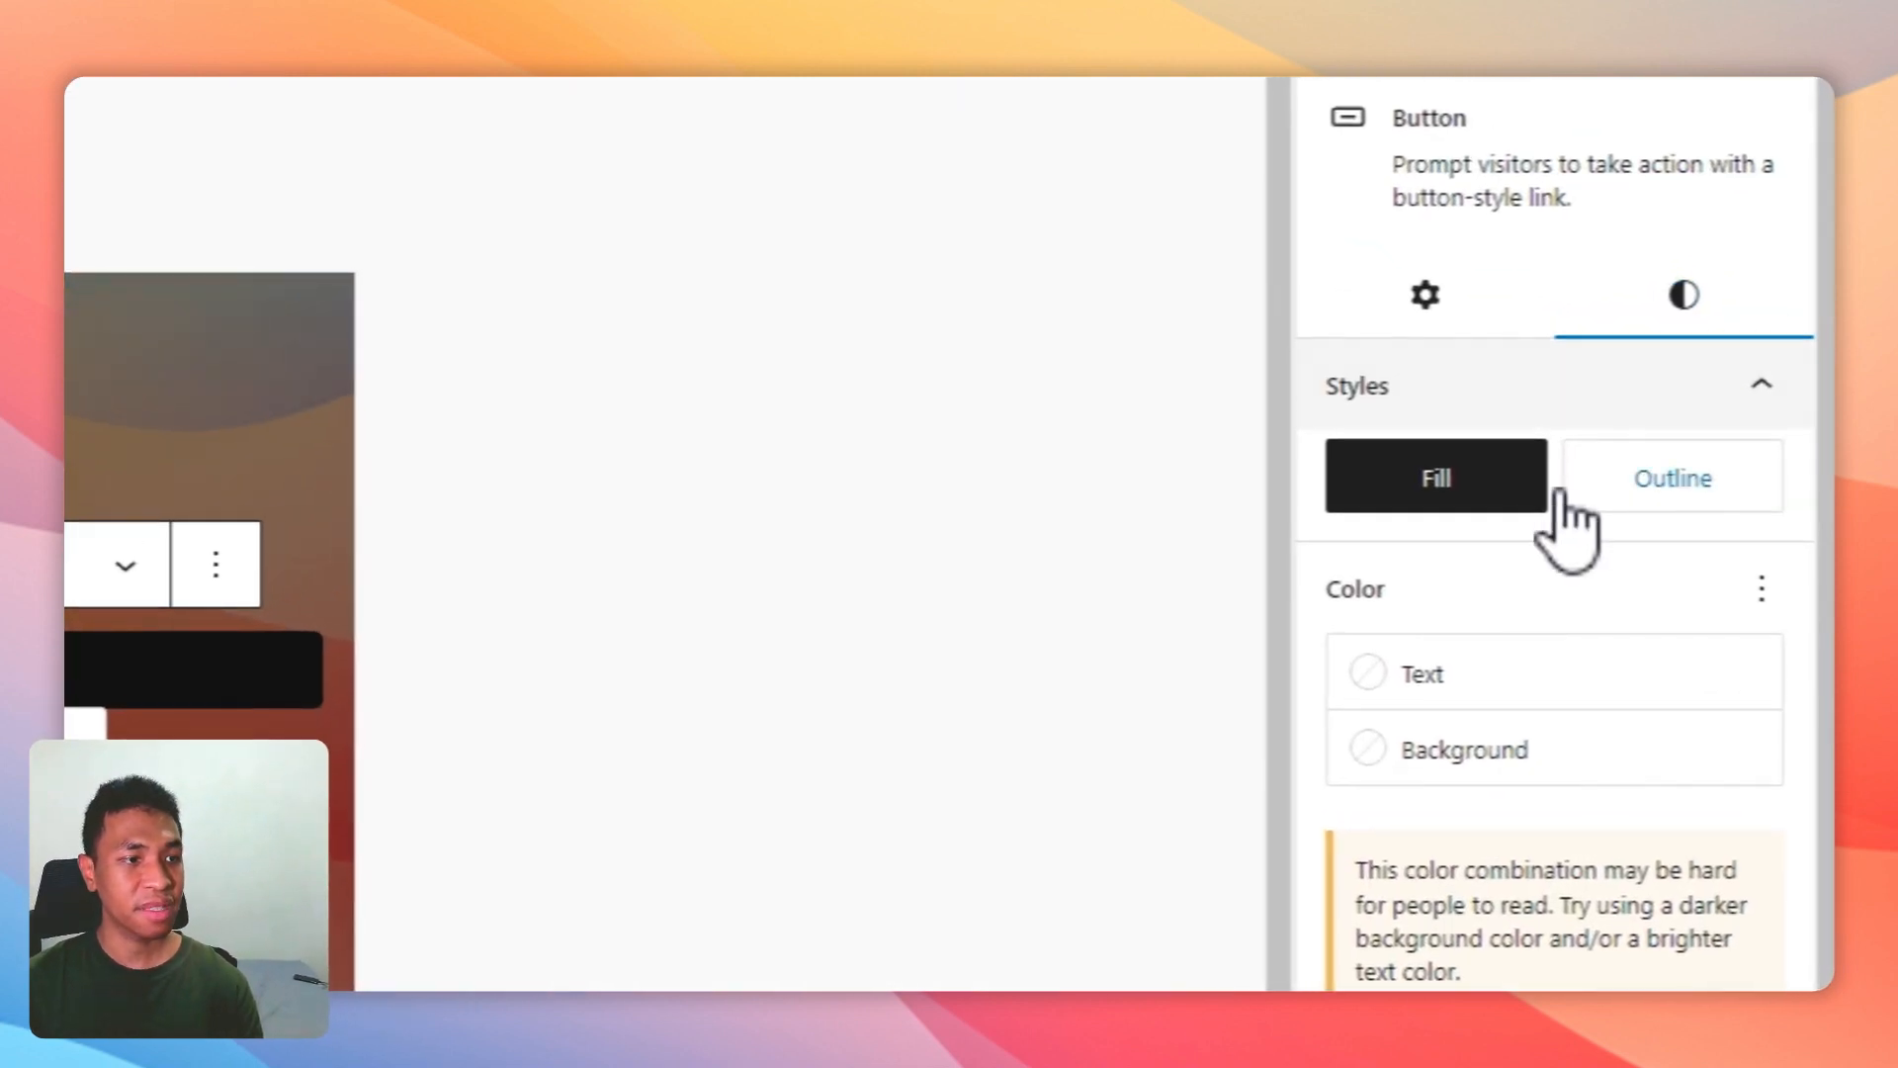
{"action": "left_click", "coordinate": [1434, 684]}
{"action": "left_click", "coordinate": [908, 324]}
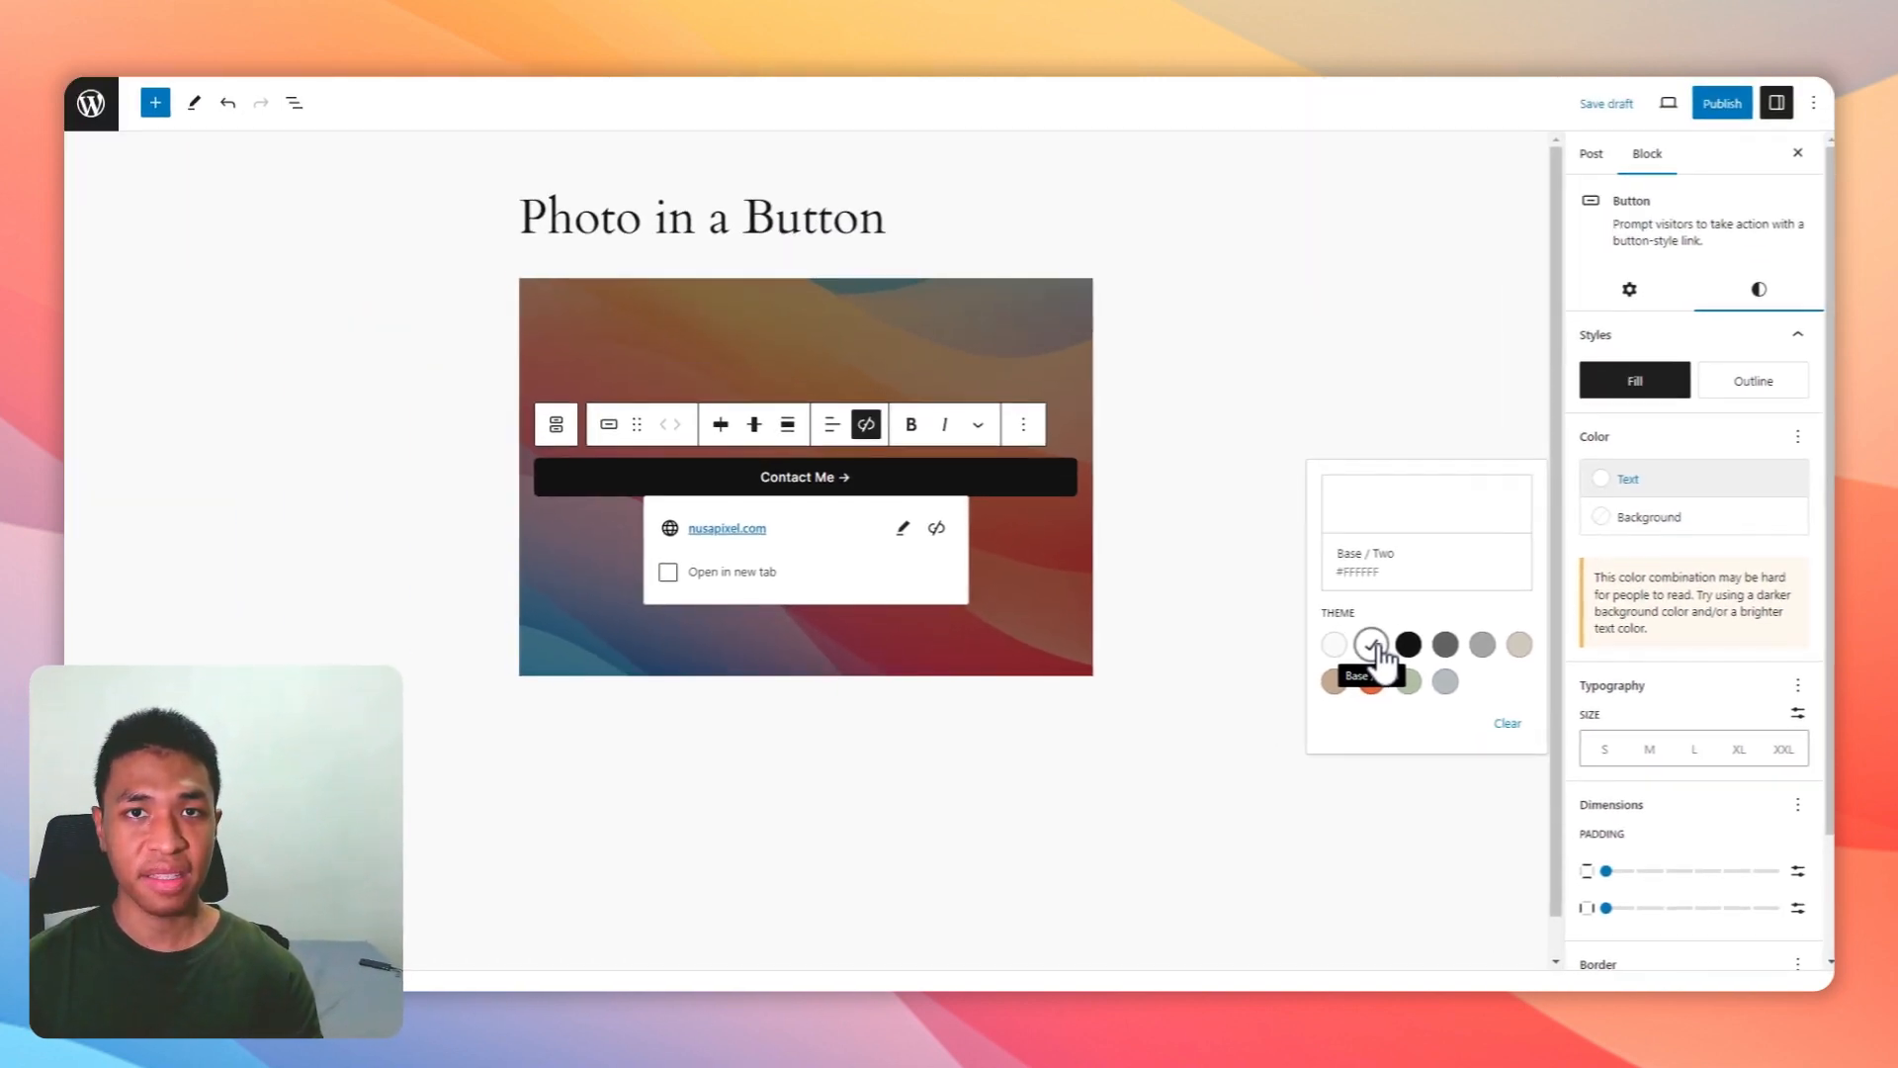
{"action": "left_click", "coordinate": [1625, 482]}
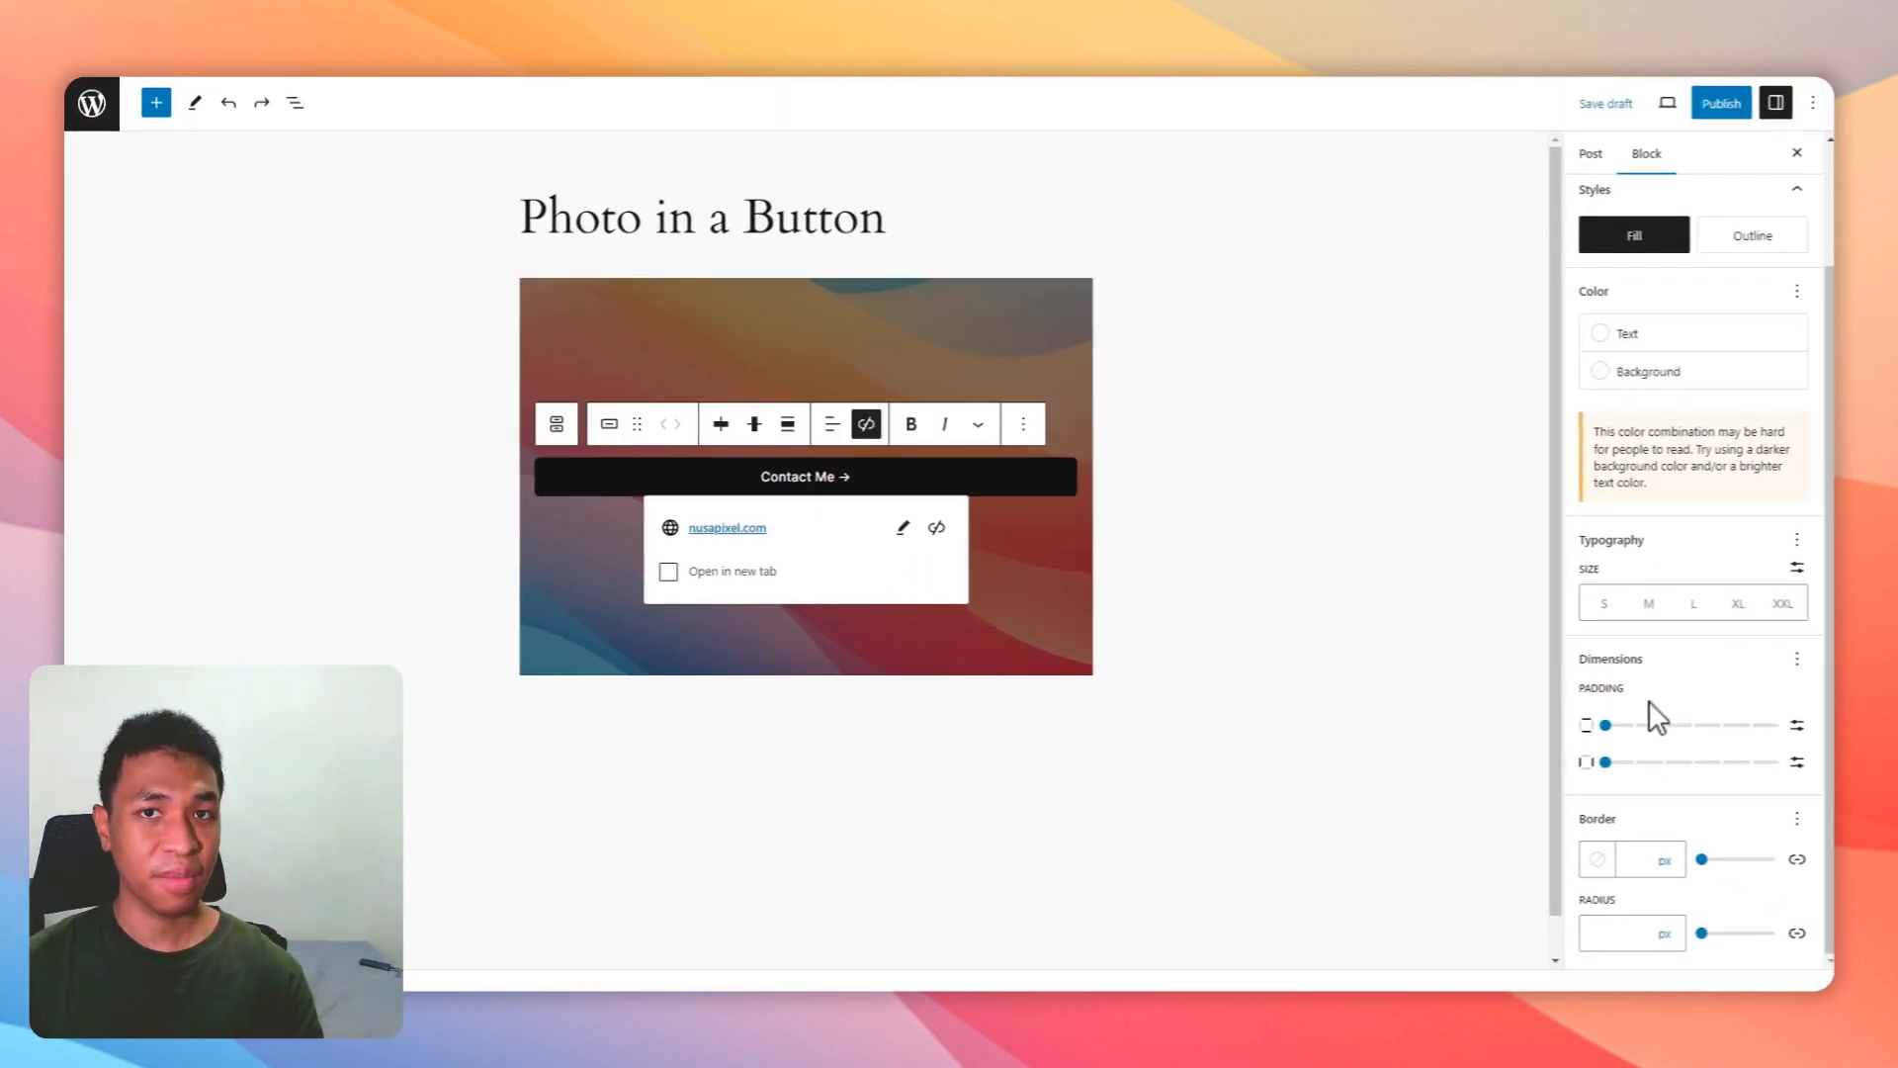
Step: Set the button's vertical padding to 1 and its text to a custom size of 1.2 rem
{"action": "left_click_drag", "start_coordinate": [1606, 727], "coordinate": [1633, 726]}
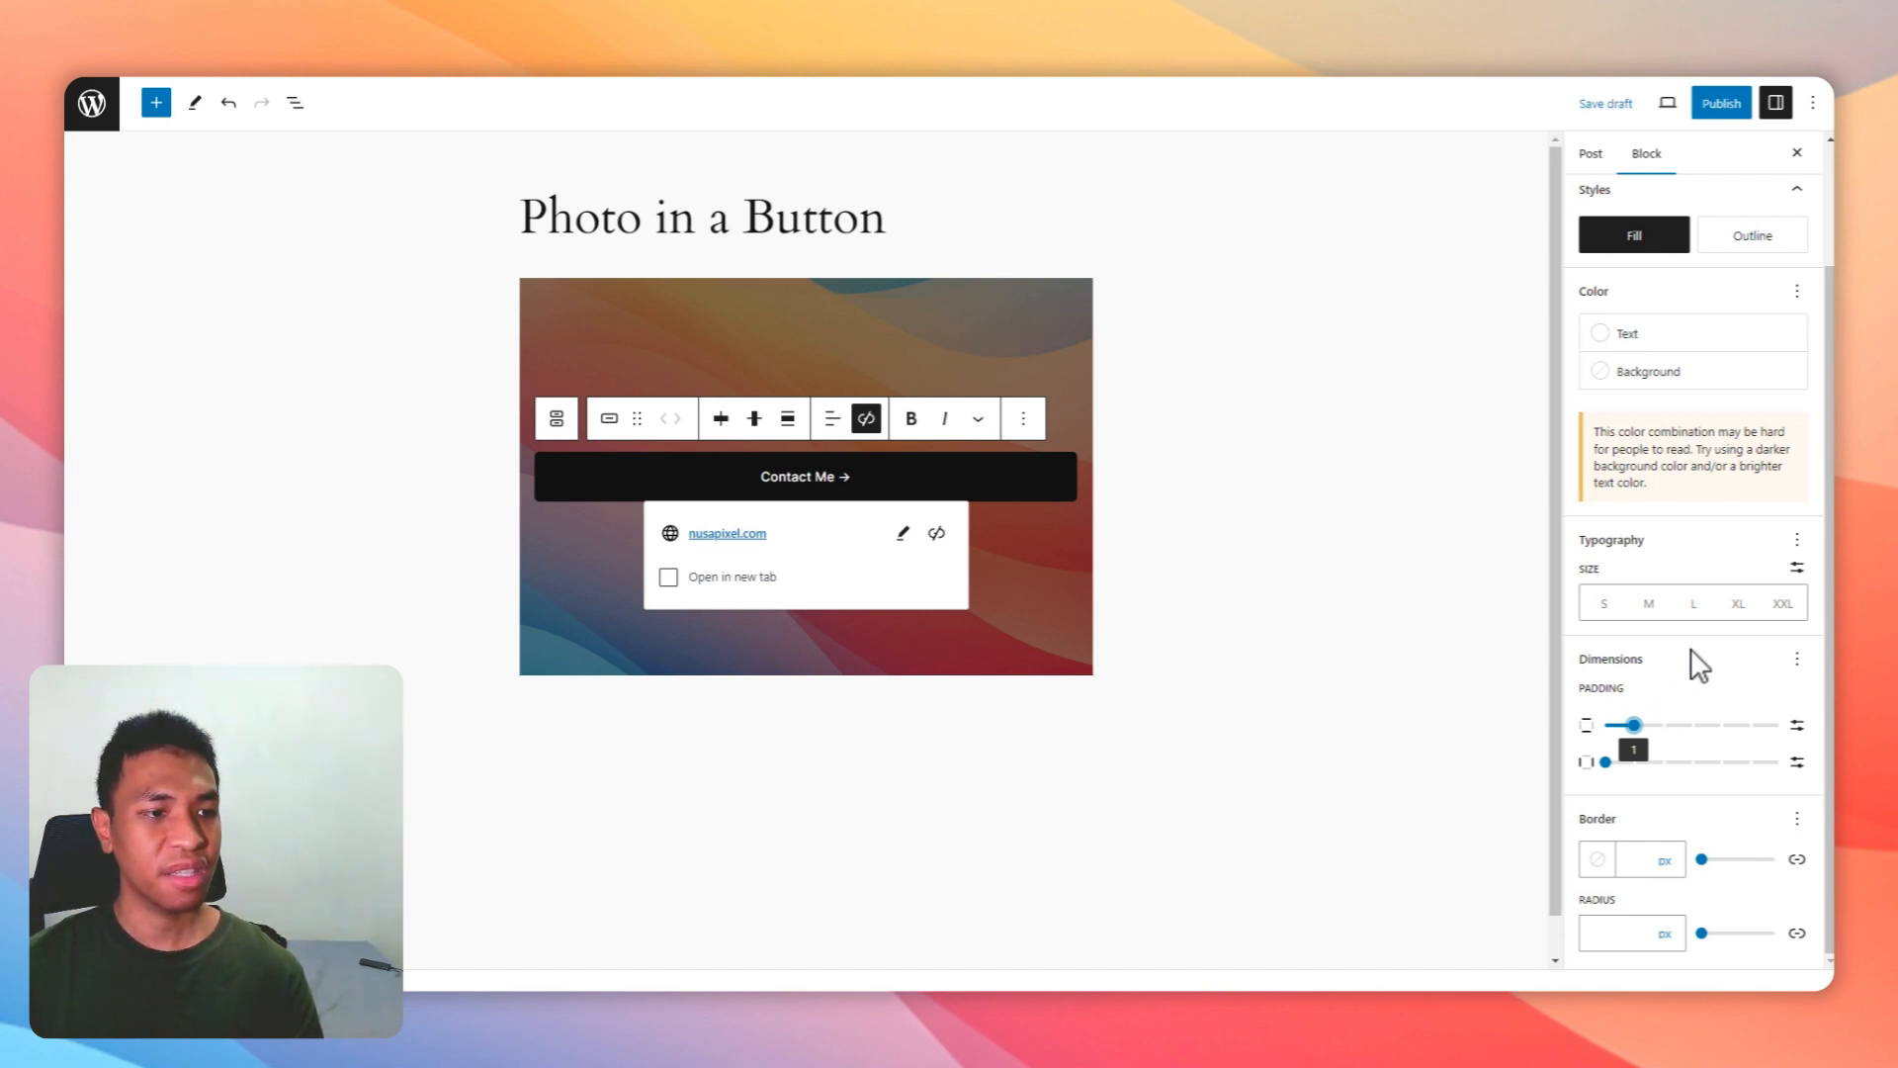
{"action": "left_click", "coordinate": [1693, 607]}
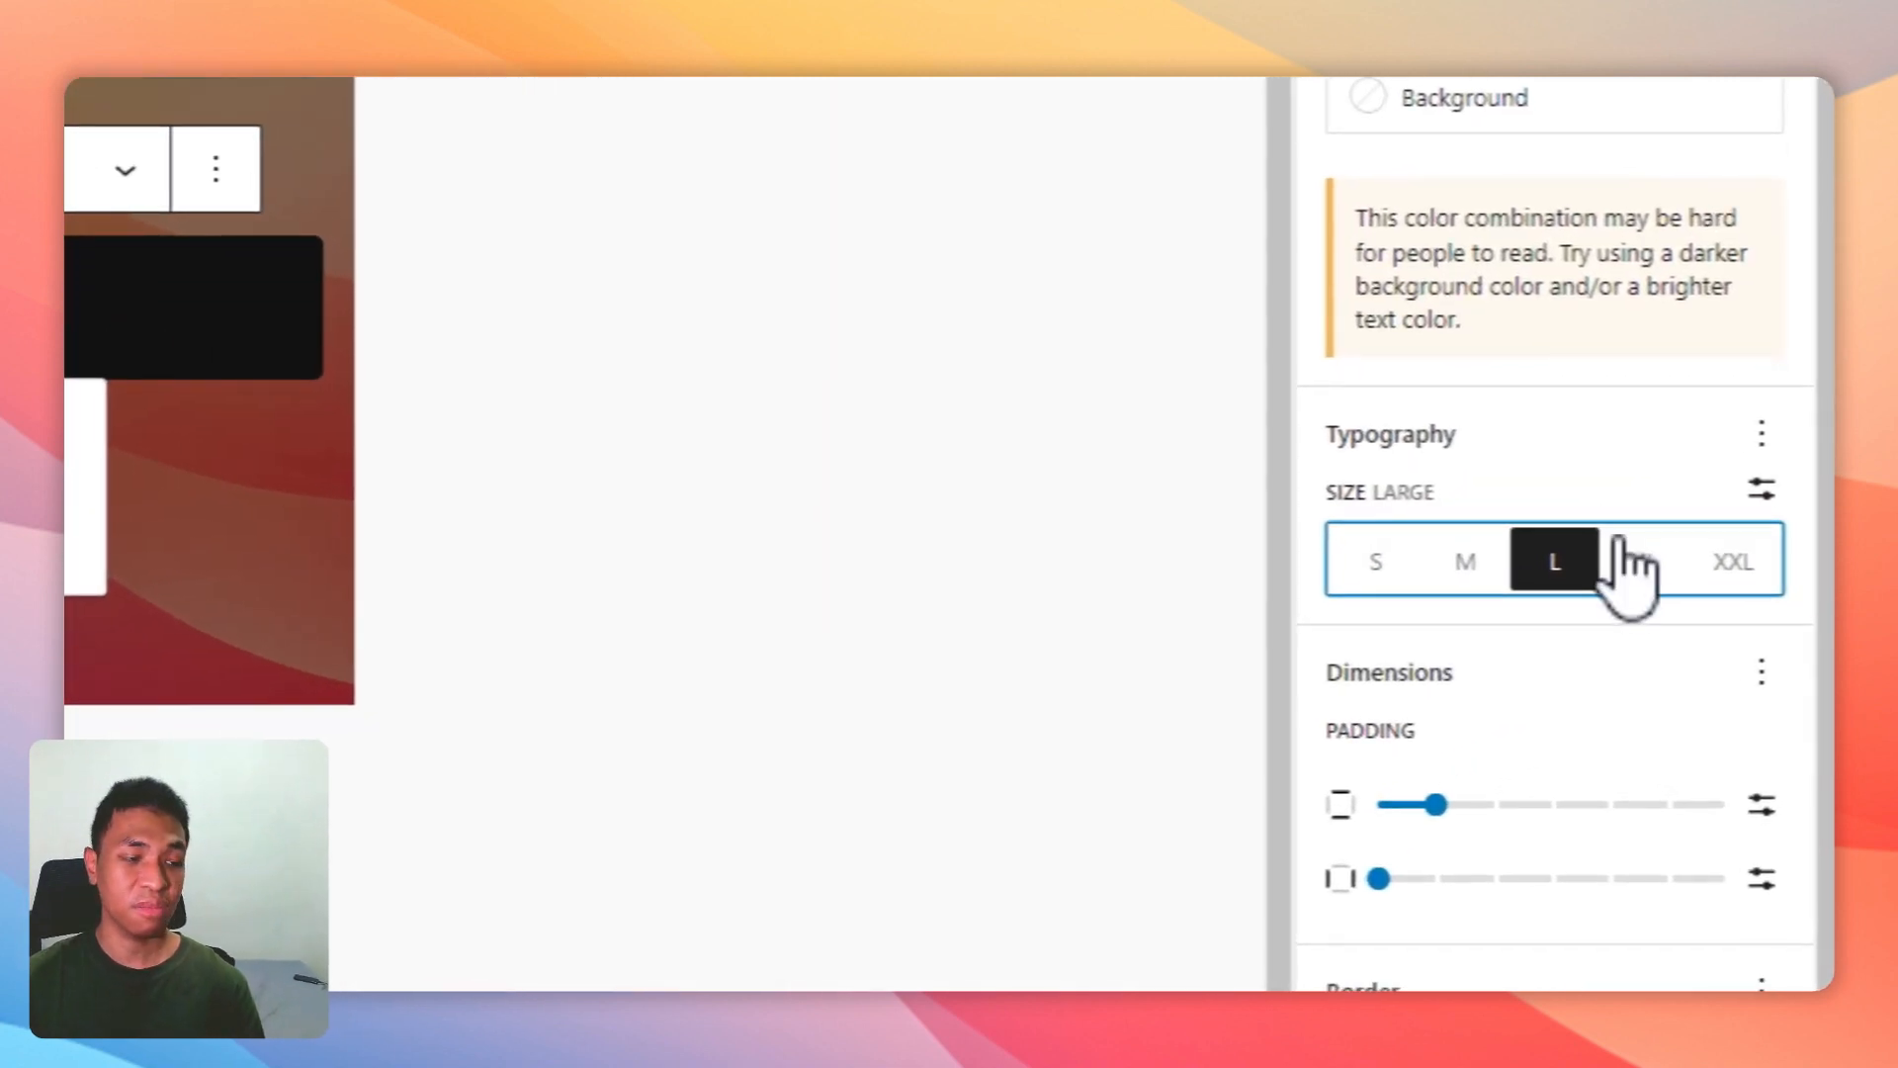
{"action": "left_click", "coordinate": [1488, 569]}
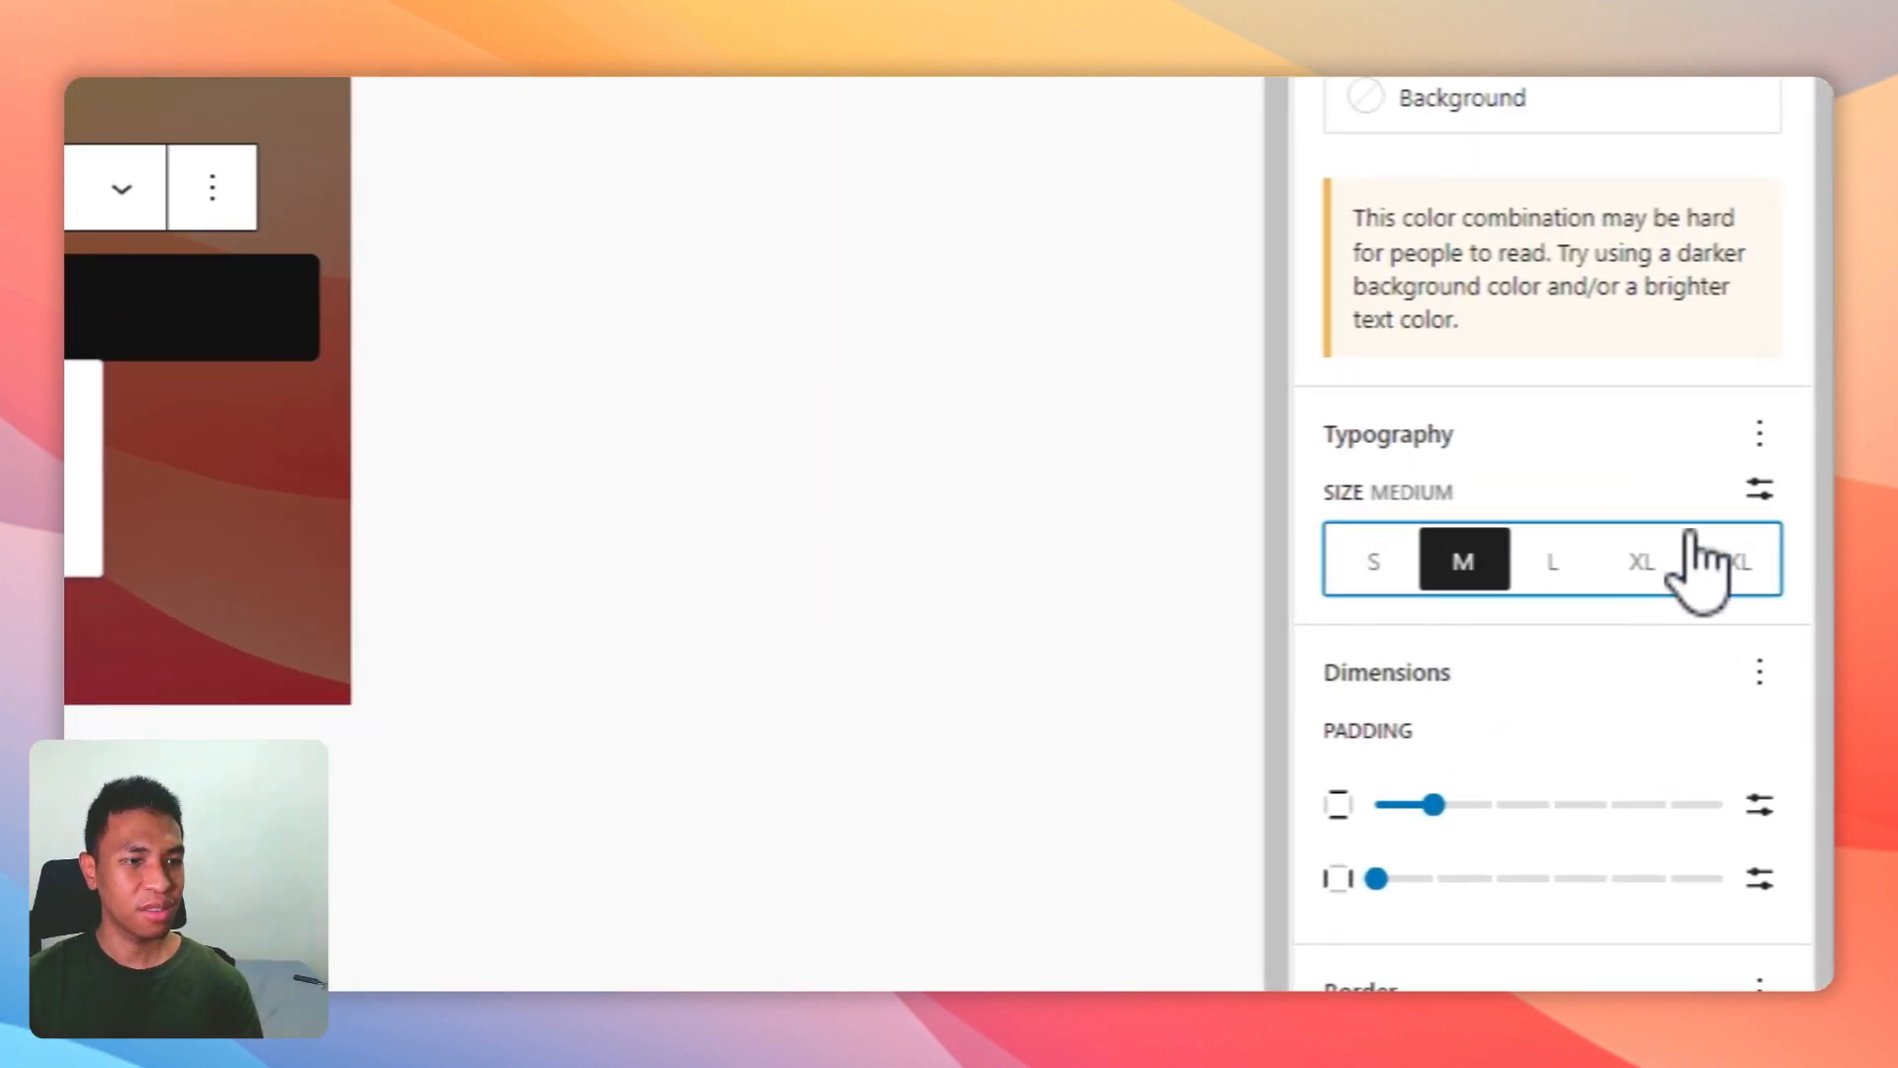
{"action": "left_click", "coordinate": [1760, 489]}
{"action": "double_click", "coordinate": [1414, 553]}
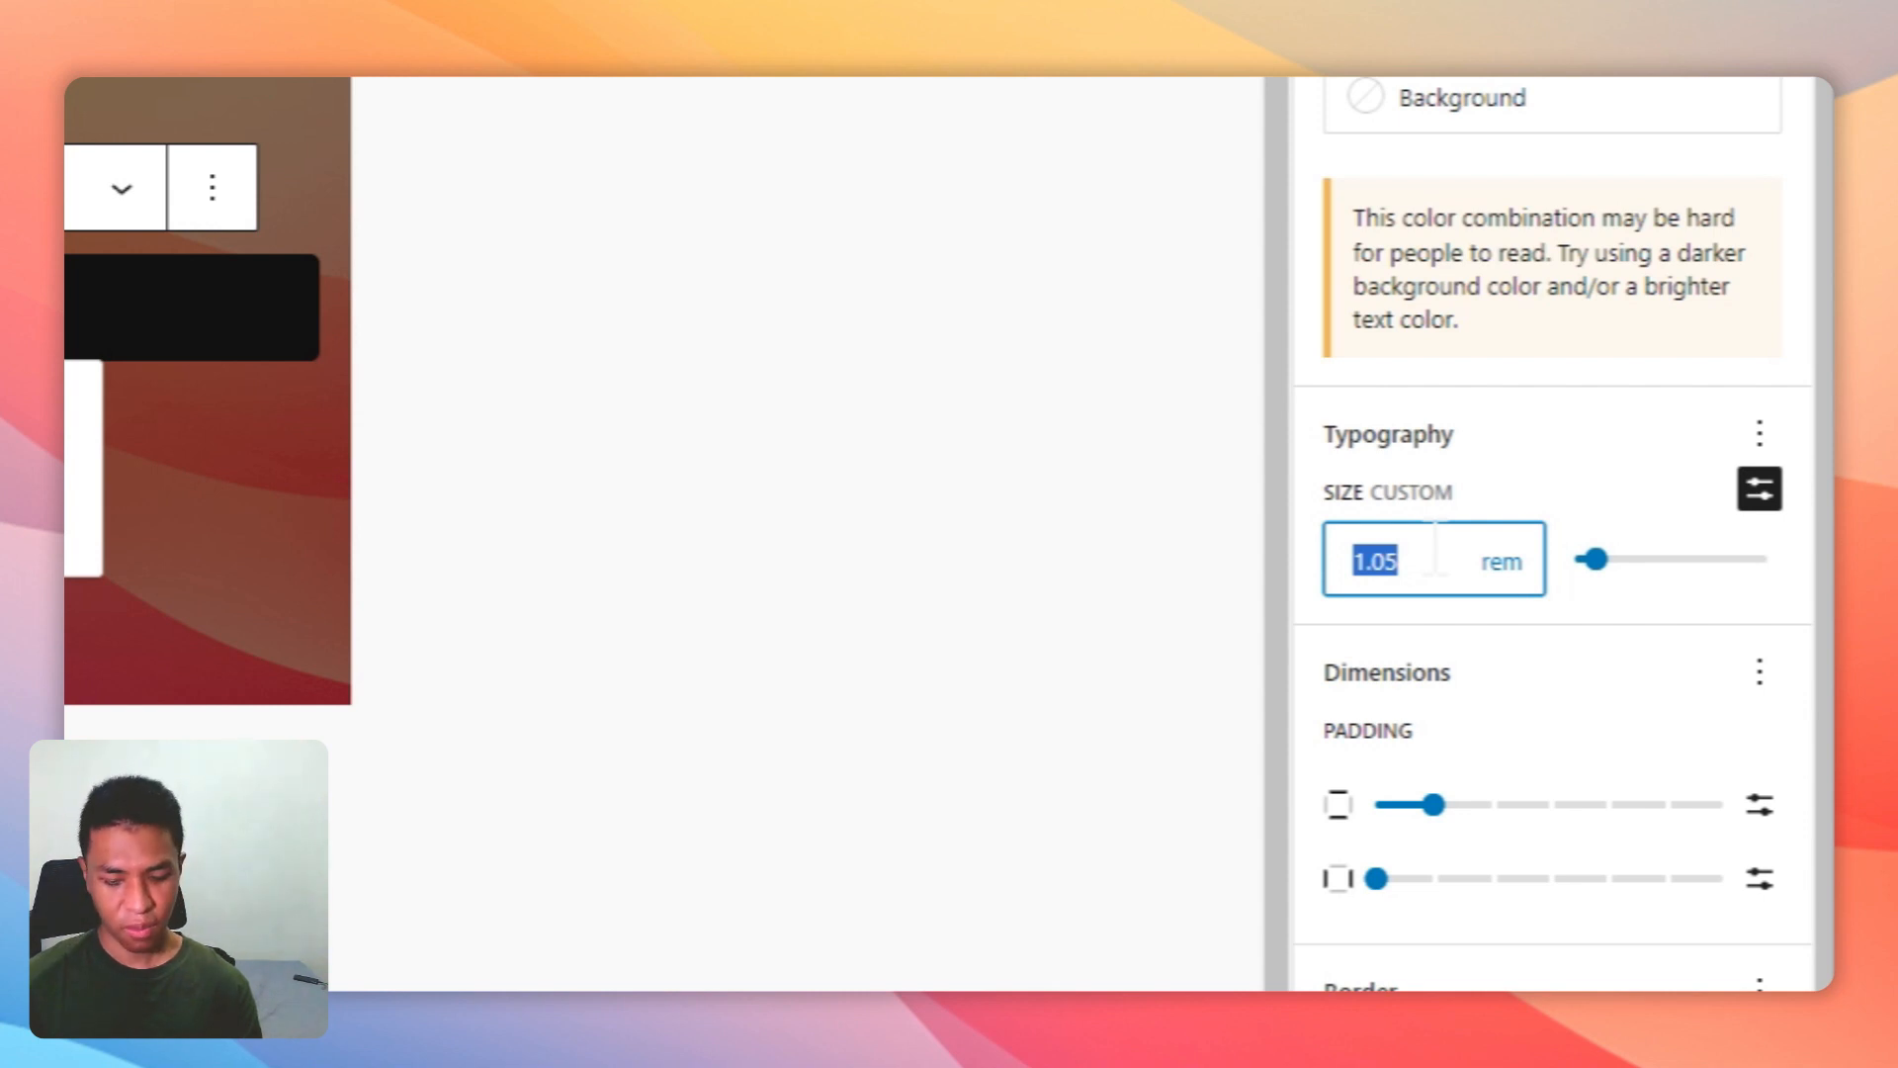
{"action": "type", "text": "1.2"}
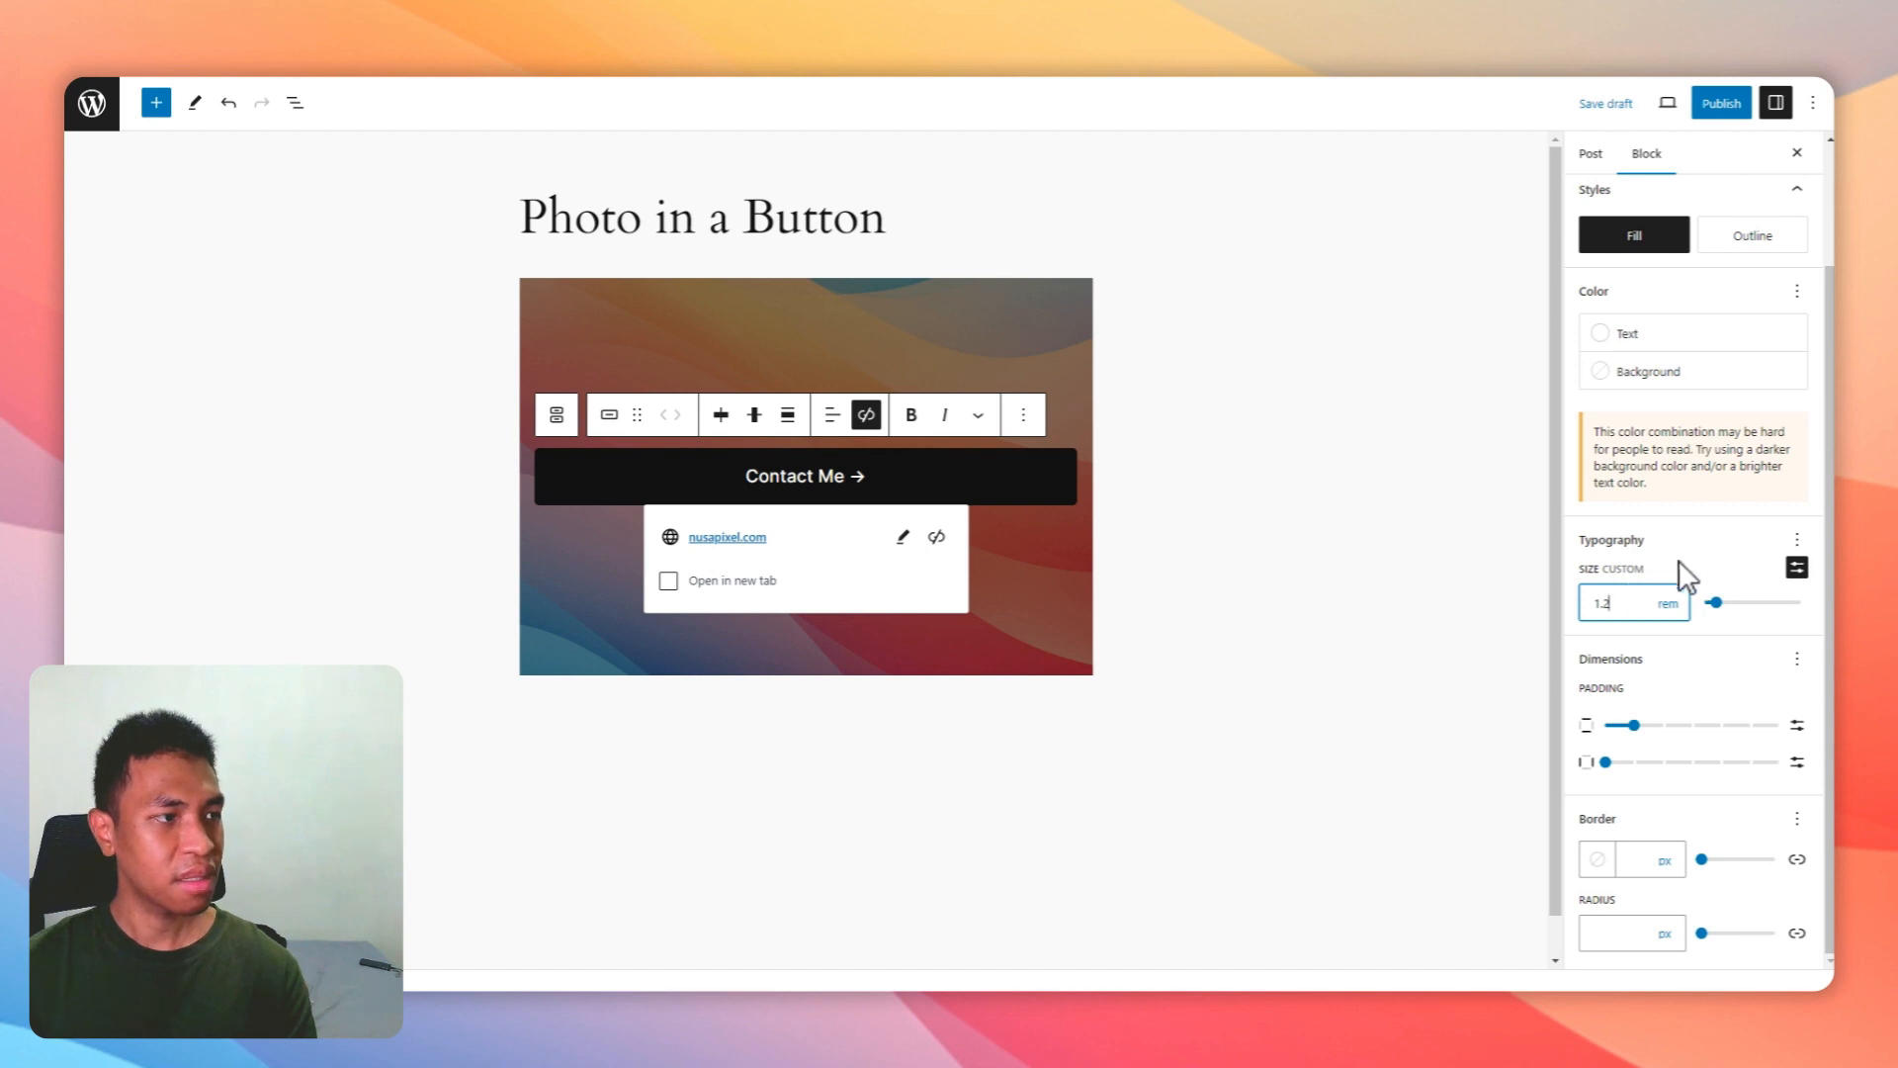
{"action": "left_click", "coordinate": [1708, 559]}
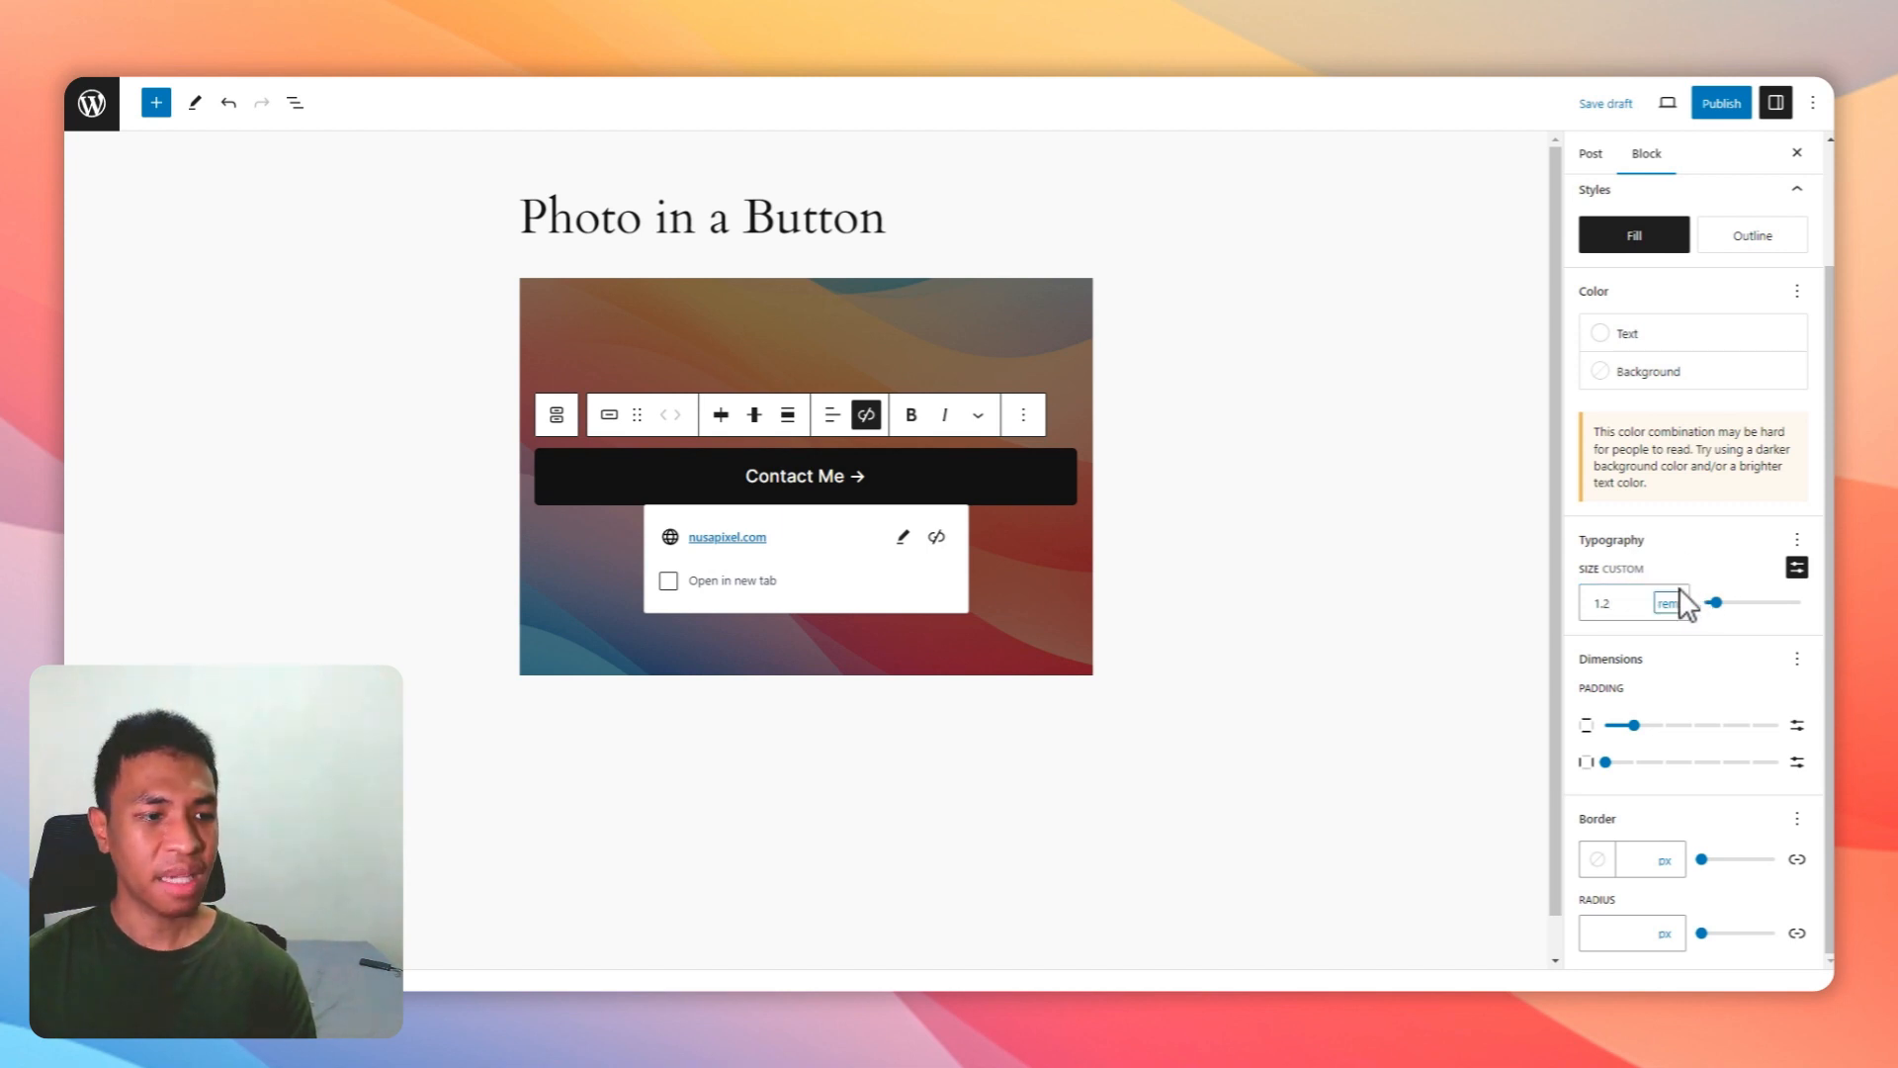
Step: Set the Contact Me button's border radius to 100 px
{"action": "left_click", "coordinate": [1629, 934]}
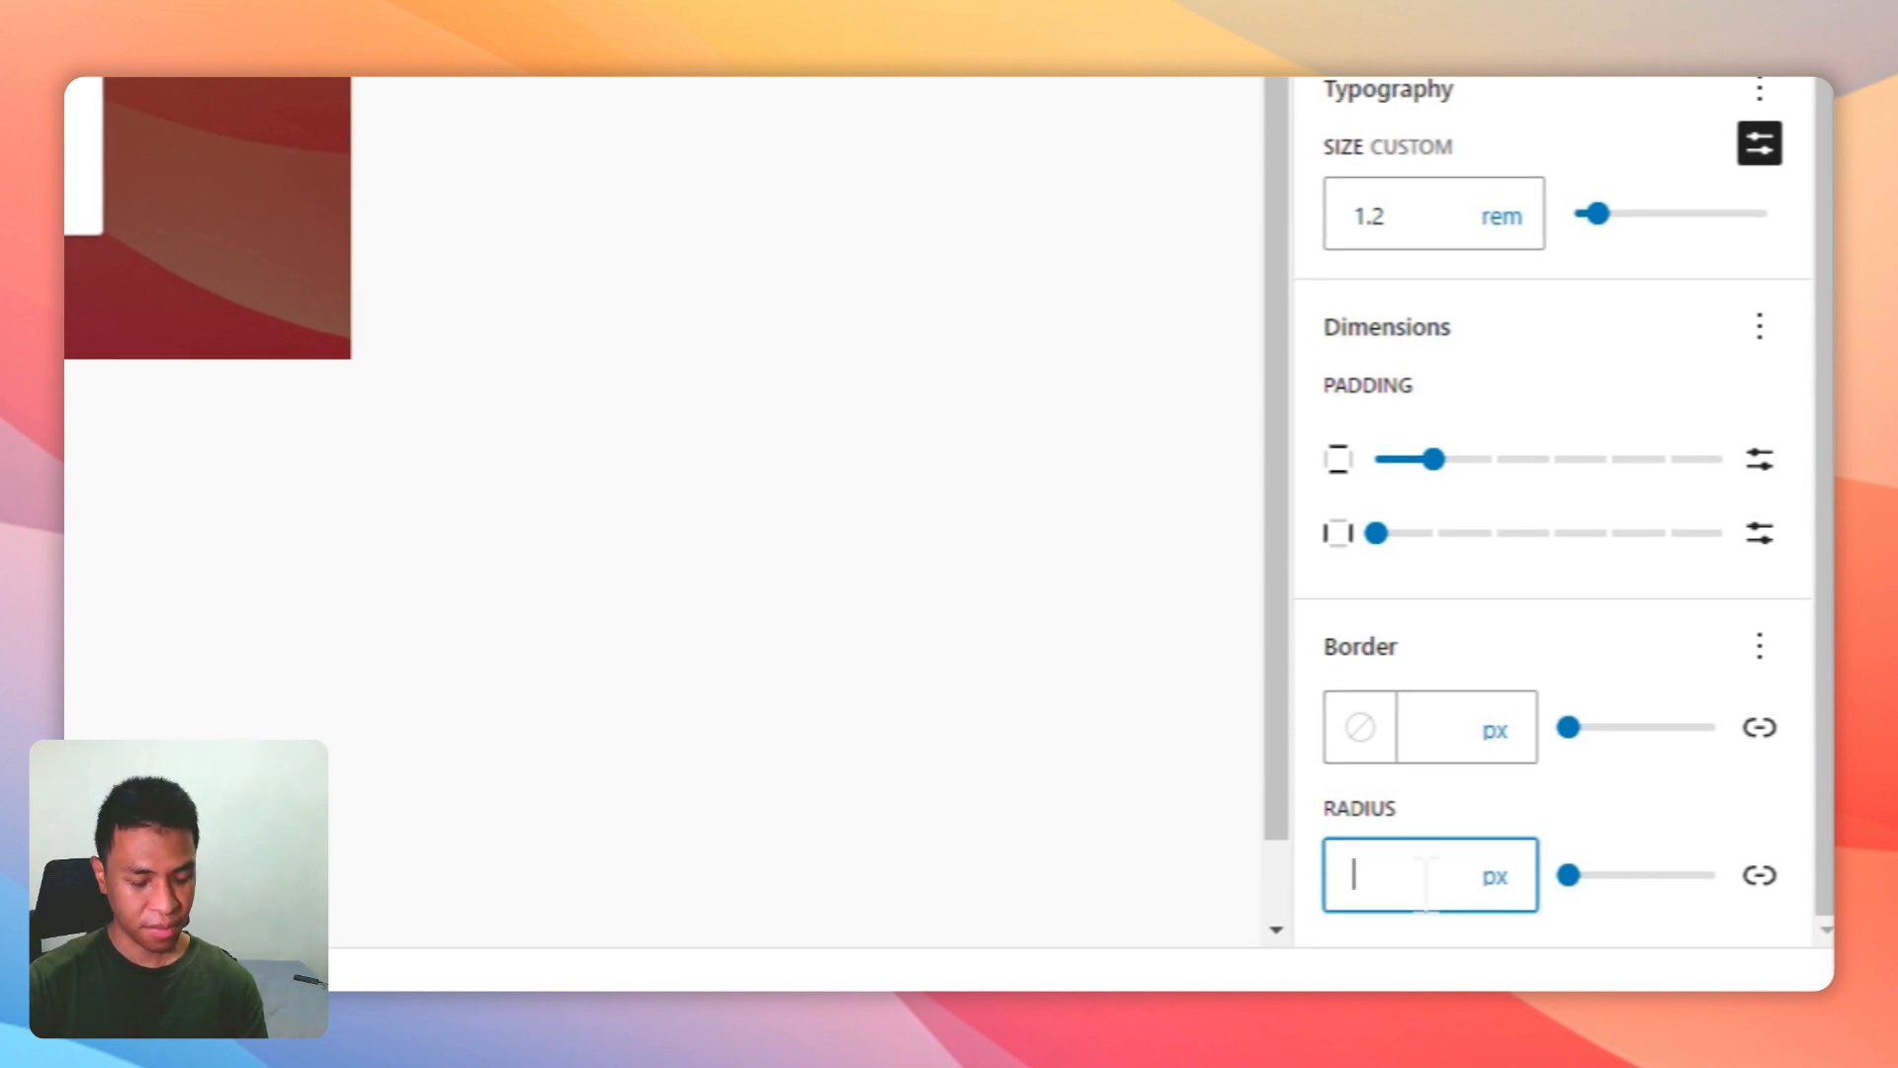
{"action": "type", "text": "100"}
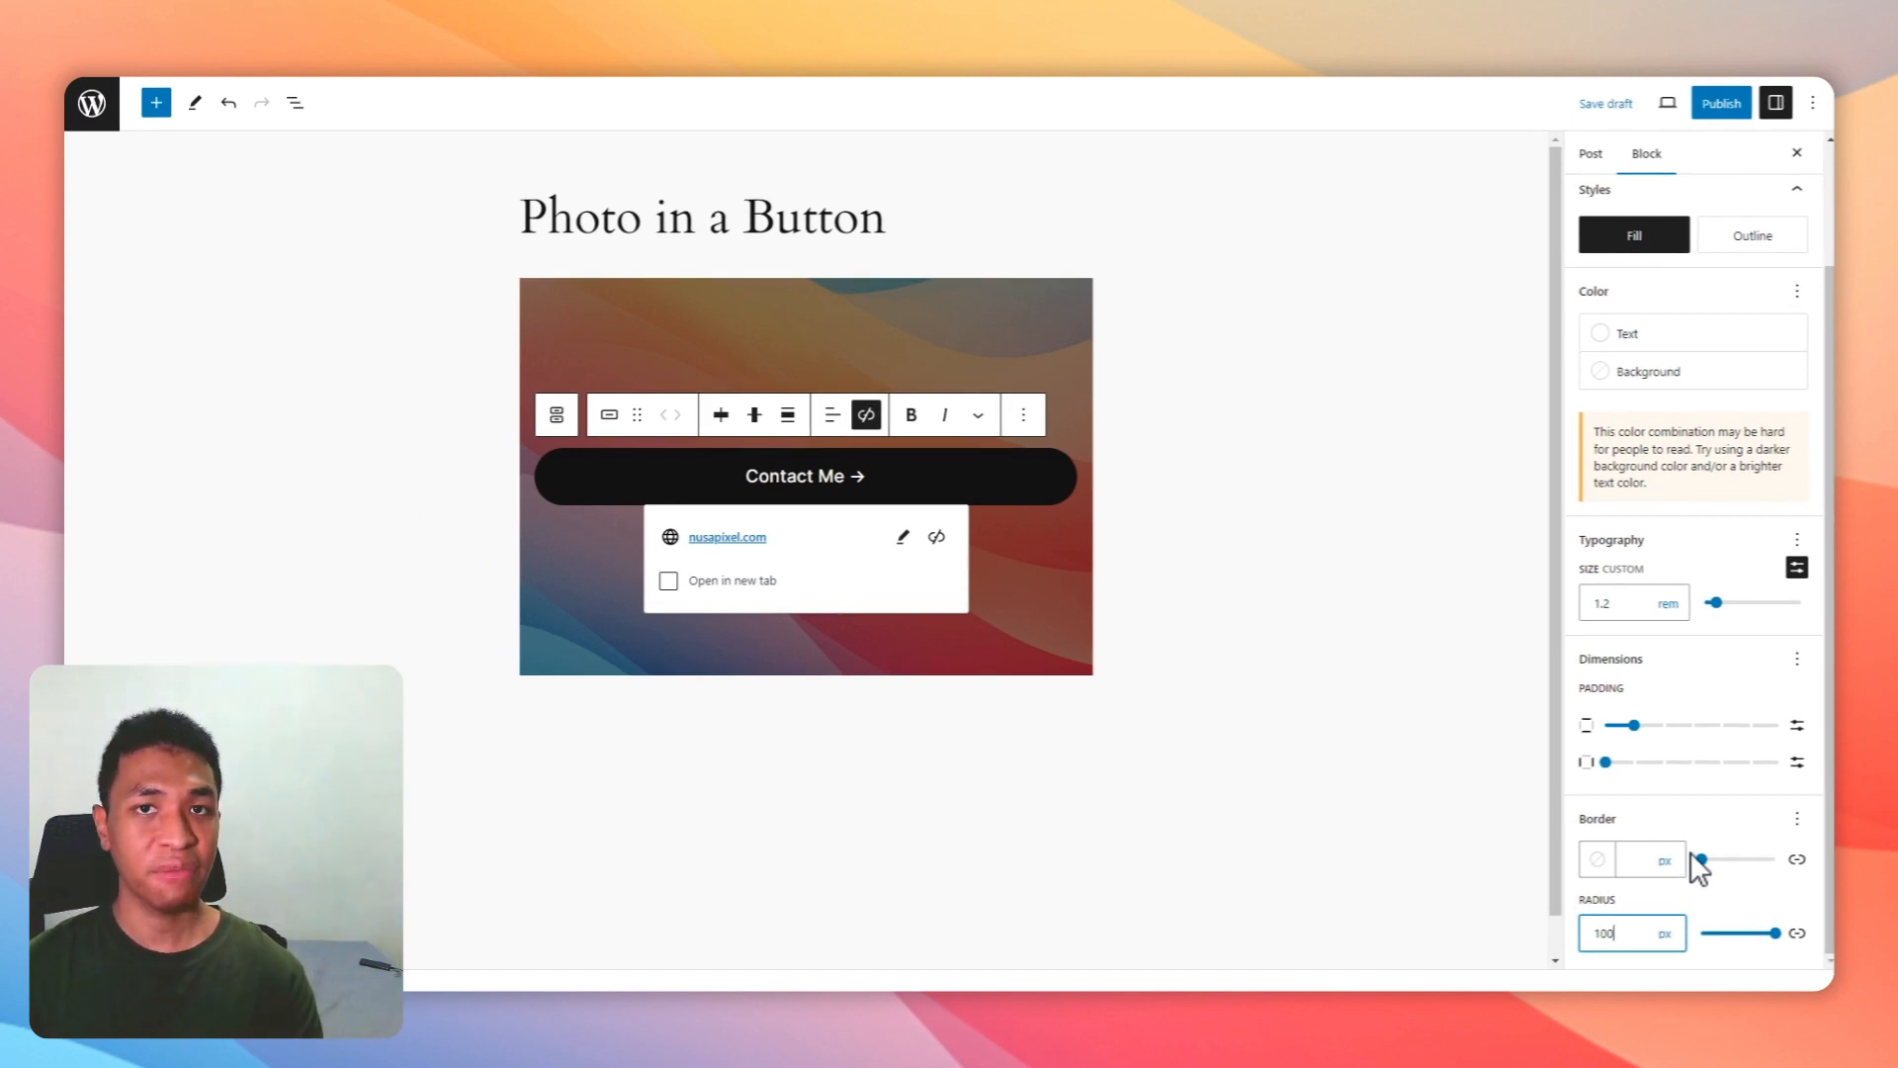
Step: Select the Cover block and reduce its overlay opacity to 10
{"action": "left_click", "coordinate": [1034, 610]}
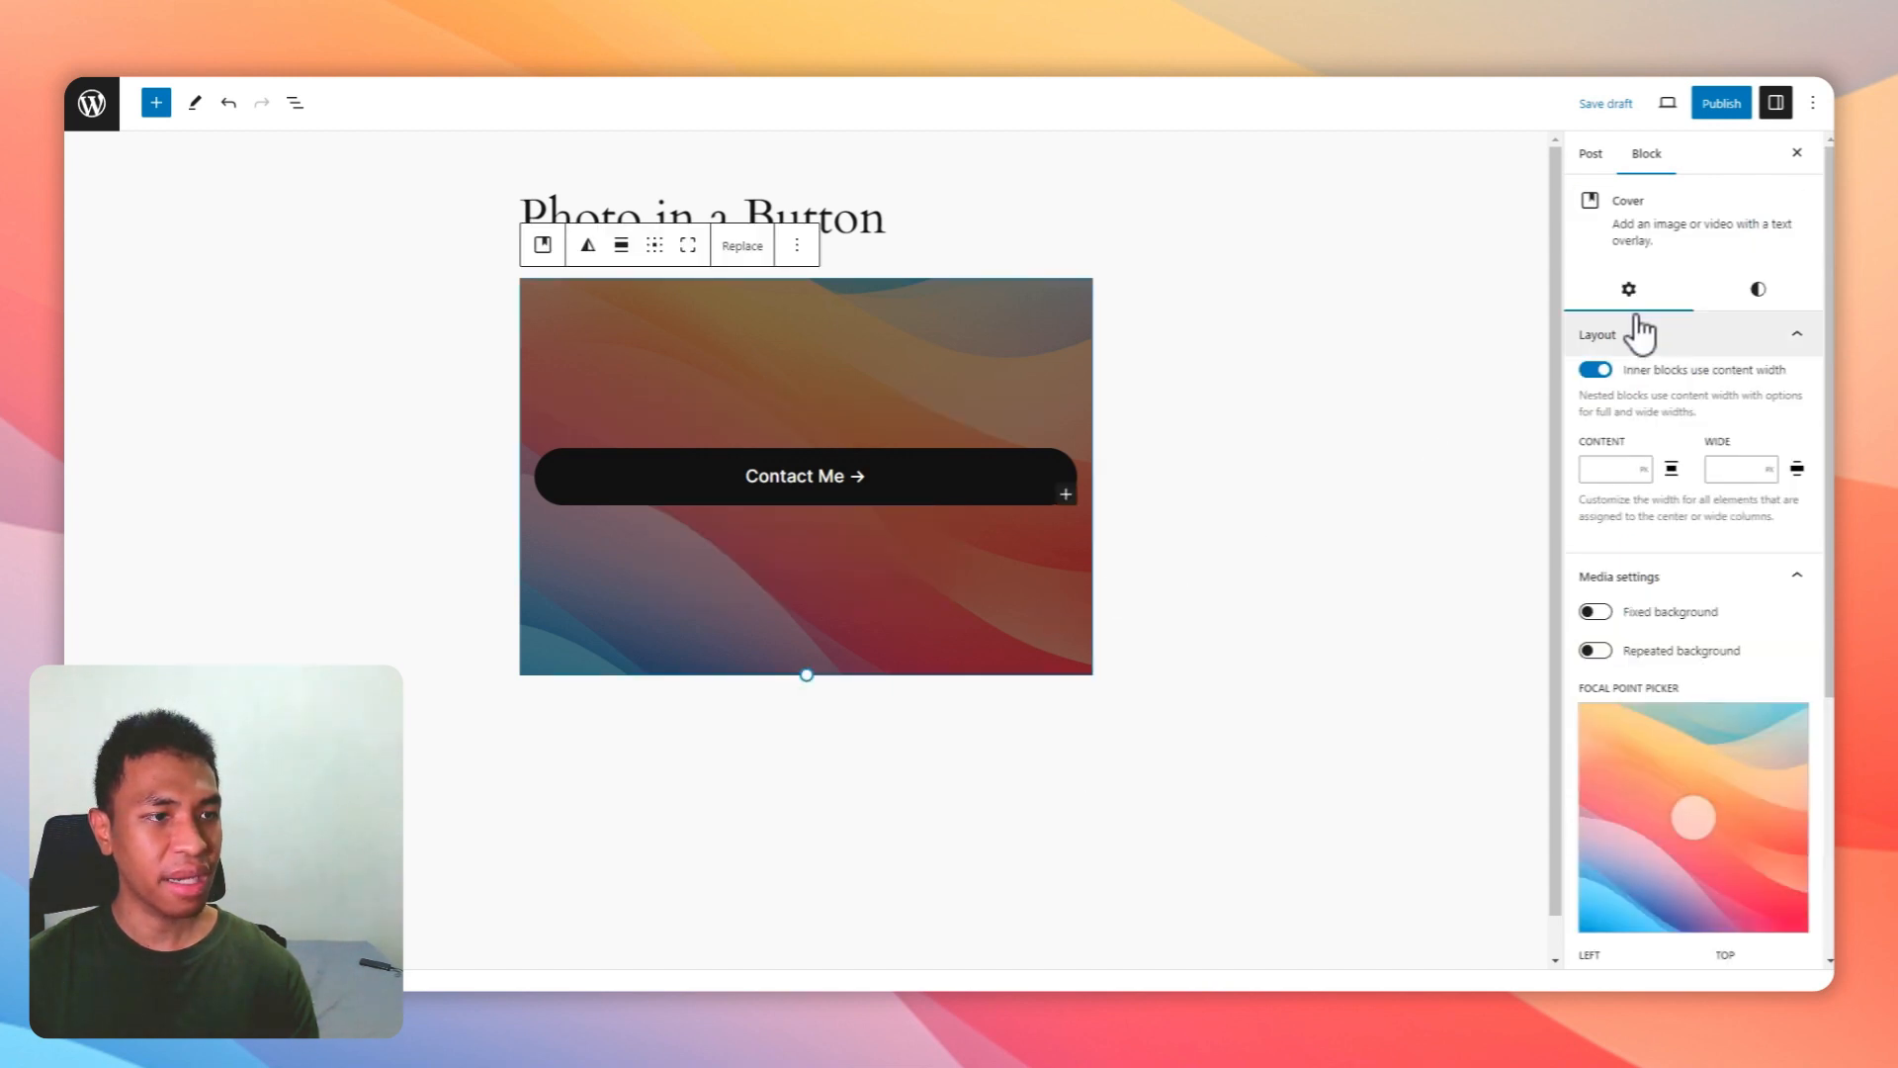
{"action": "left_click", "coordinate": [1770, 293]}
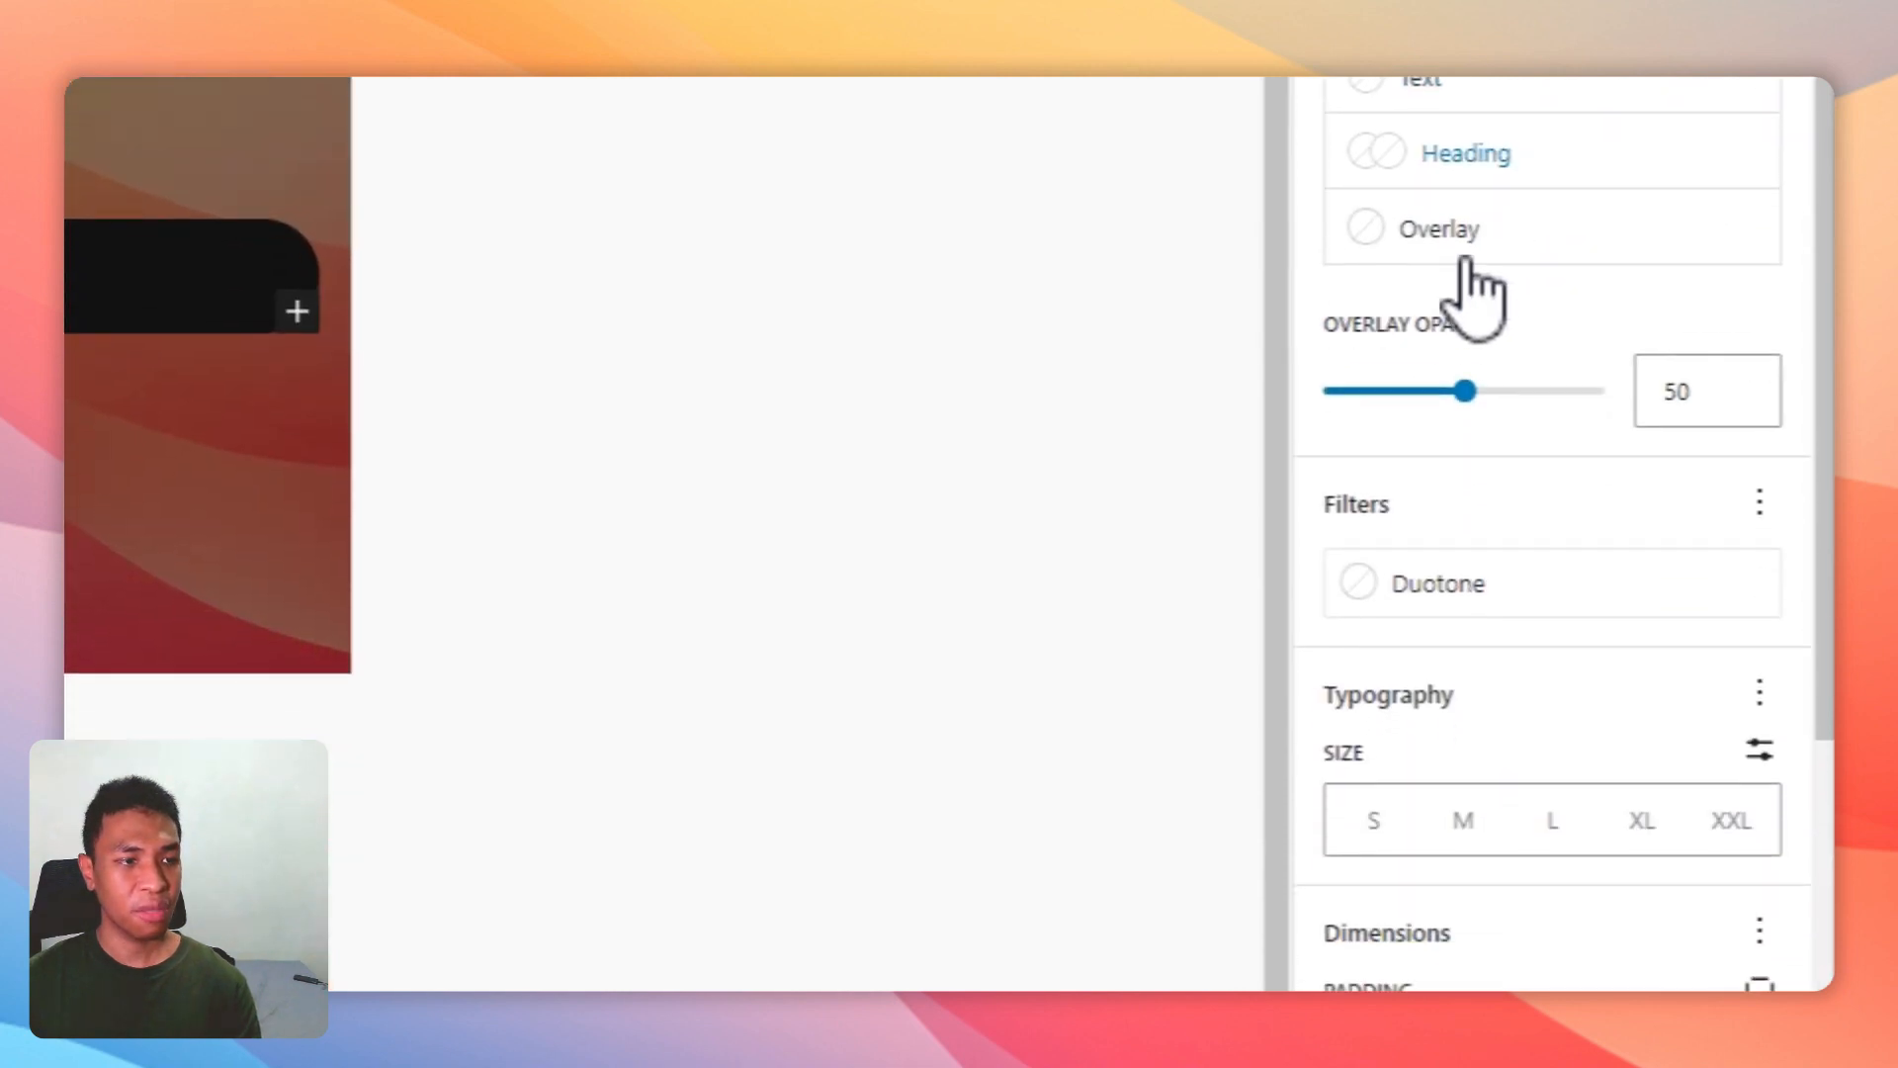
{"action": "left_click_drag", "start_coordinate": [1466, 803], "coordinate": [1389, 803]}
{"action": "left_click_drag", "start_coordinate": [1390, 331], "coordinate": [1351, 331]}
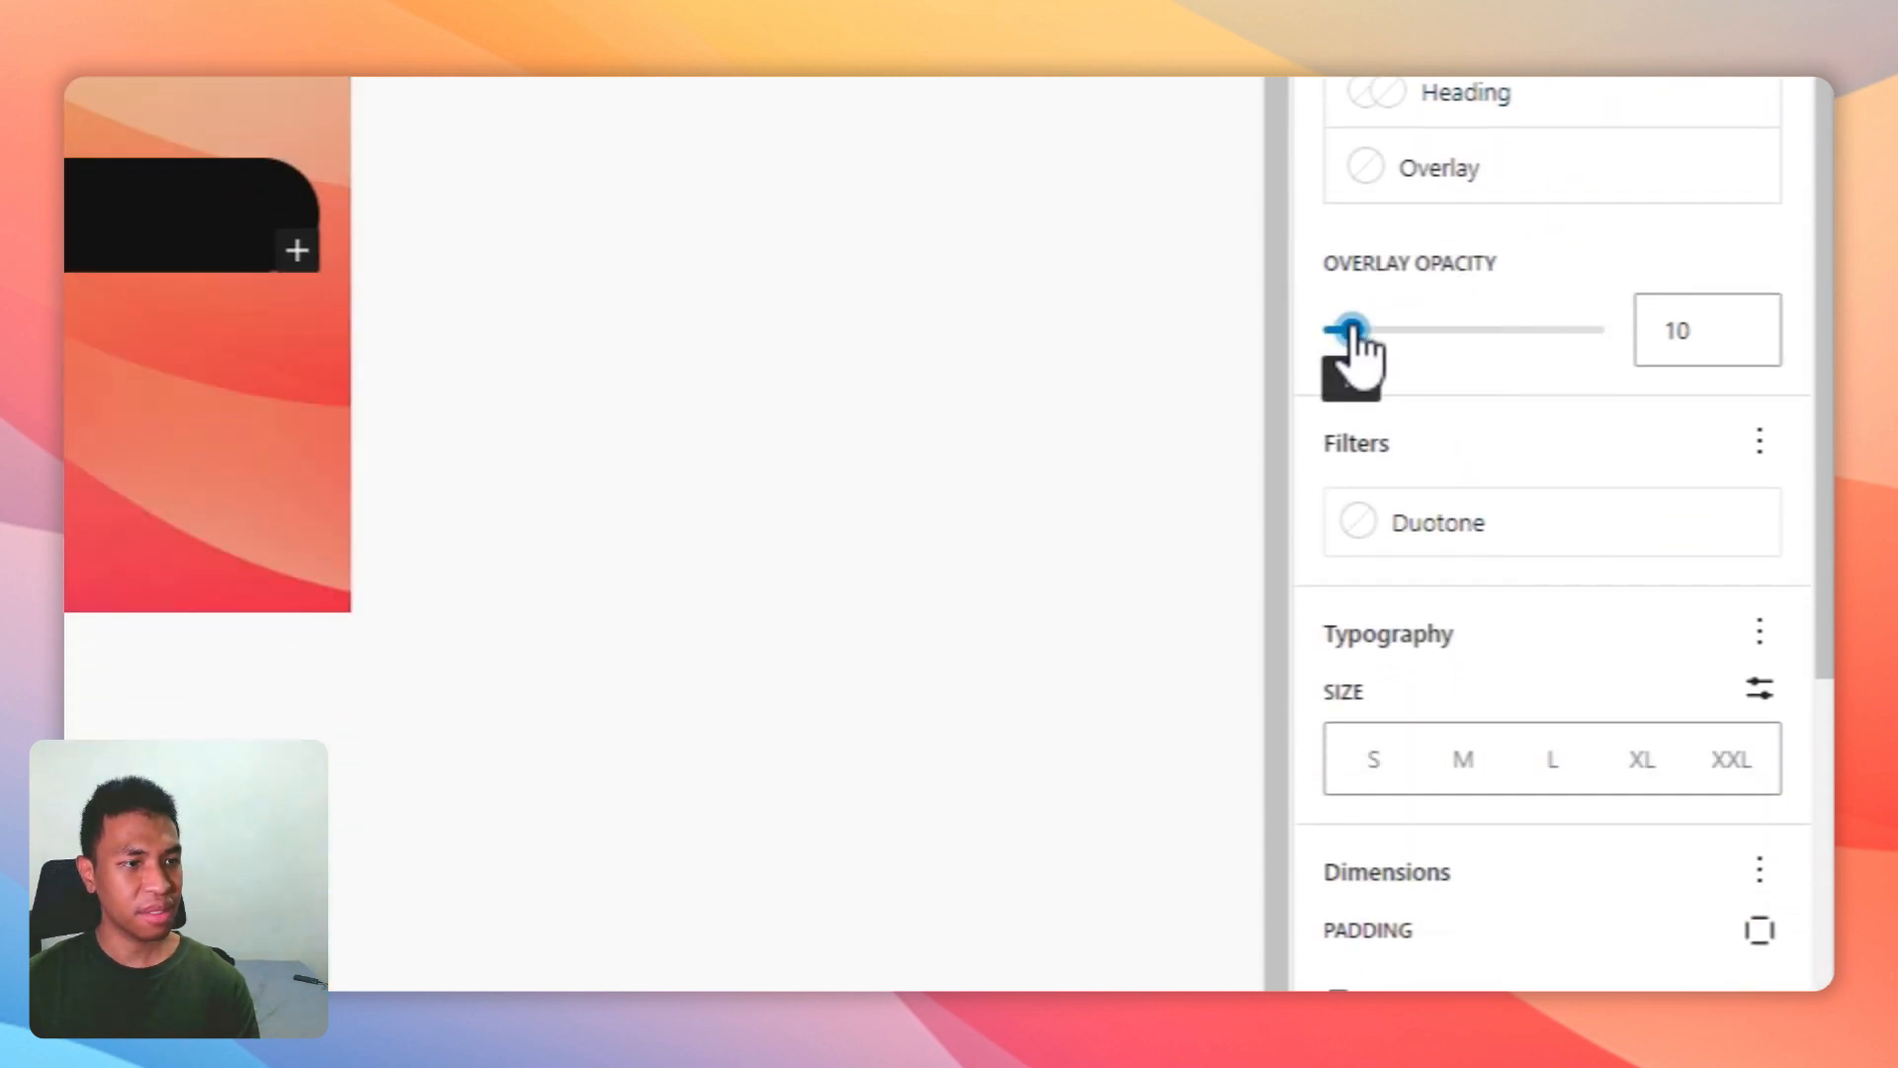
Step: Set the cover's vertical and horizontal padding to 0 and its minimum height to 20%
{"action": "scroll", "coordinate": [1459, 415], "scroll_direction": "down", "scroll_amount": 6}
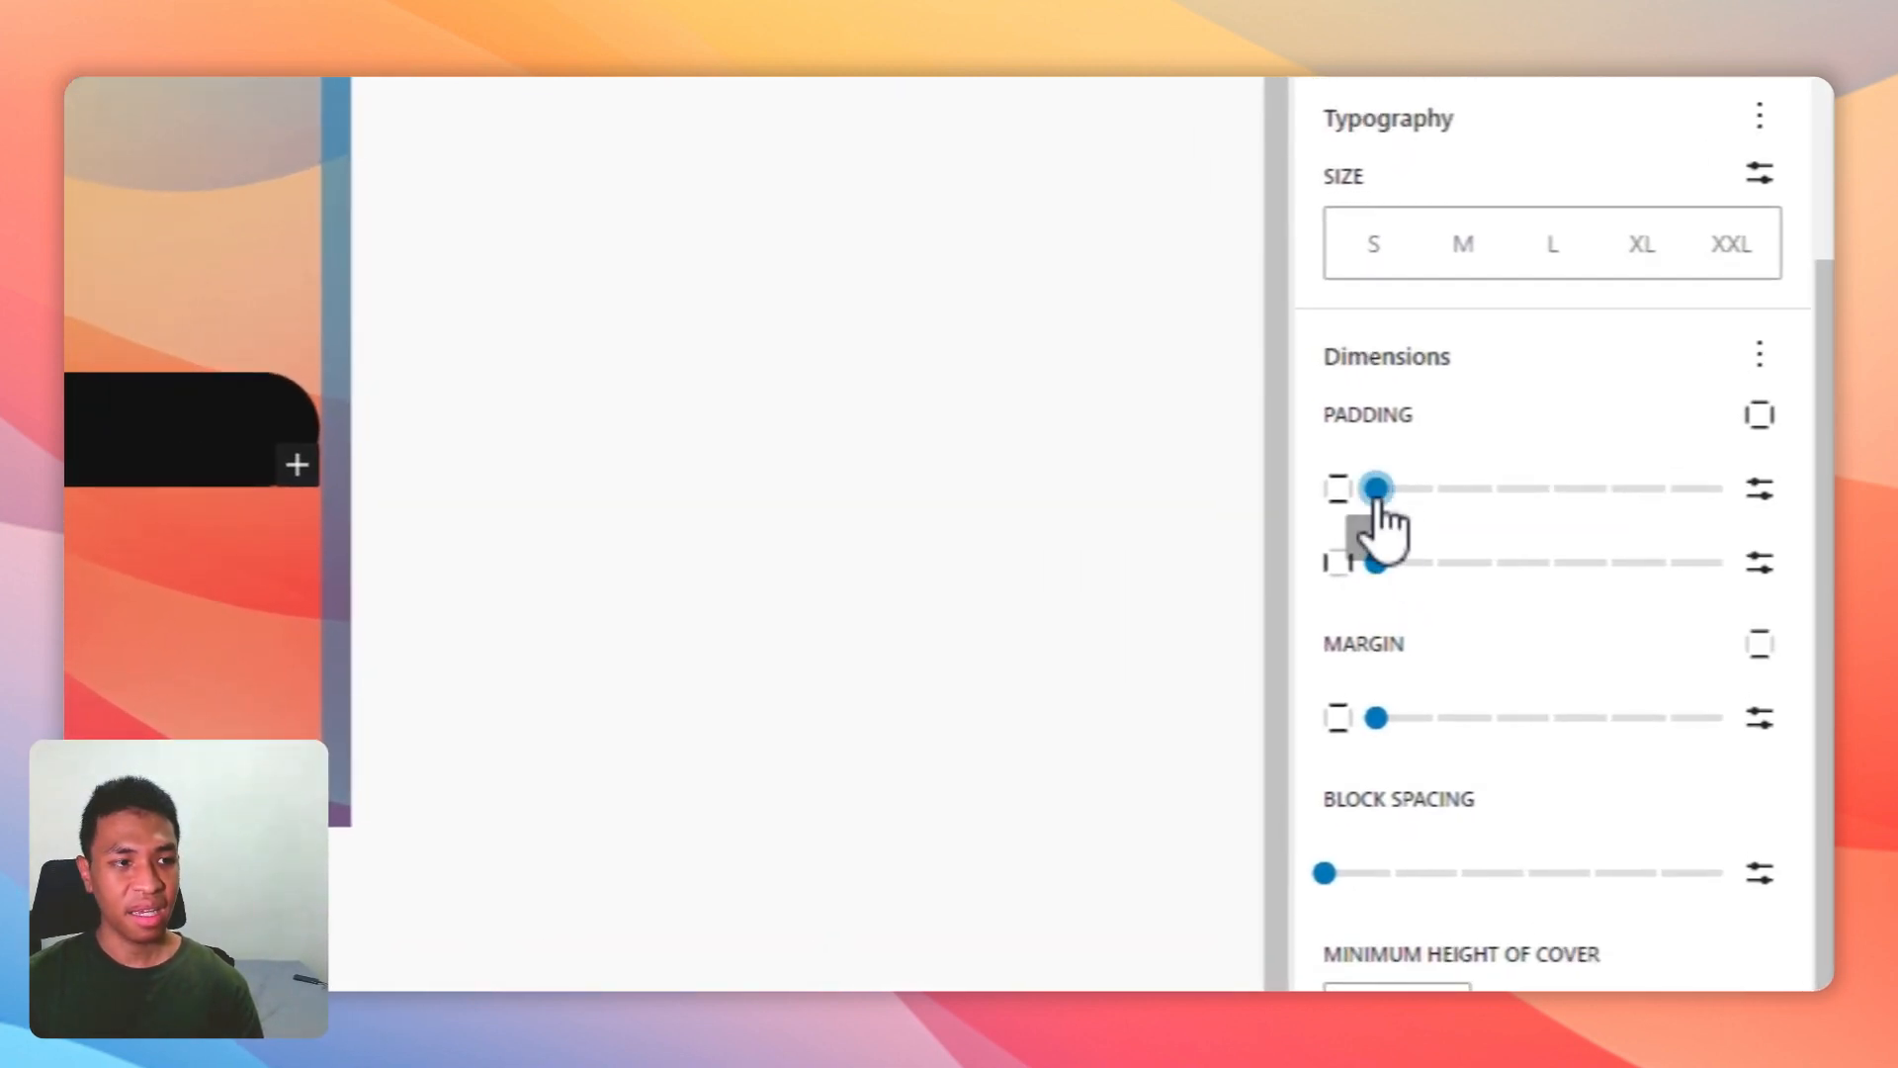
{"action": "mouse_move", "coordinate": [1377, 490]}
{"action": "left_mouse_down"}
{"action": "mouse_move", "coordinate": [1609, 489]}
{"action": "mouse_move", "coordinate": [1376, 491]}
{"action": "left_mouse_up"}
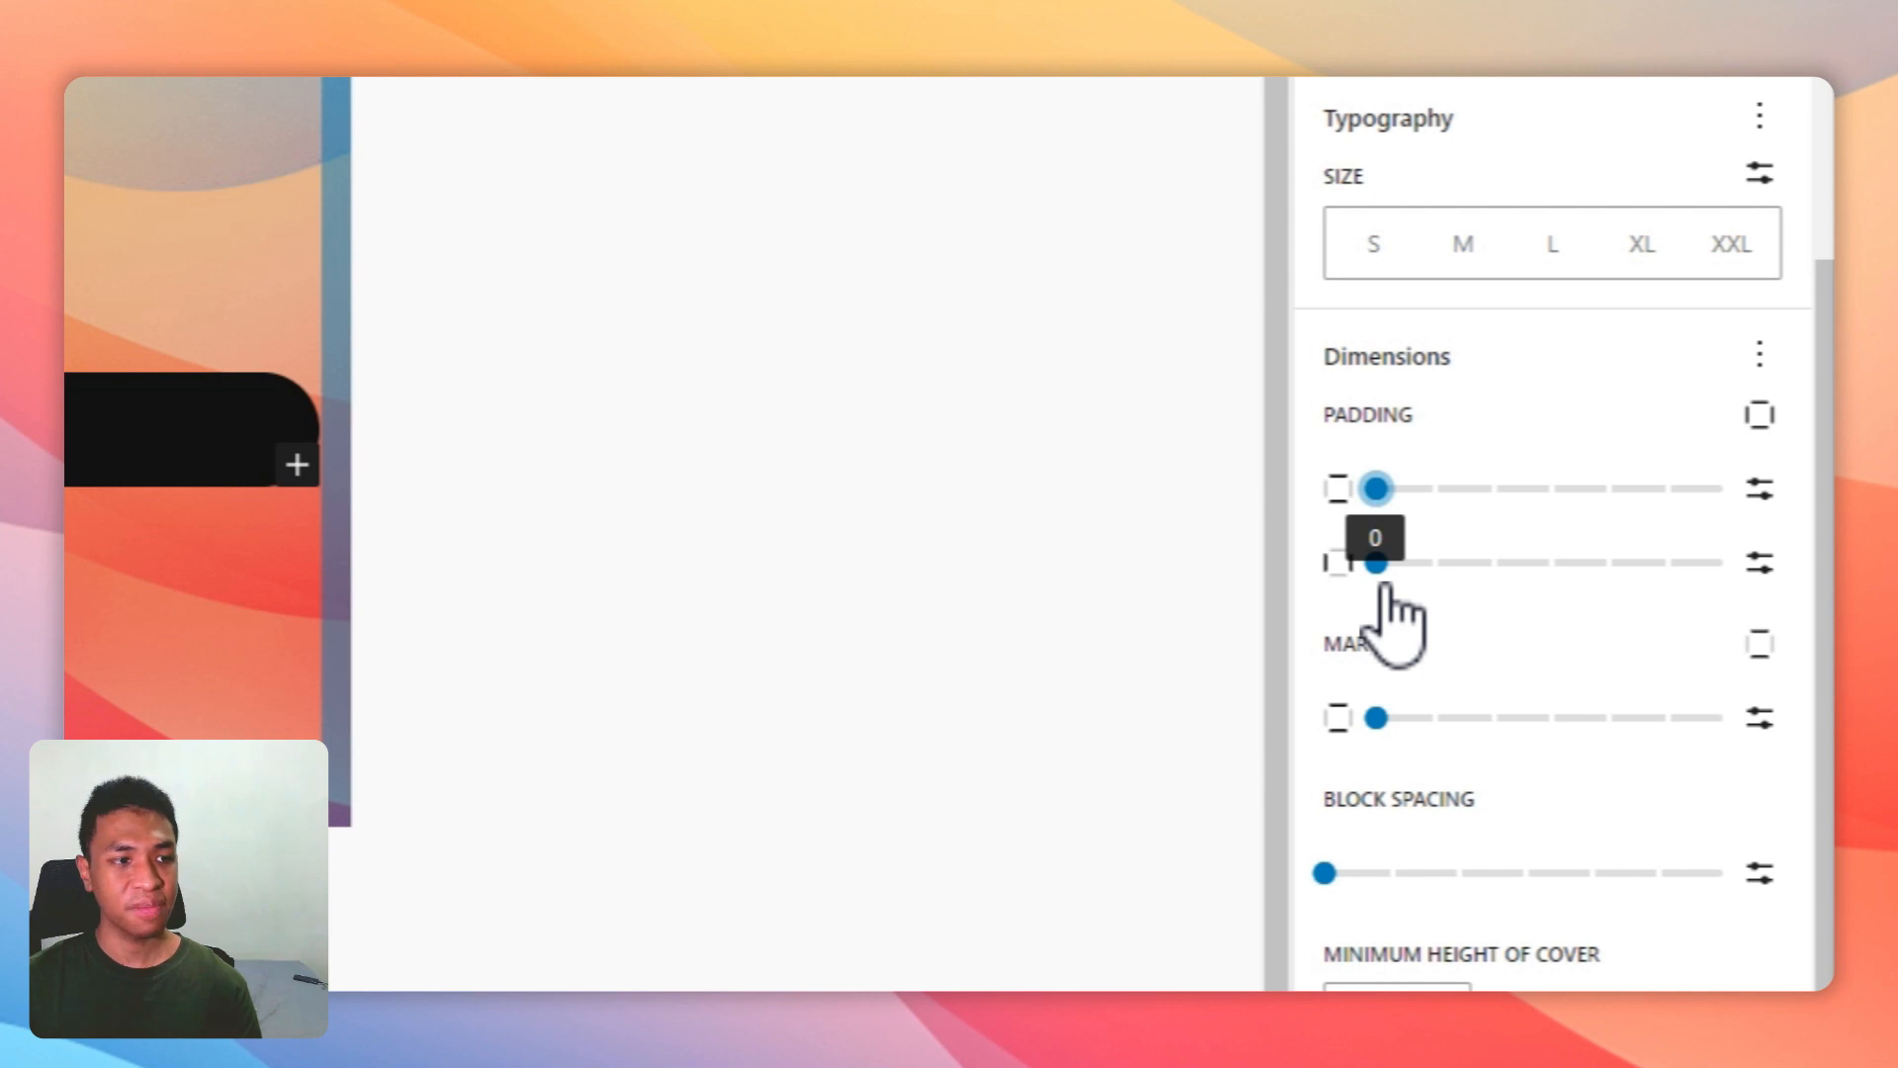
{"action": "left_click_drag", "start_coordinate": [1377, 564], "coordinate": [1330, 566]}
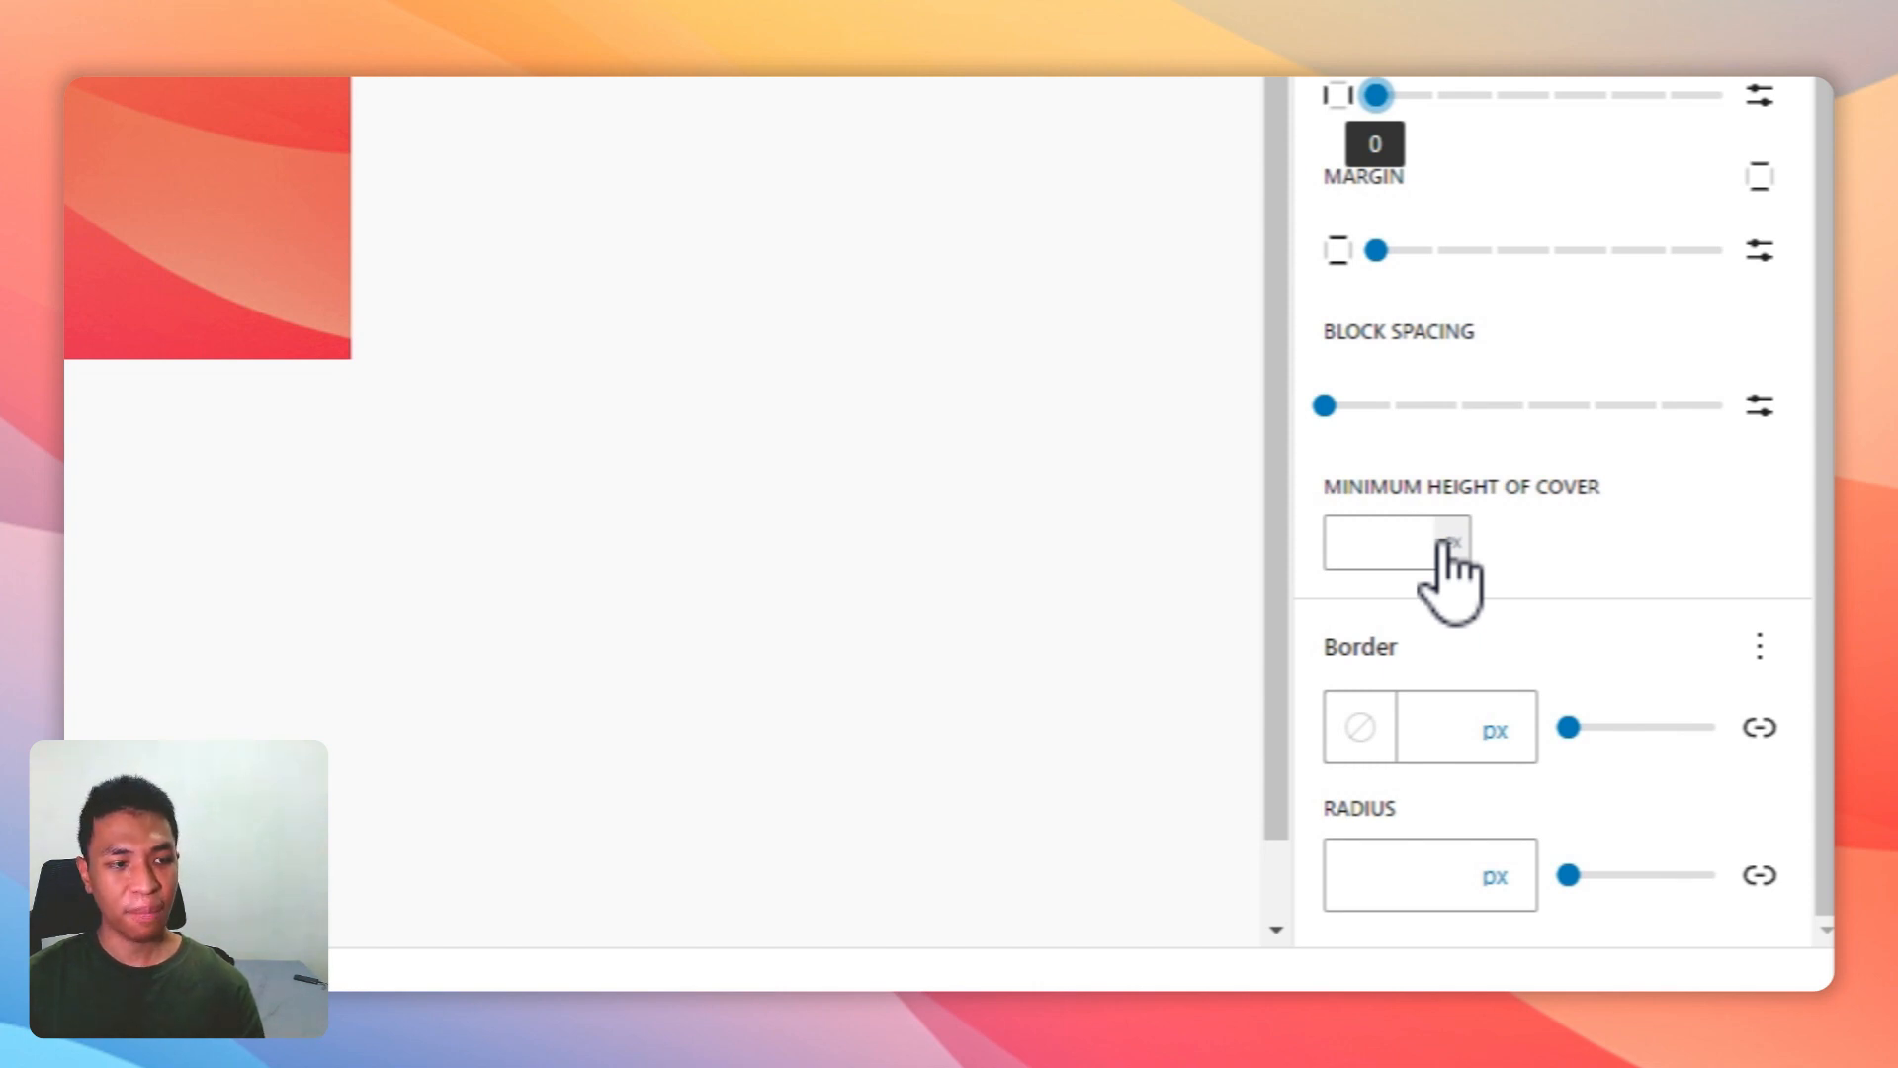
{"action": "left_click", "coordinate": [1450, 544]}
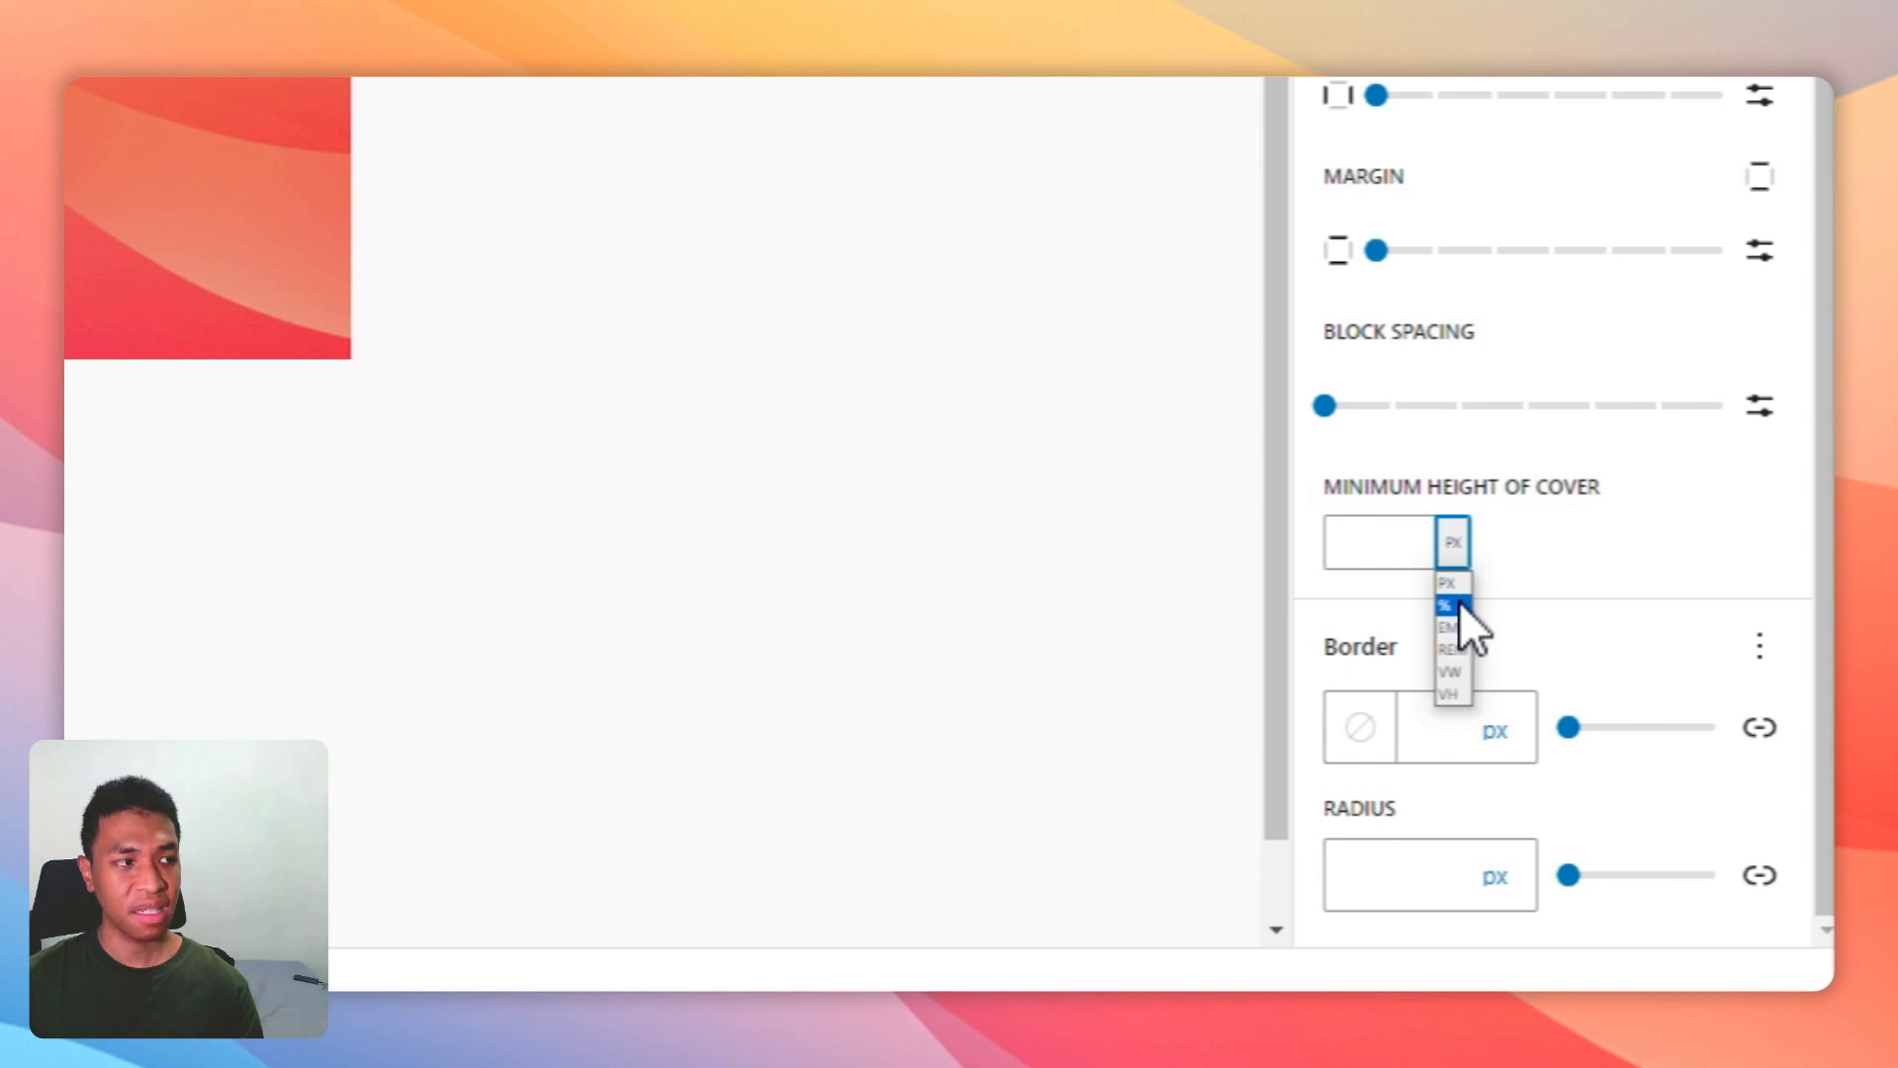
{"action": "left_click", "coordinate": [1457, 605]}
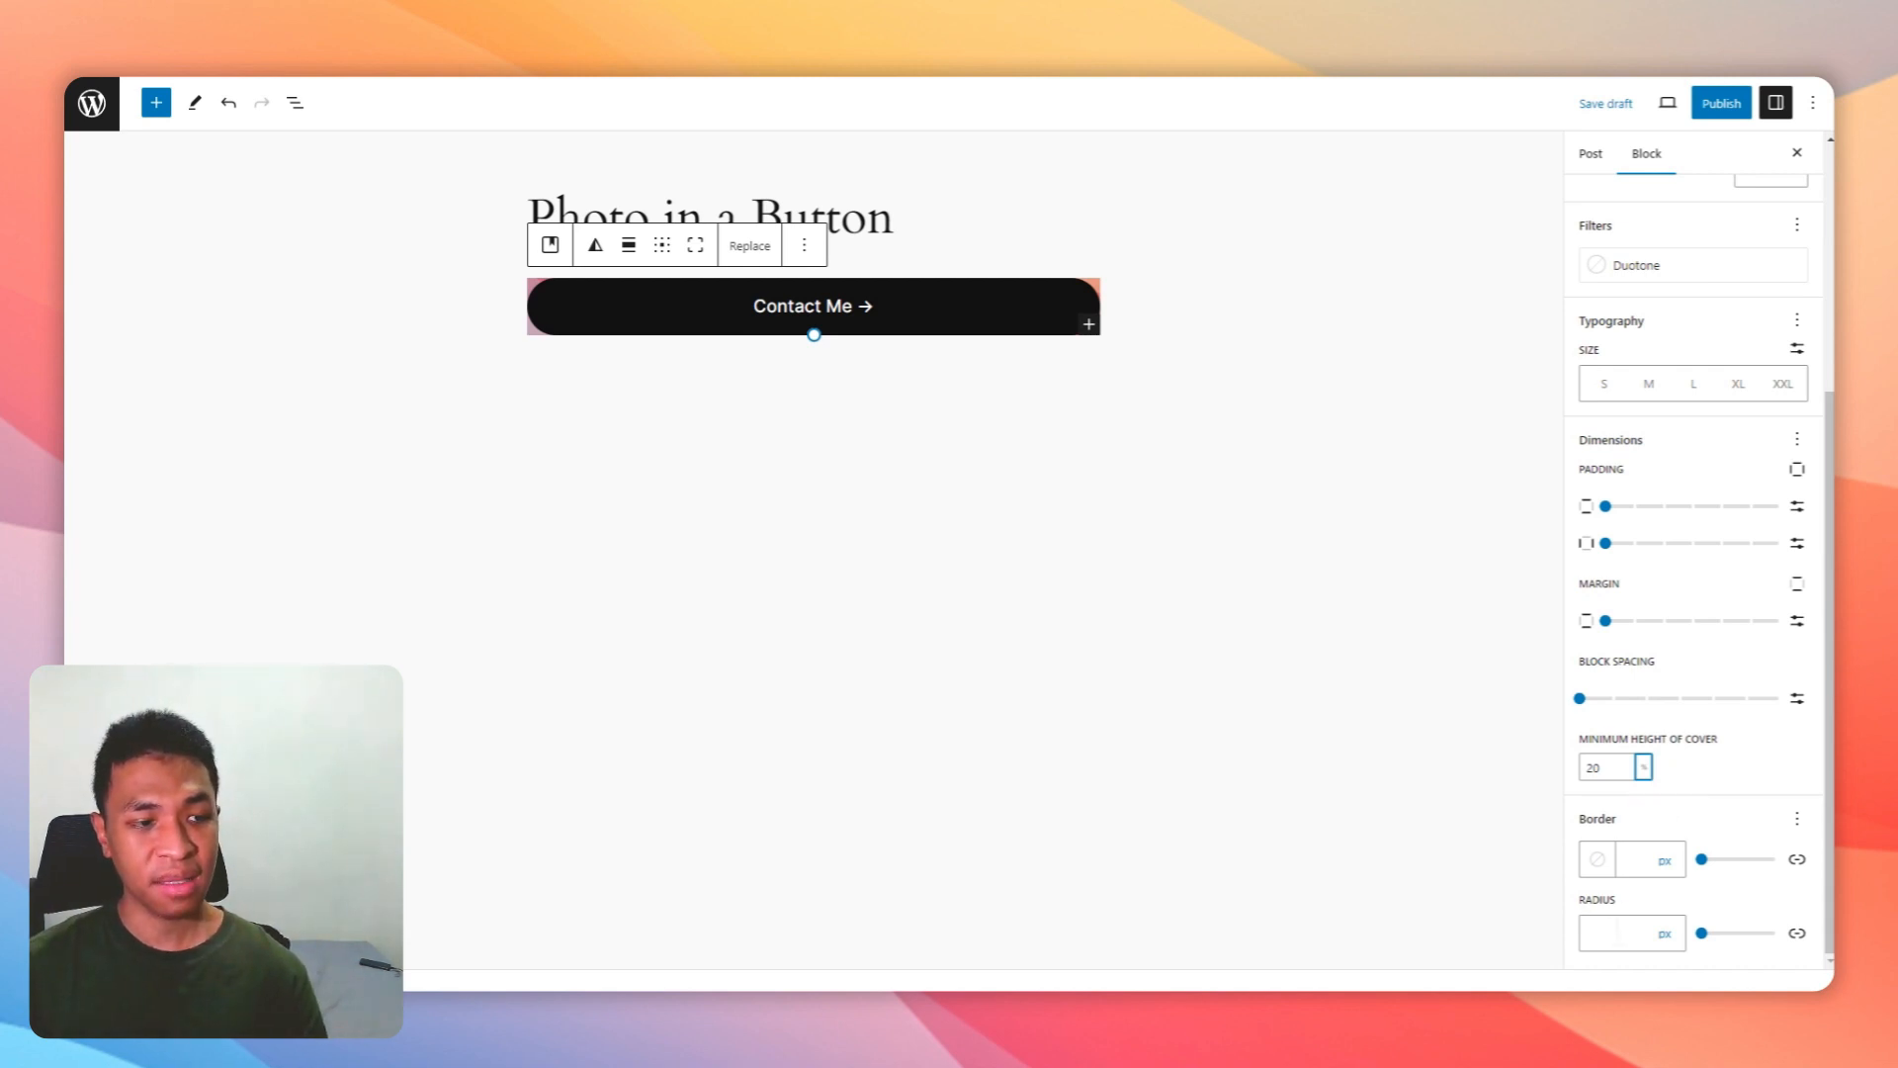
Step: Set the Cover block's border radius to 100 px
{"action": "left_click", "coordinate": [1601, 932]}
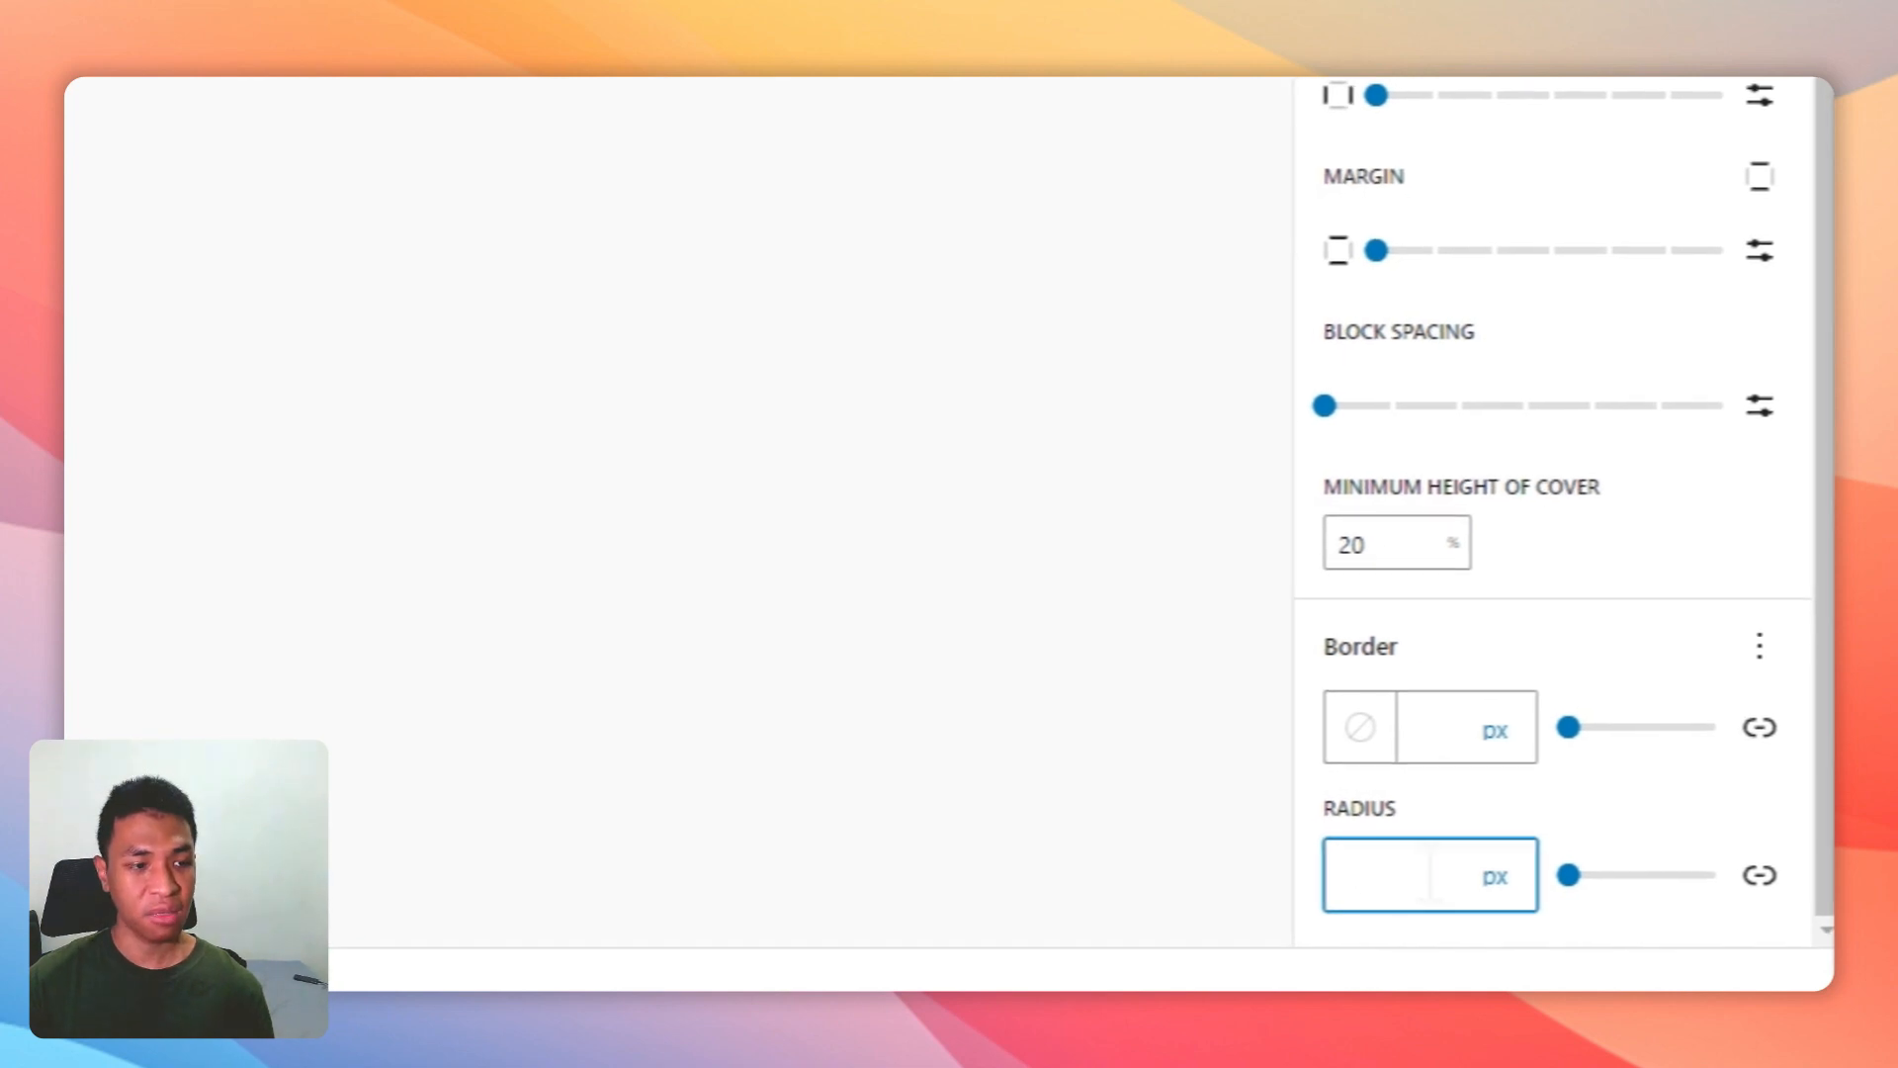
{"action": "type", "text": "100"}
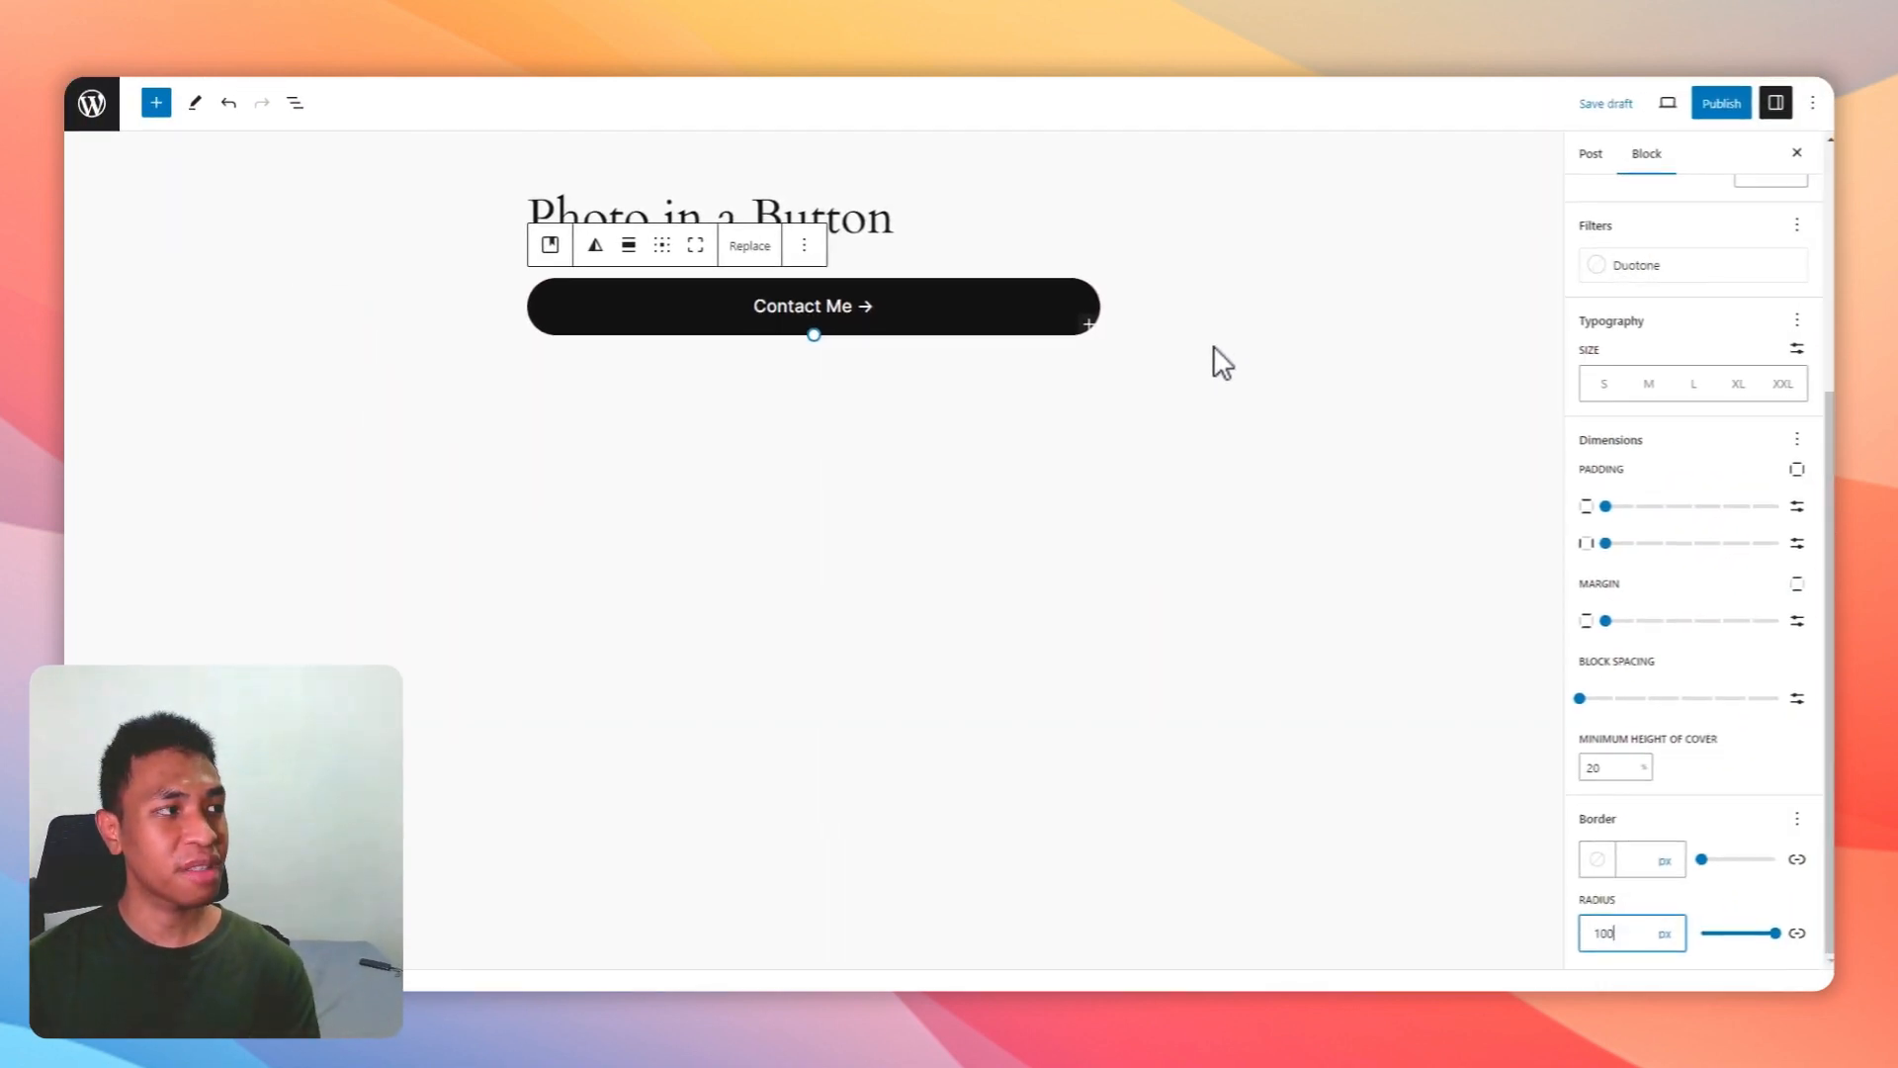
Step: Select the Button nested inside the Cover and give it a fully transparent white background, #FFFFFF00
{"action": "left_click", "coordinate": [293, 103]}
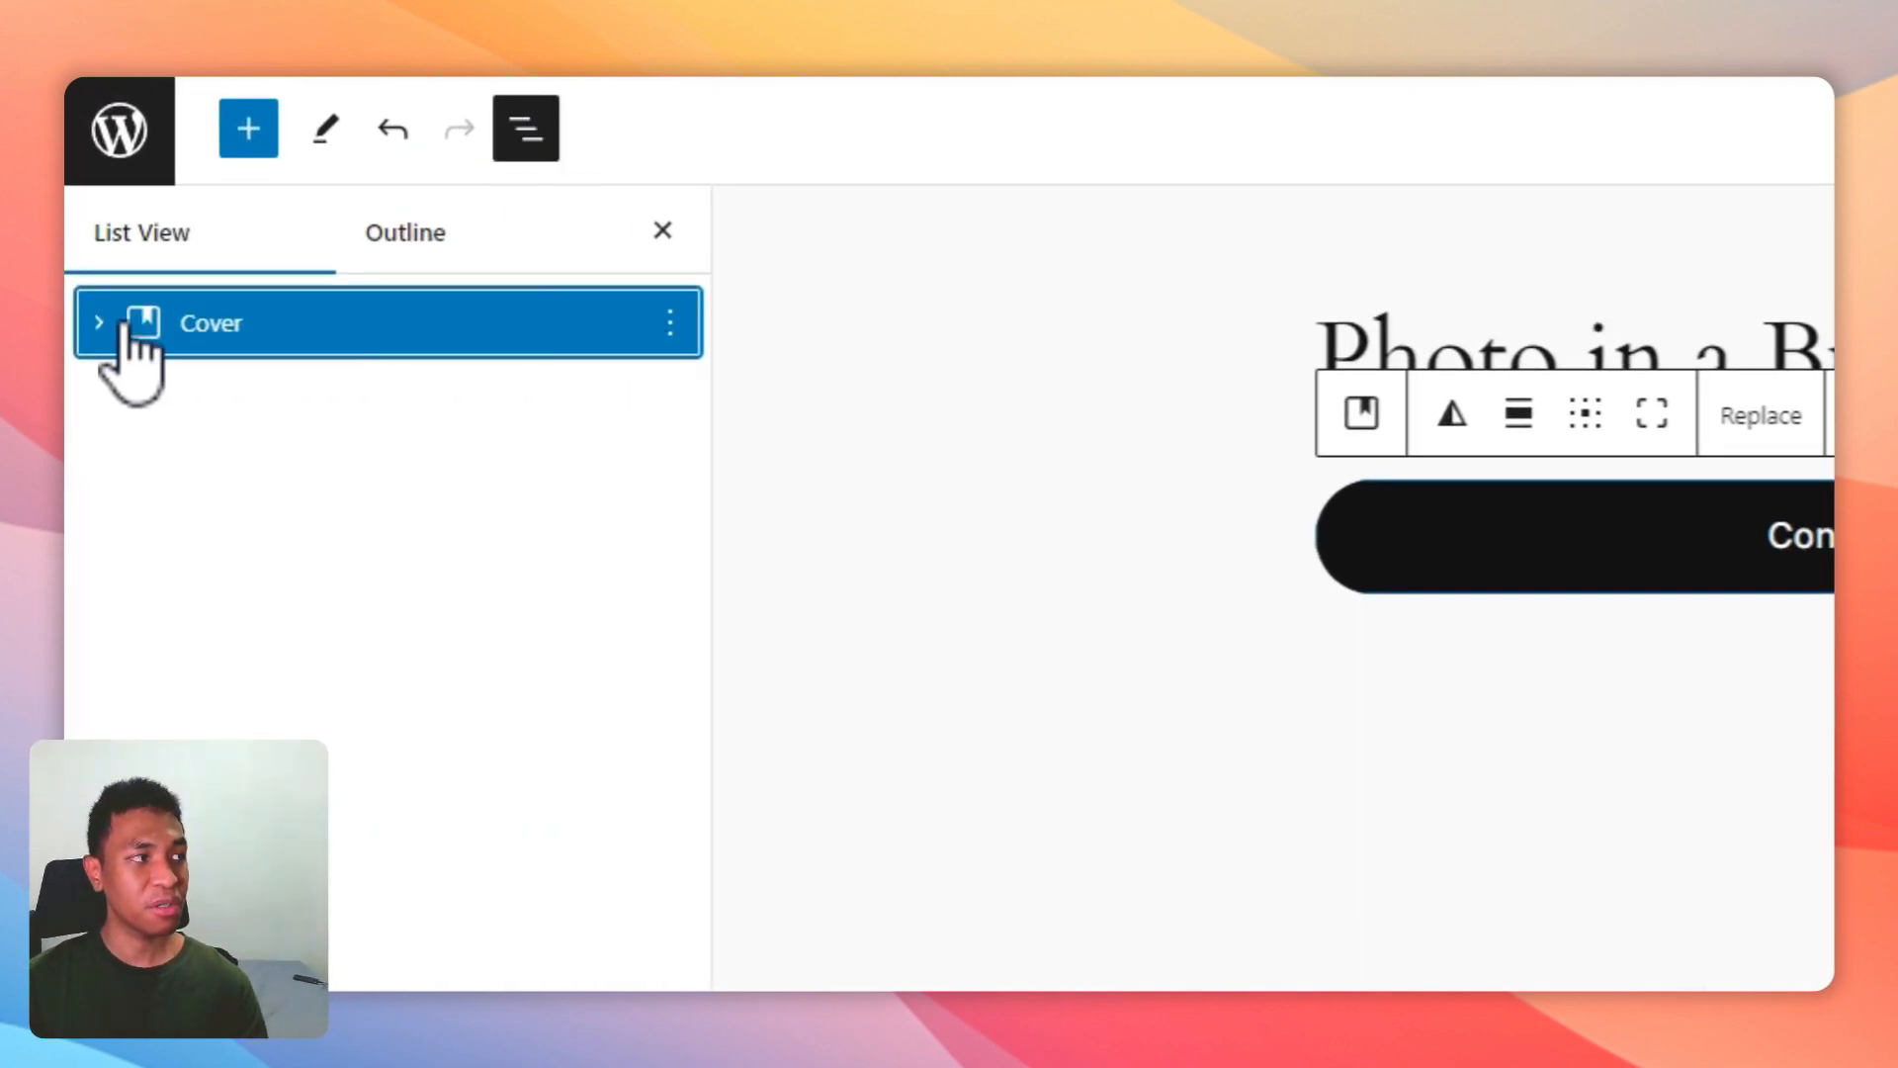
{"action": "left_click", "coordinate": [98, 323]}
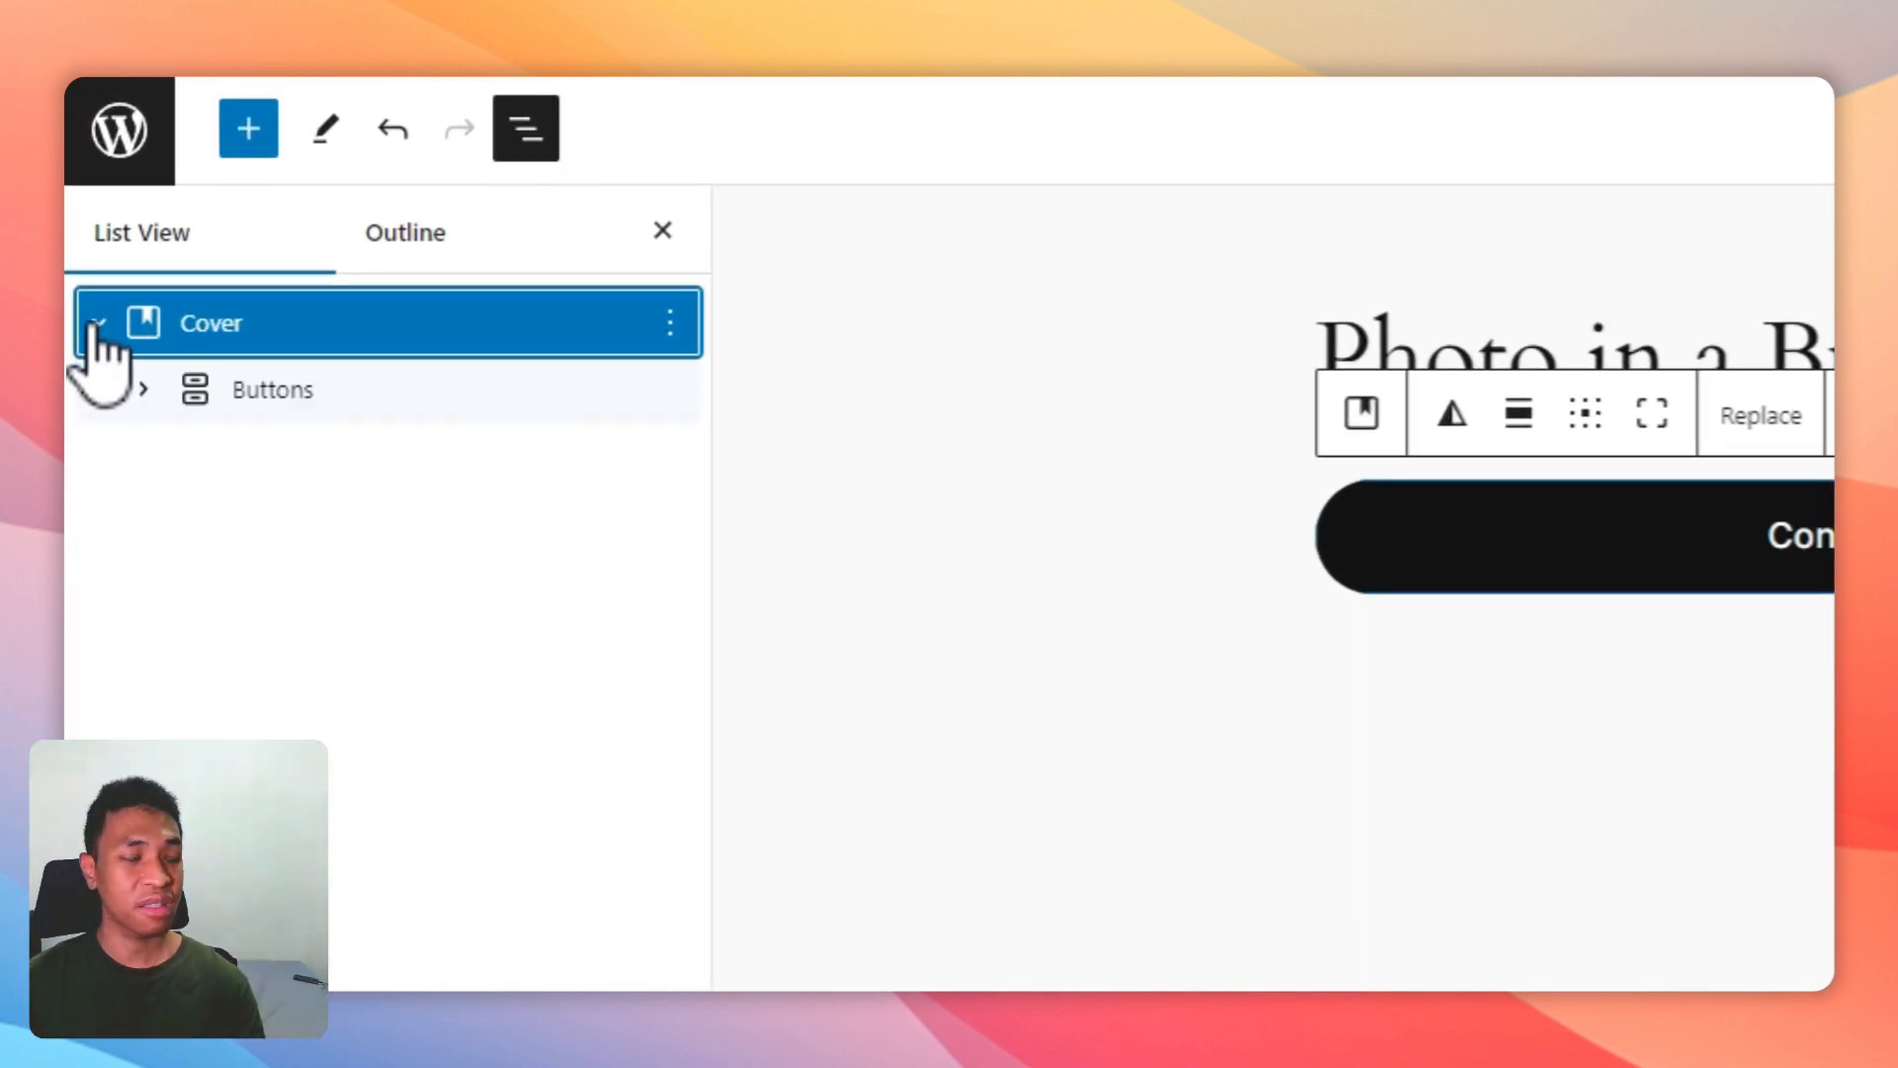
{"action": "left_click", "coordinate": [146, 389]}
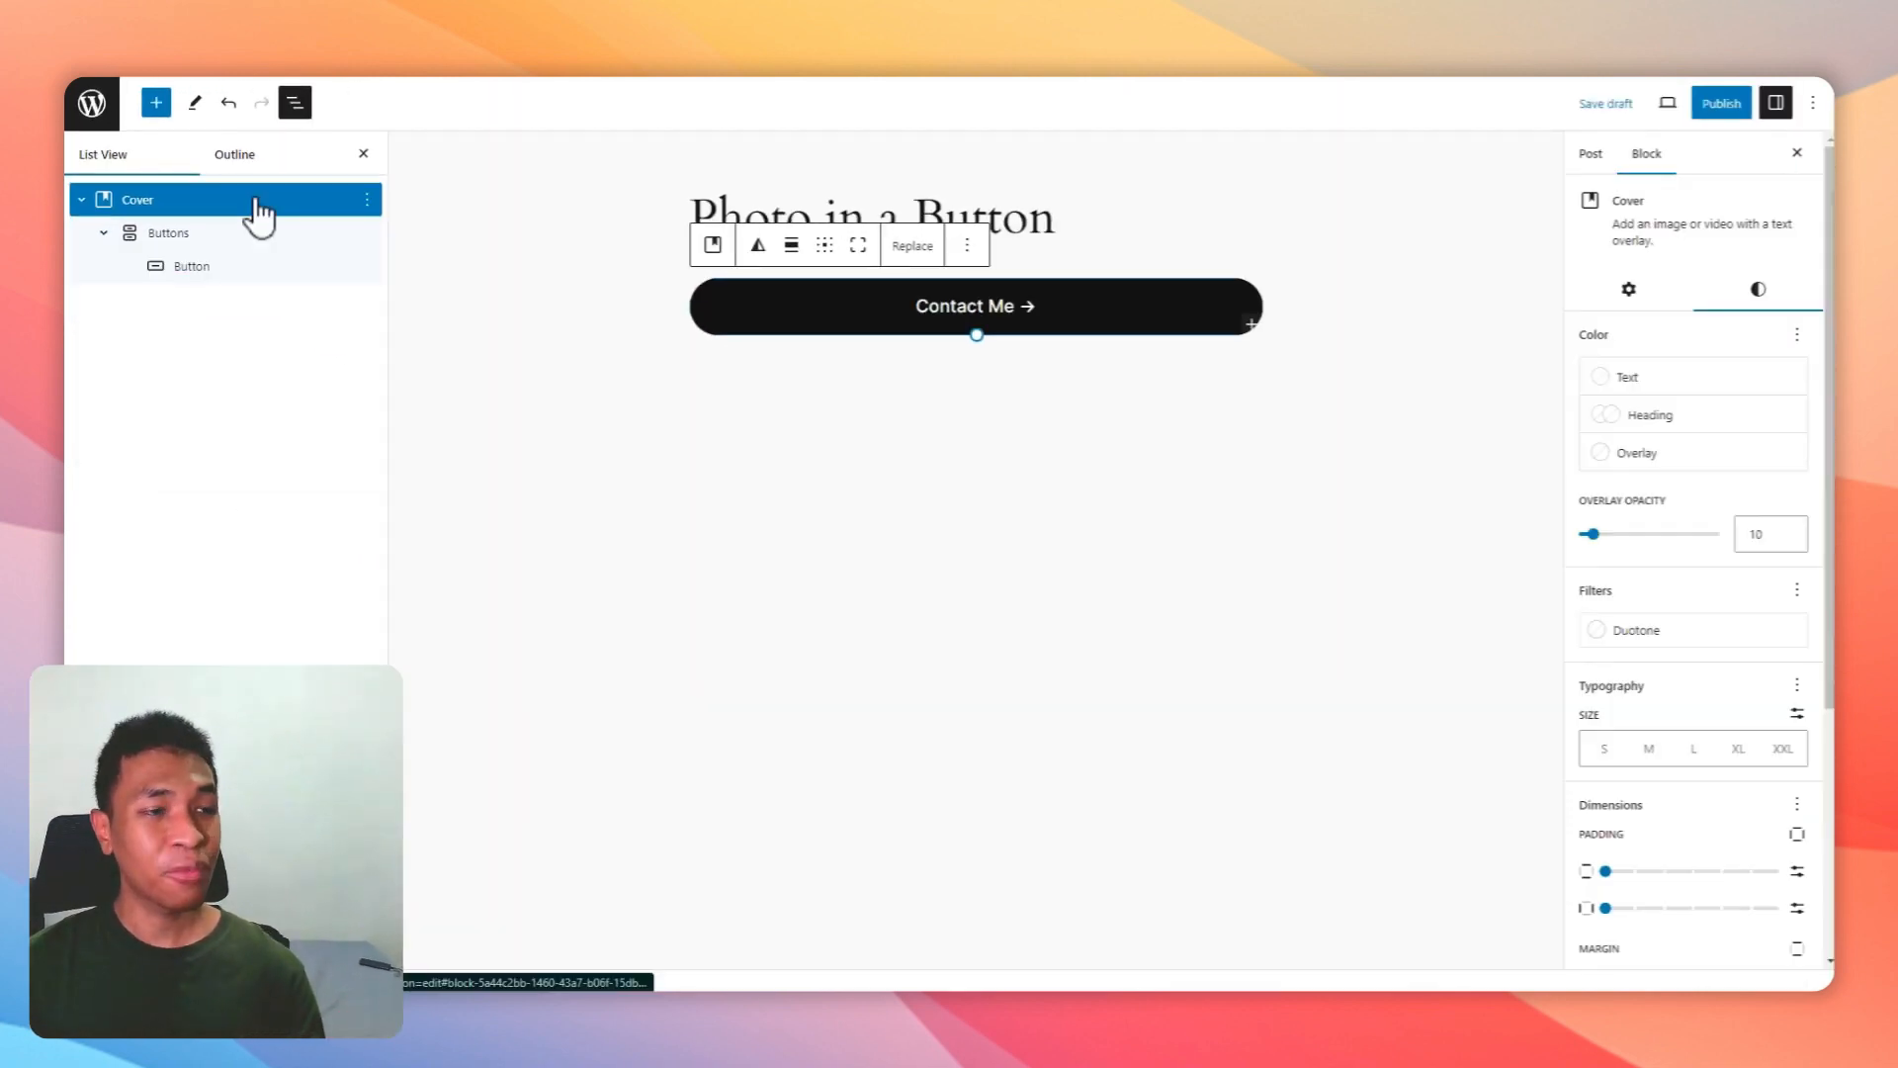
{"action": "left_click", "coordinate": [225, 267]}
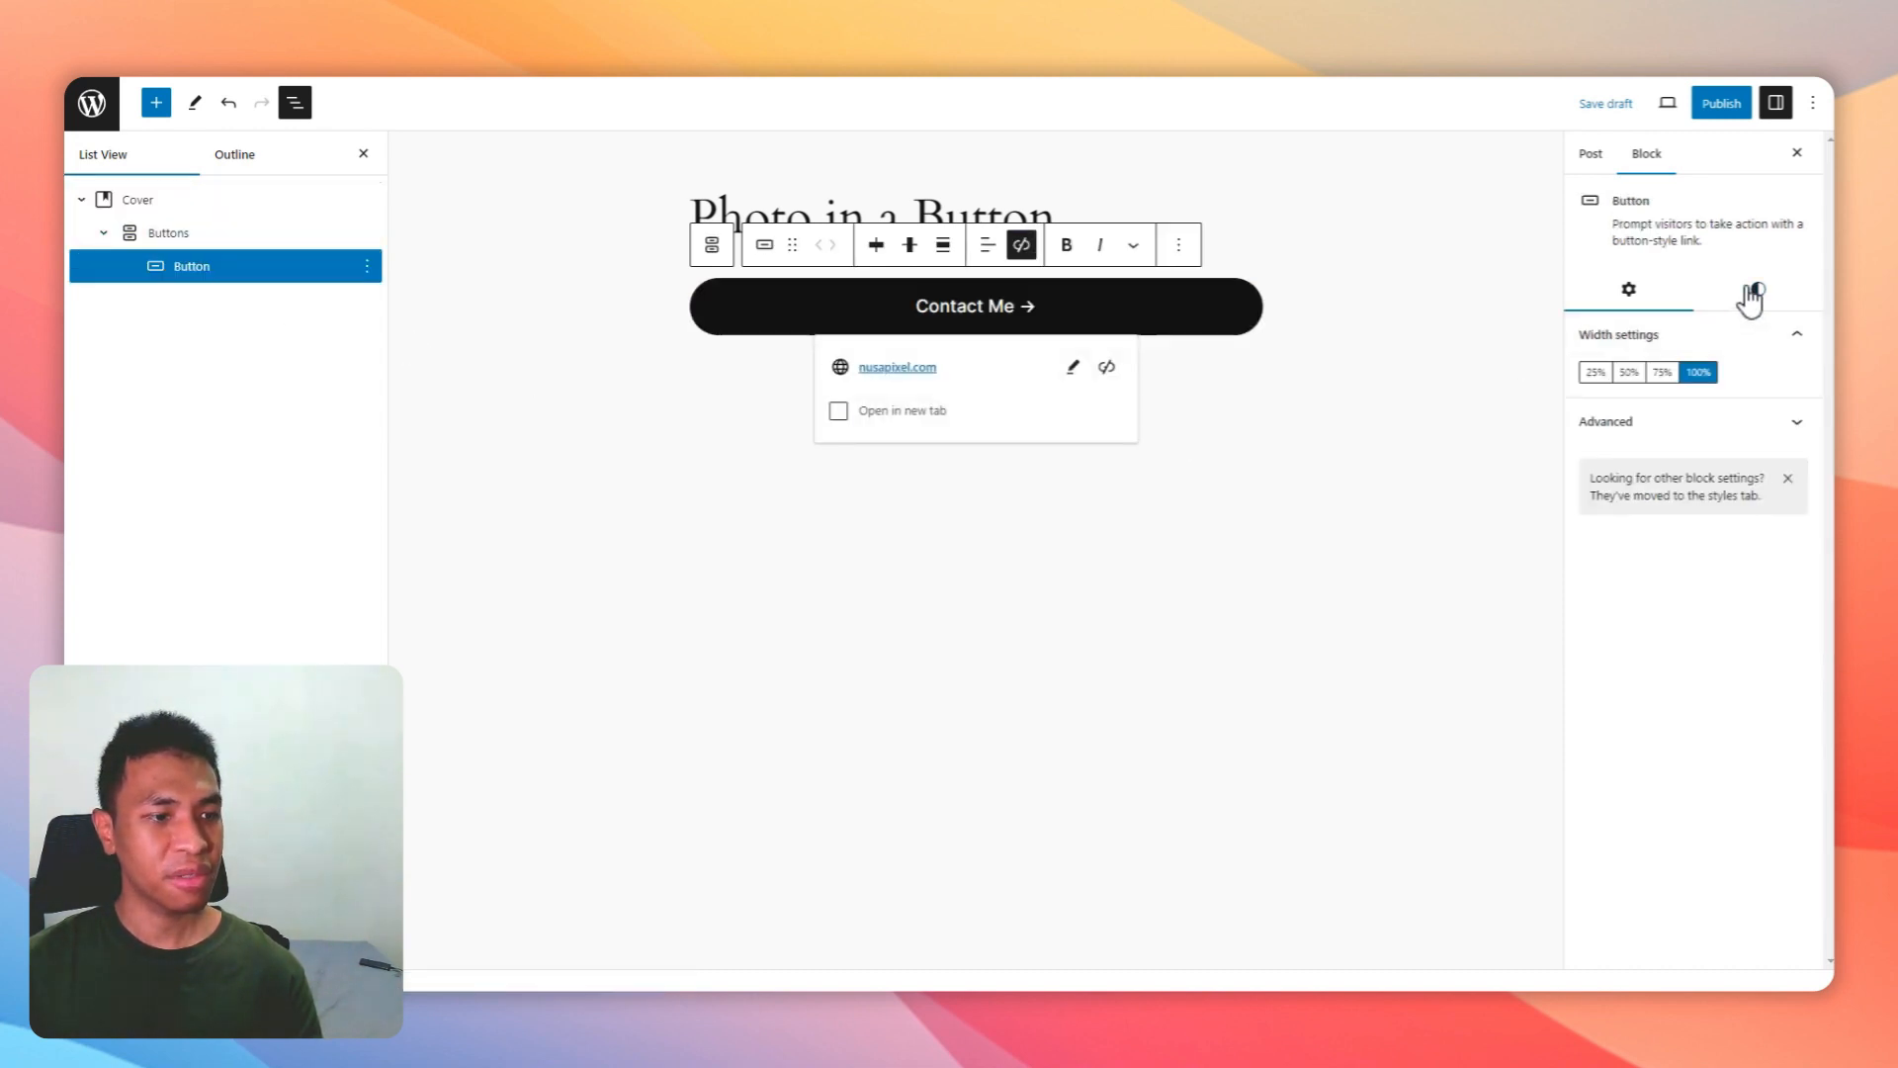
{"action": "left_click", "coordinate": [1756, 289]}
{"action": "scroll", "coordinate": [1706, 534], "scroll_direction": "down", "scroll_amount": 1}
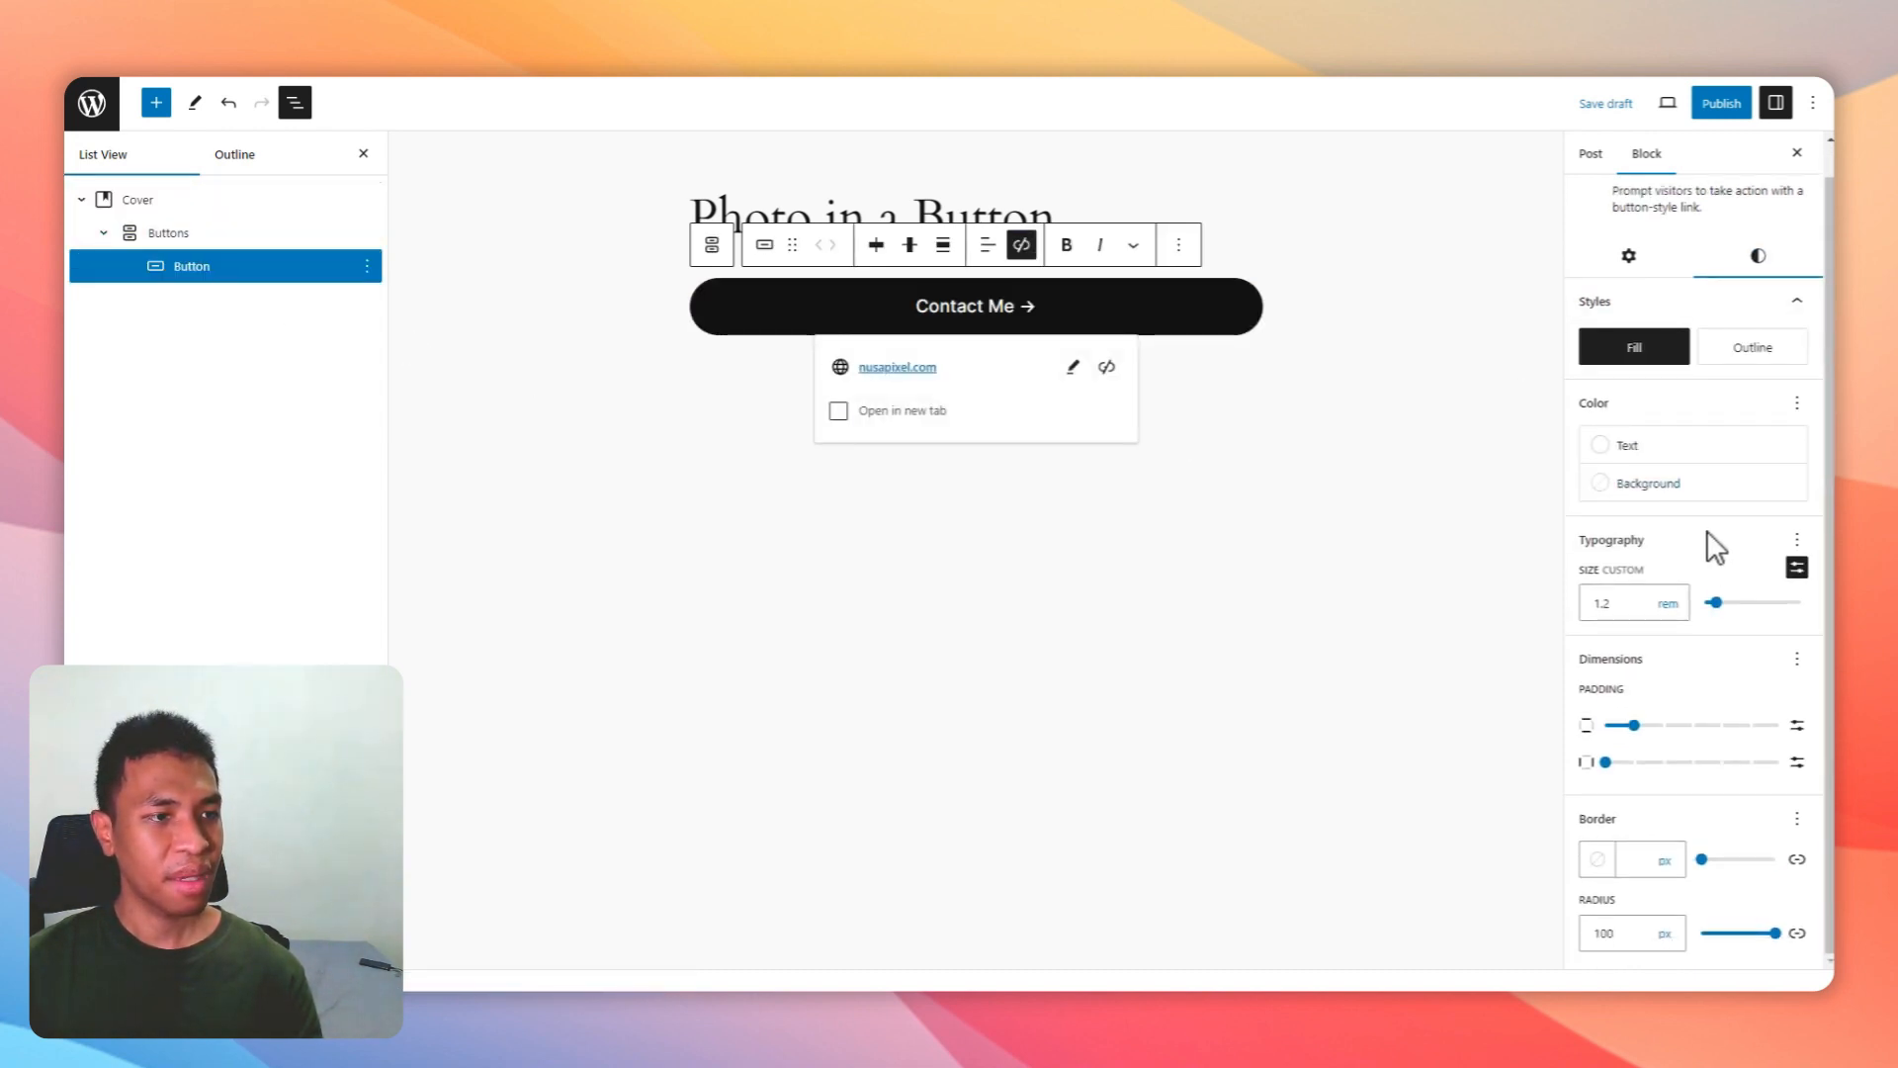
{"action": "left_click", "coordinate": [1690, 494]}
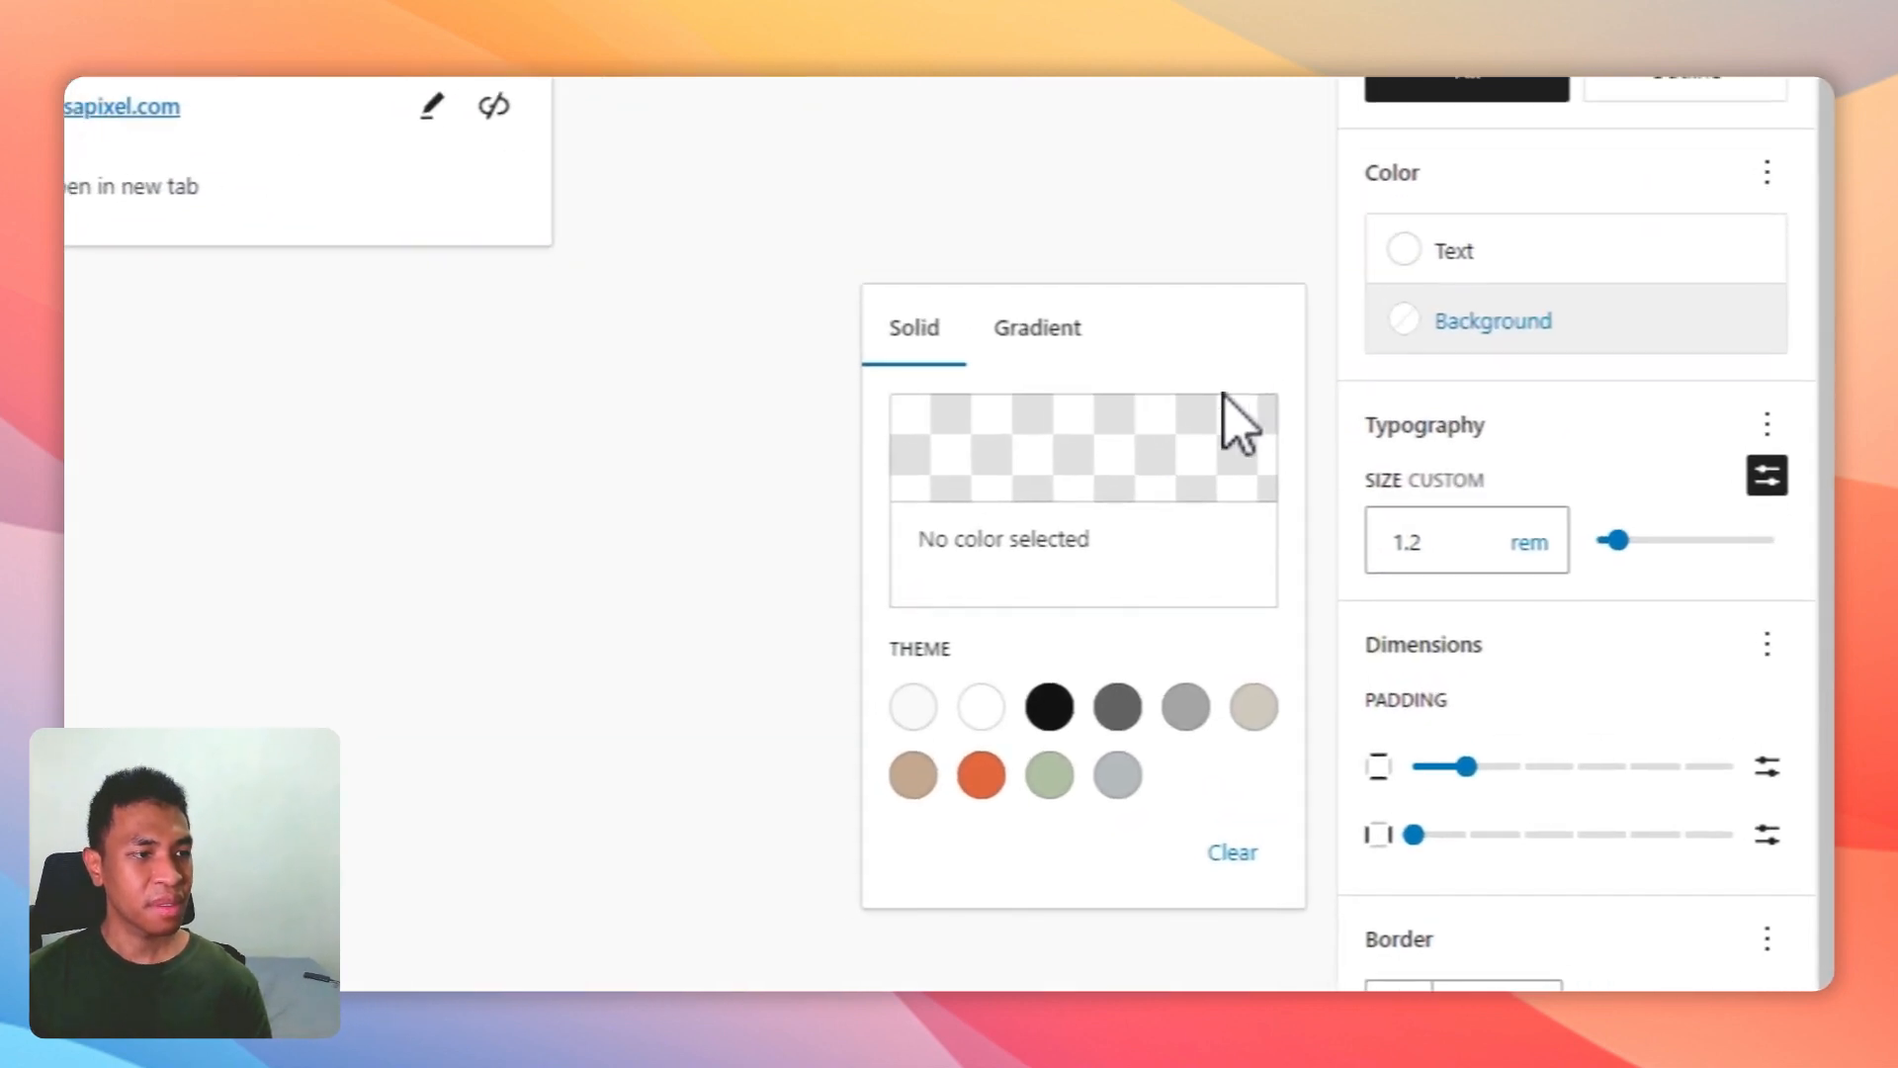
{"action": "left_click", "coordinate": [1393, 560]}
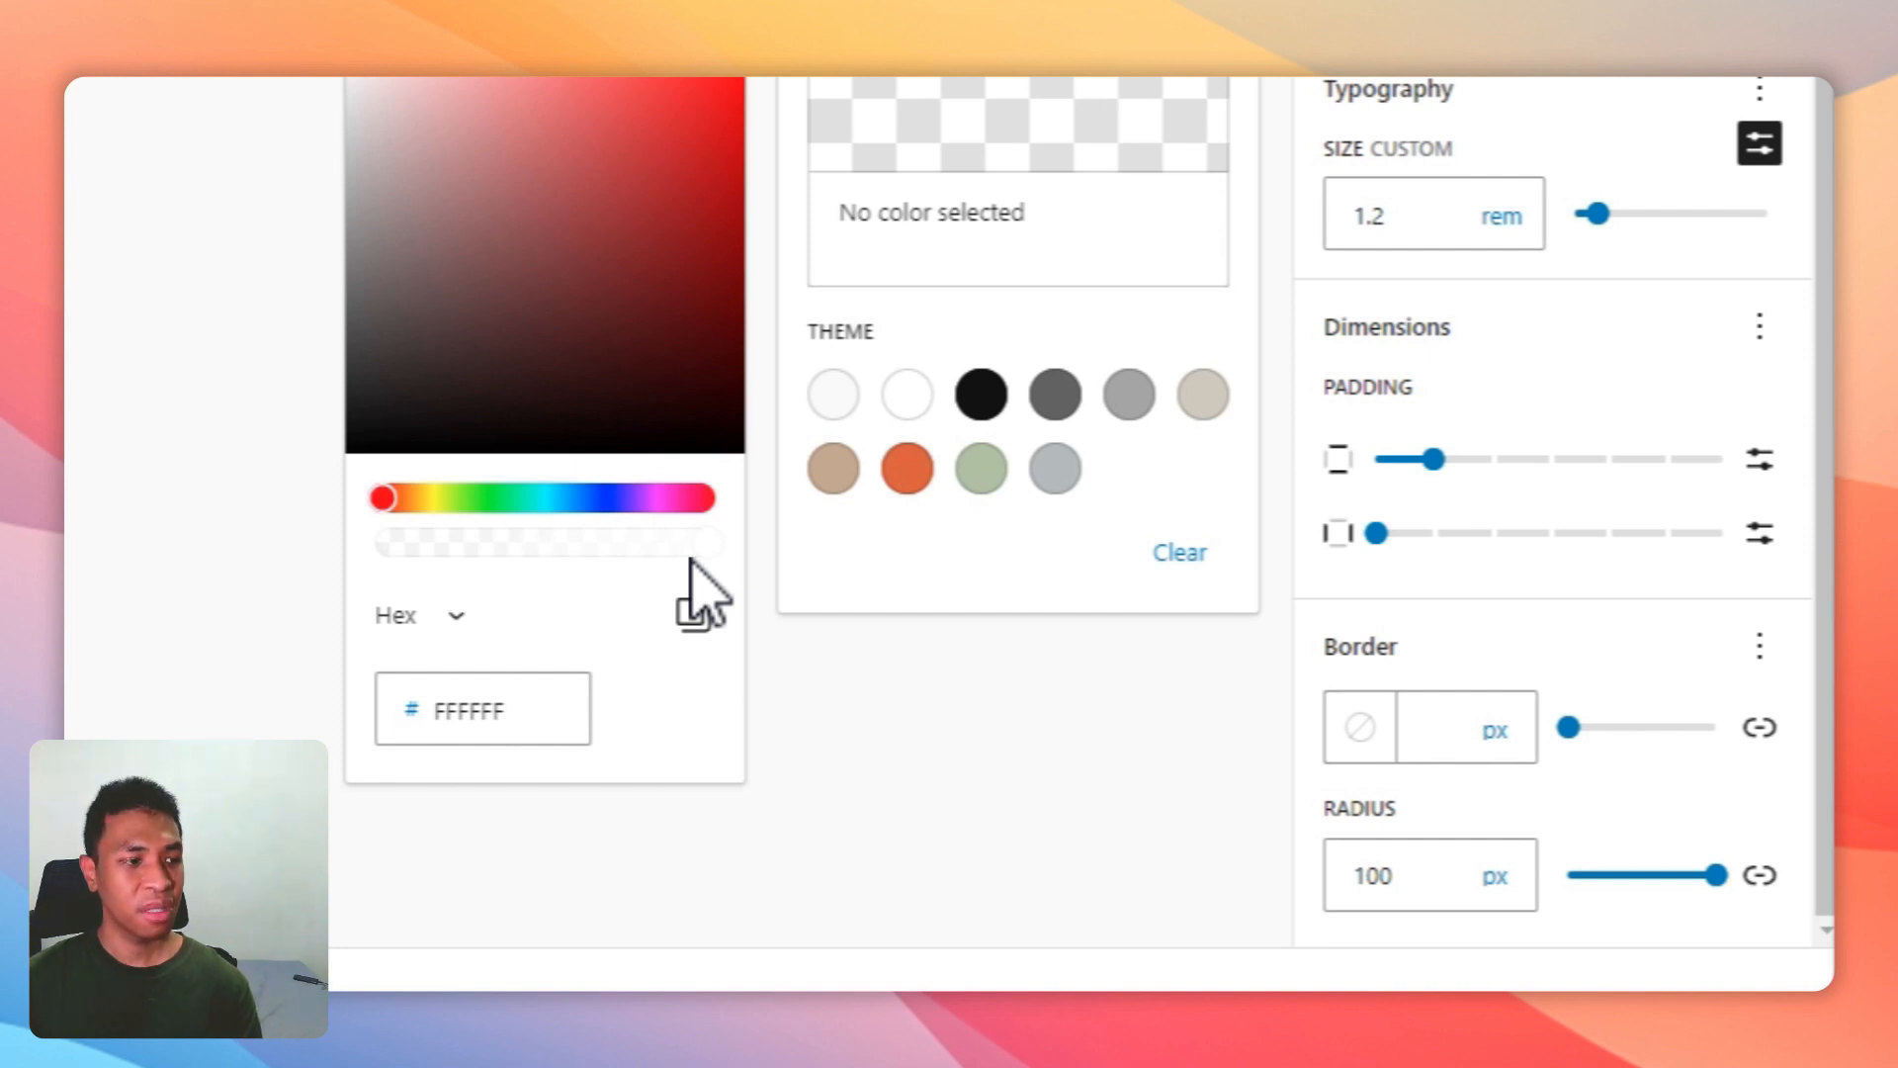
{"action": "left_click_drag", "start_coordinate": [697, 543], "coordinate": [435, 543]}
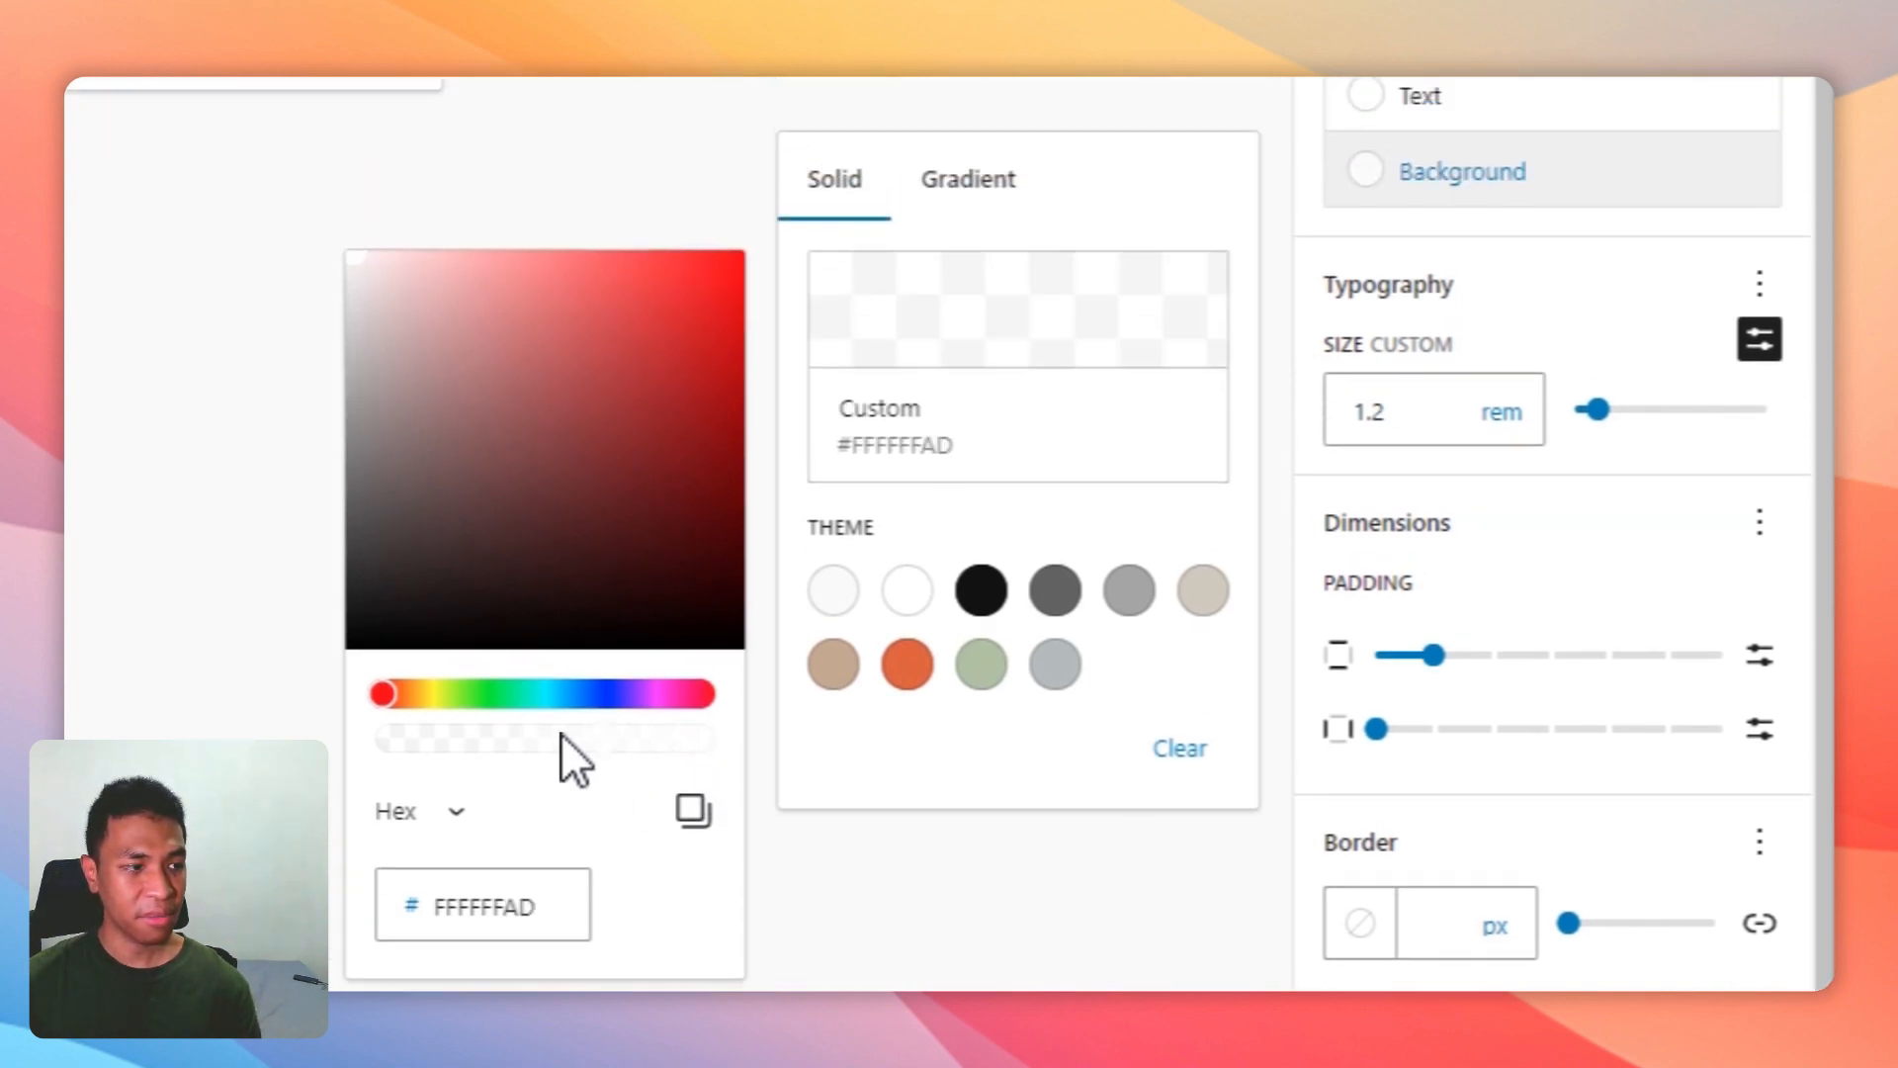
{"action": "left_click_drag", "start_coordinate": [959, 772], "coordinate": [929, 771]}
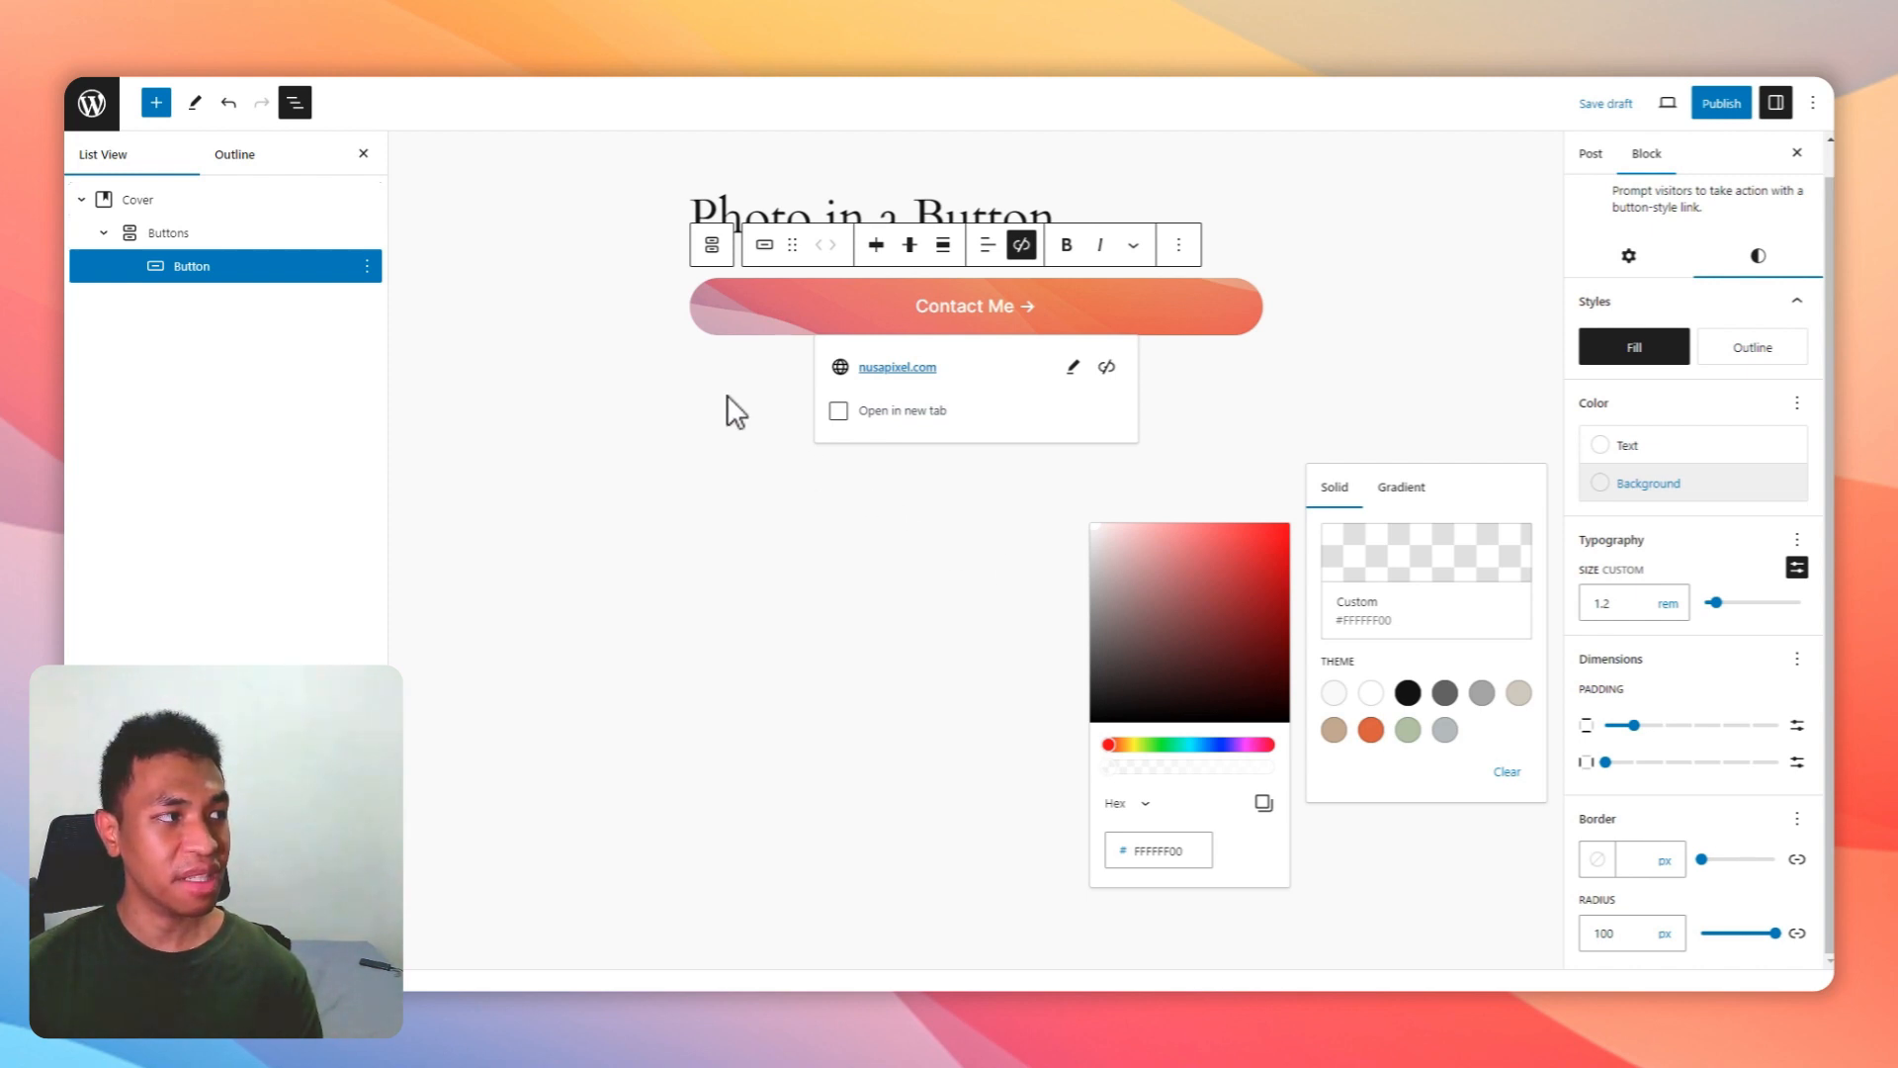
Step: Select the Cover block and move its image focal point to the lower-left area of the photo
{"action": "left_click", "coordinate": [183, 200]}
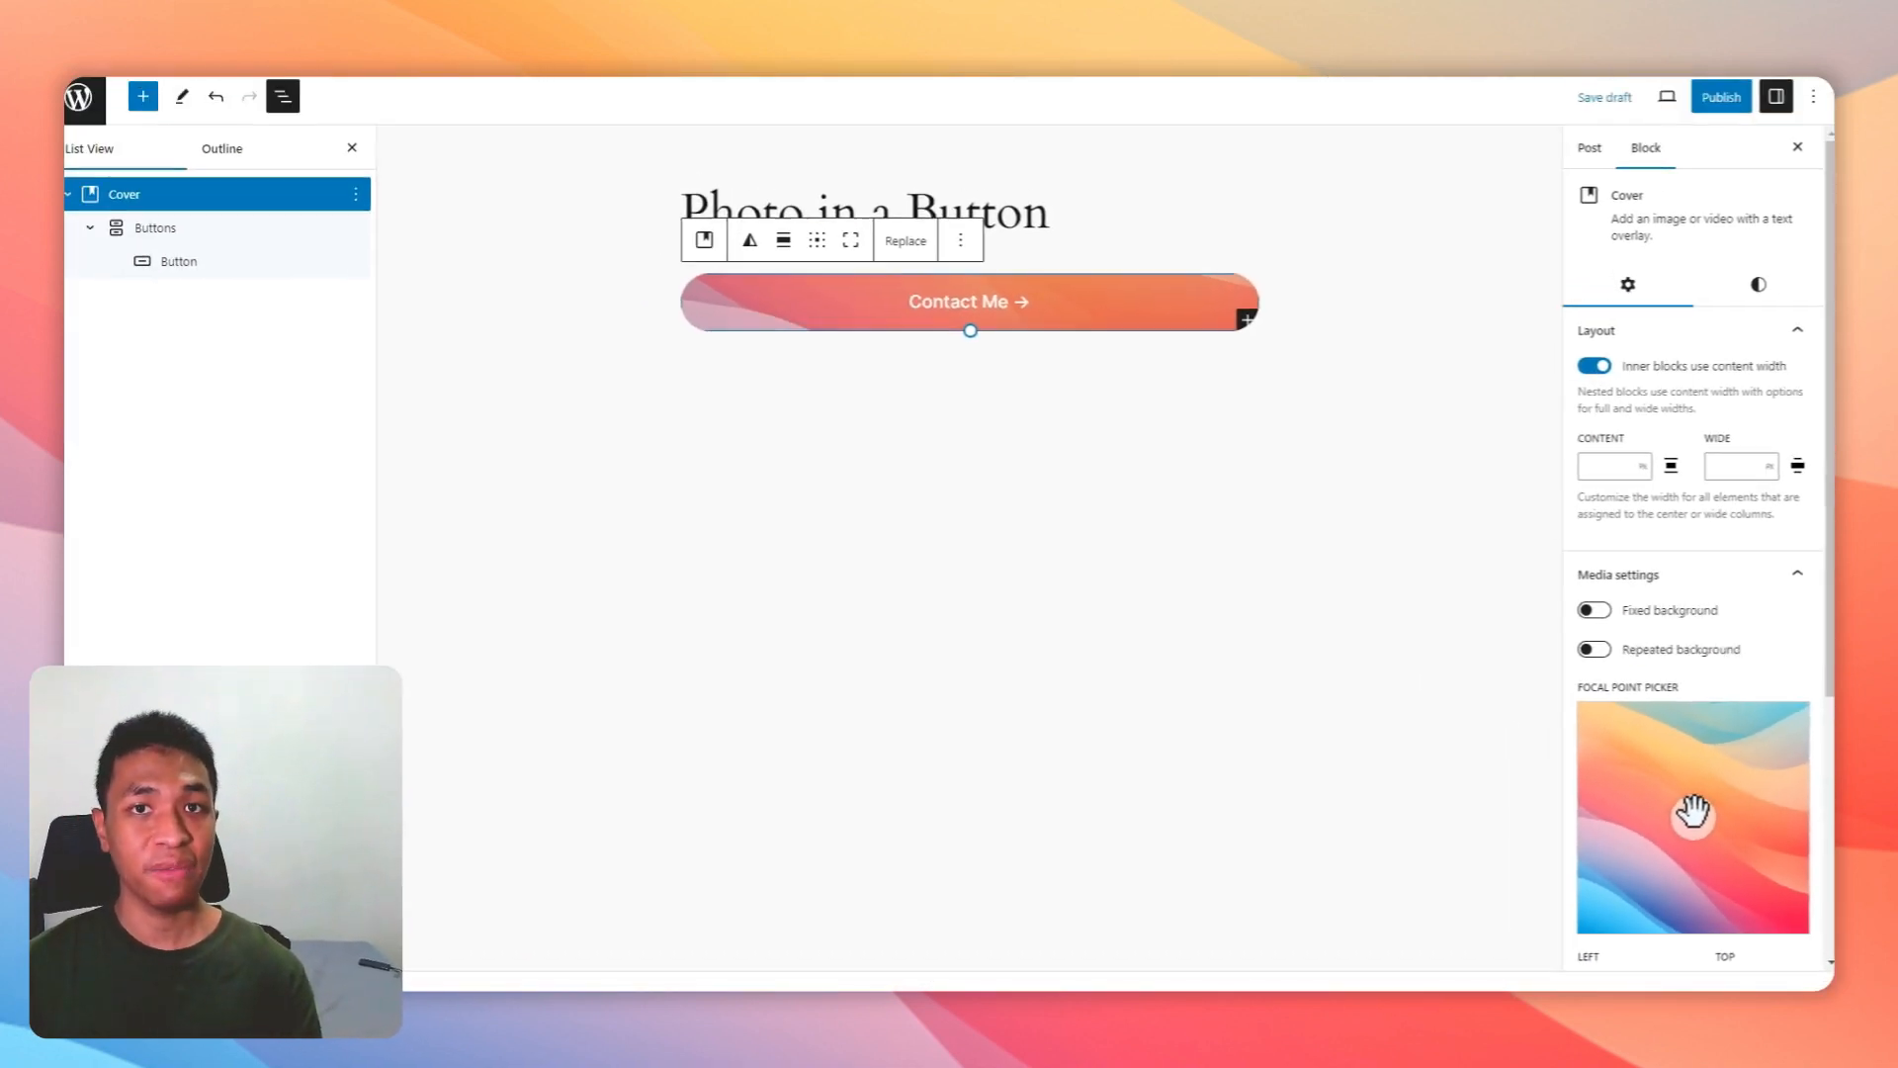
{"action": "left_click_drag", "start_coordinate": [1694, 813], "coordinate": [1613, 899]}
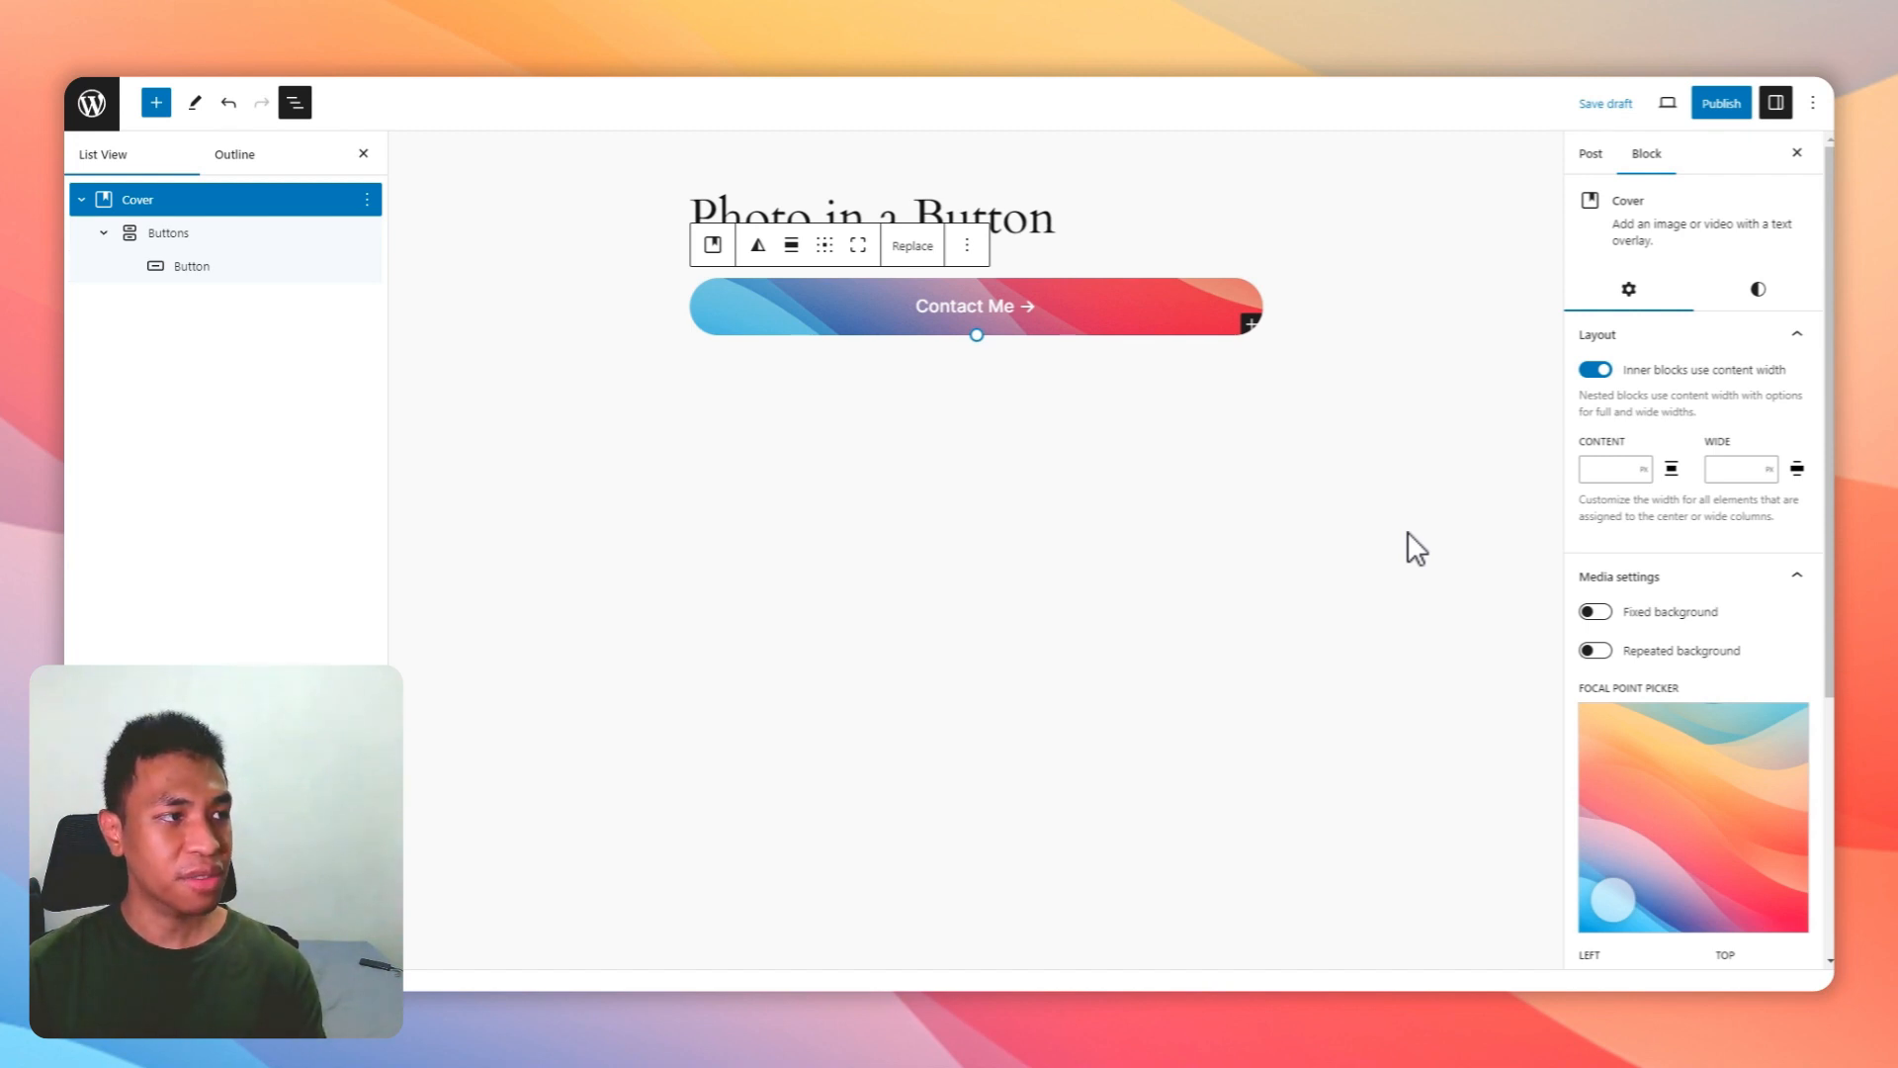
Step: Copy the Cover block and insert a Columns block with the 25 / 50 / 25 layout below it
{"action": "left_click", "coordinate": [366, 198]}
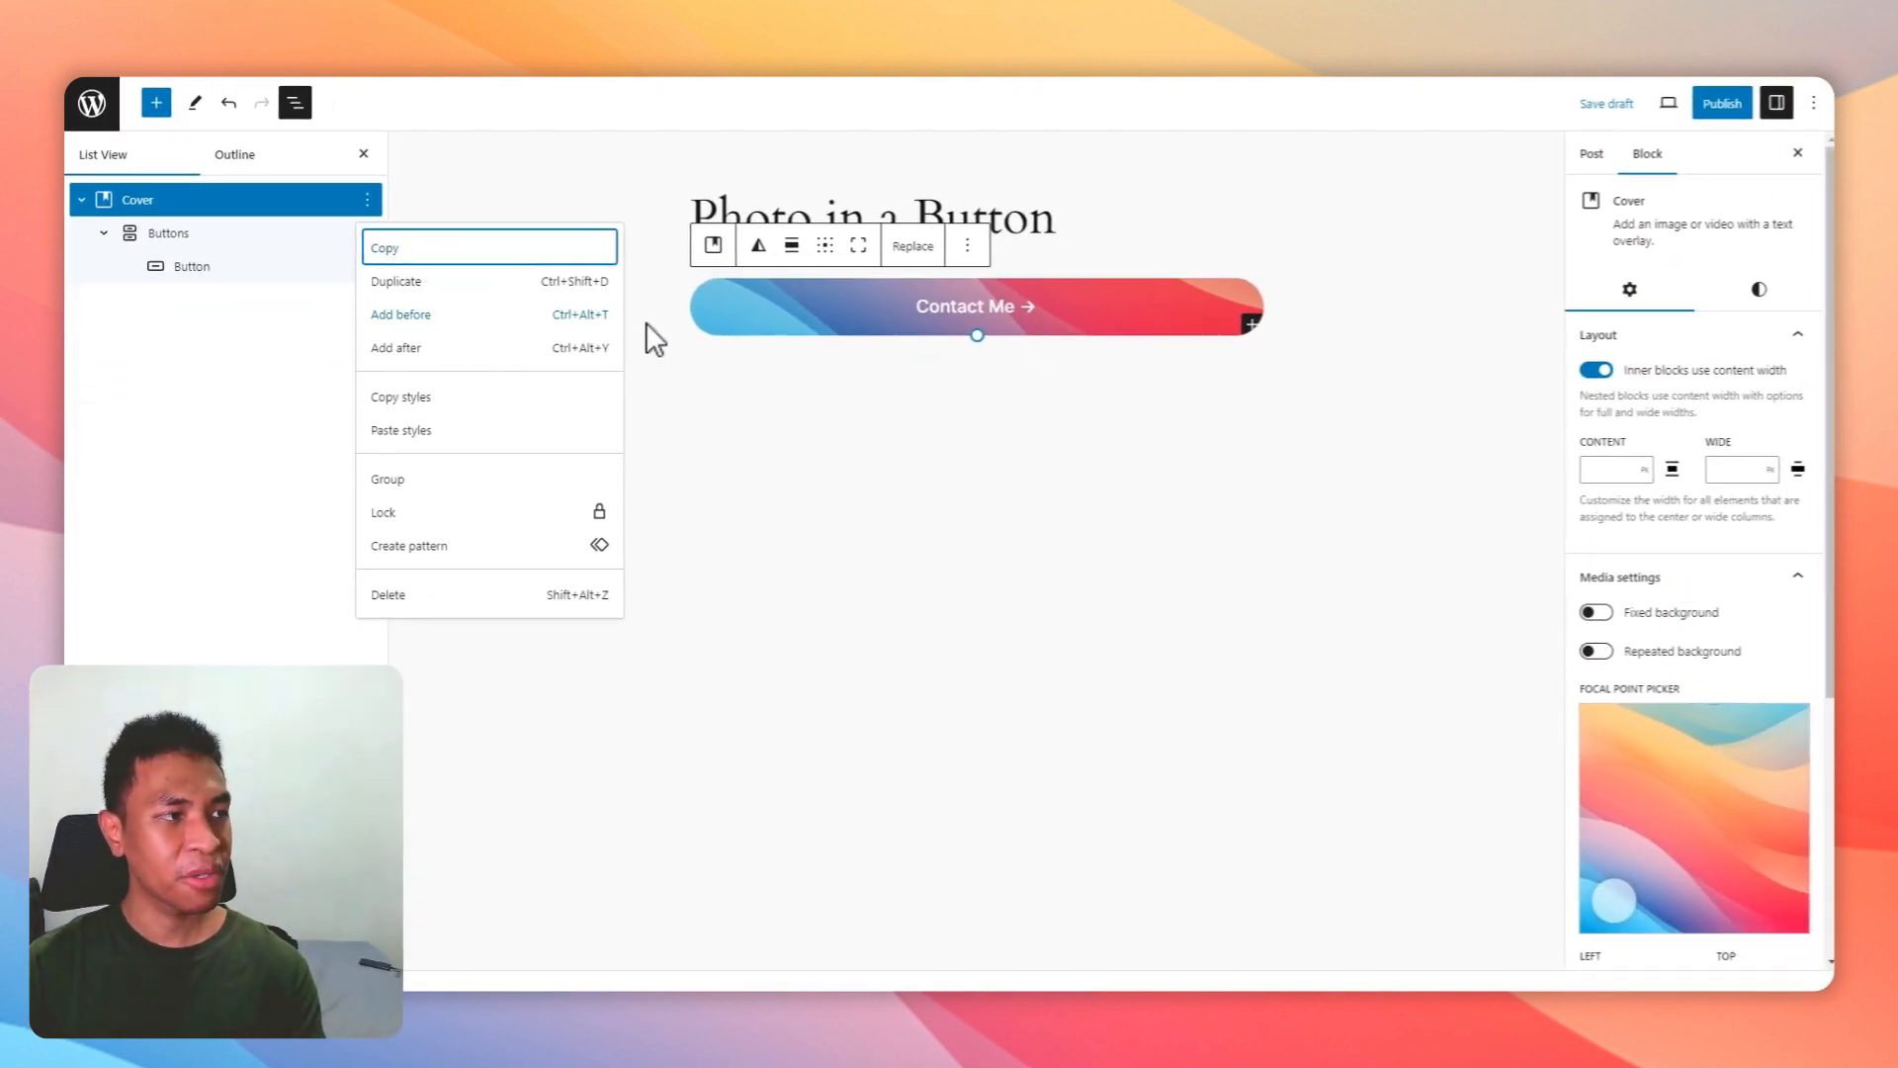
{"action": "left_click", "coordinate": [803, 384]}
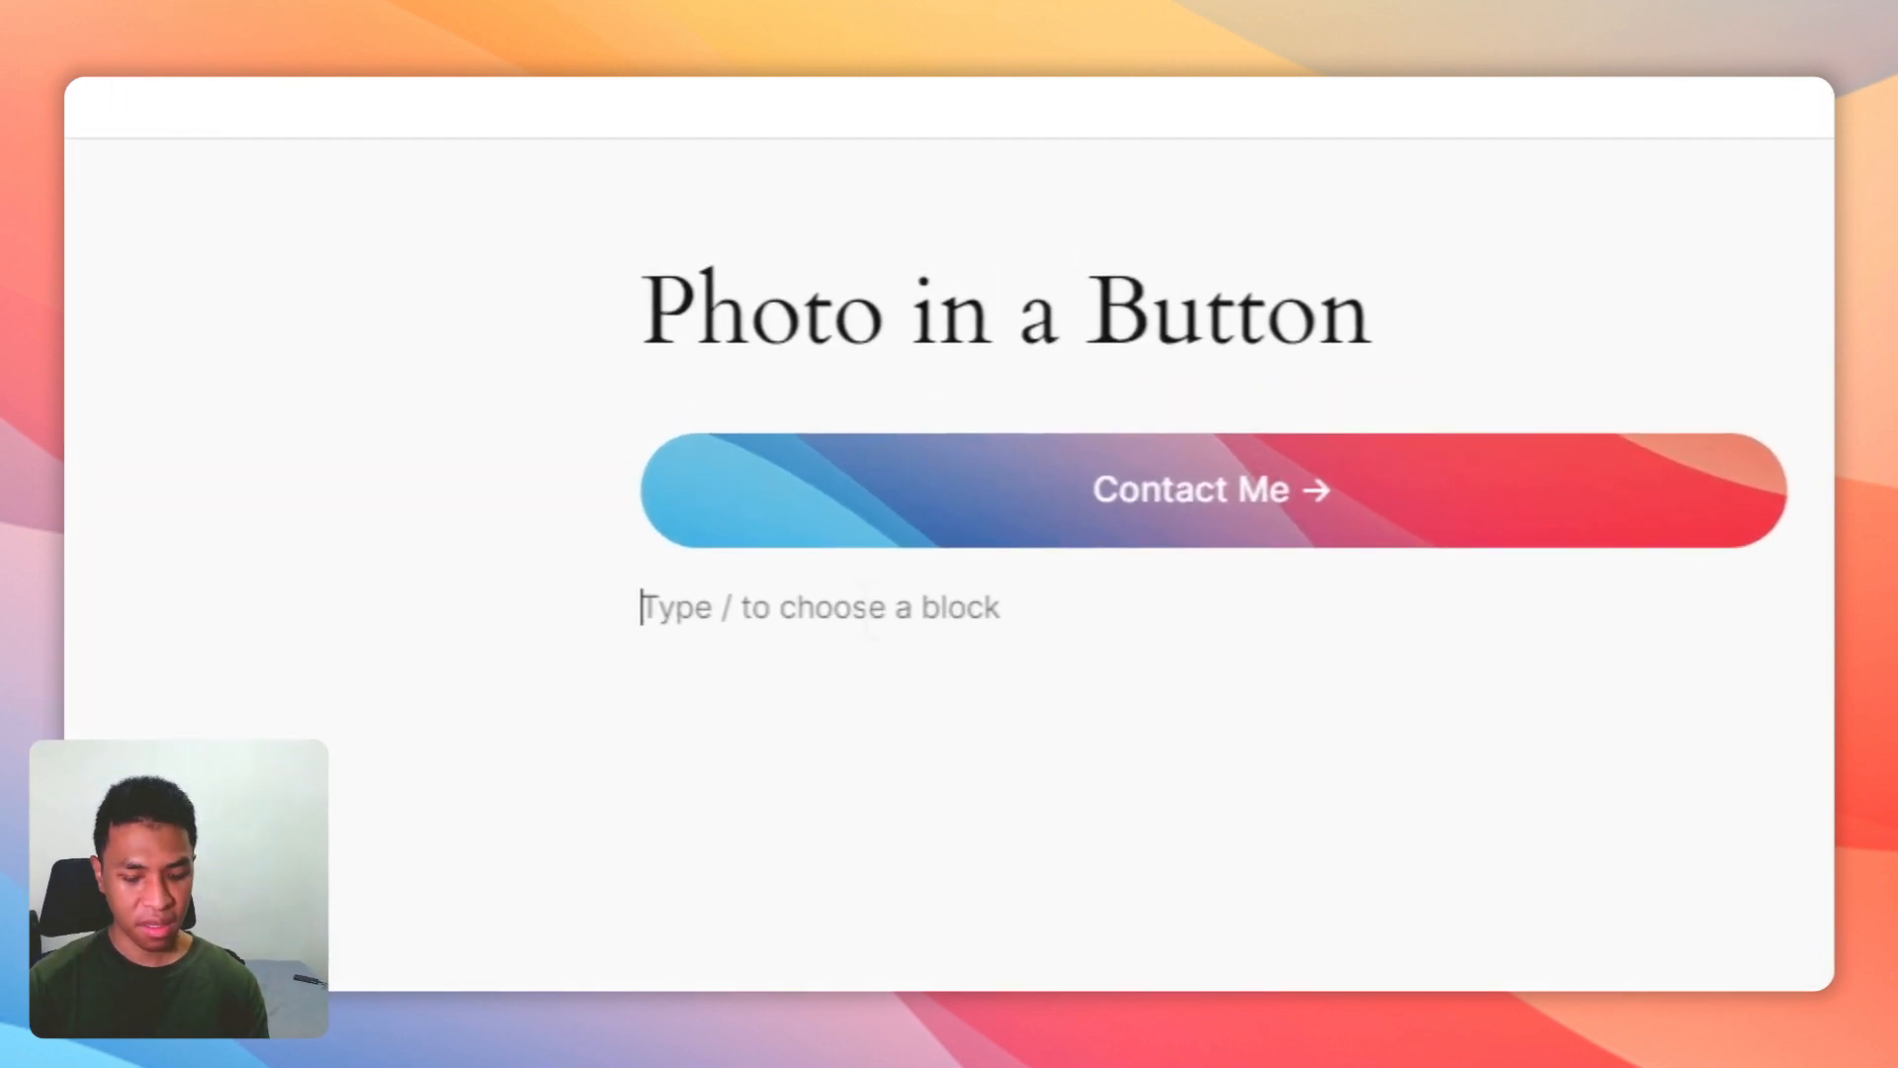
{"action": "type", "text": "/columns"}
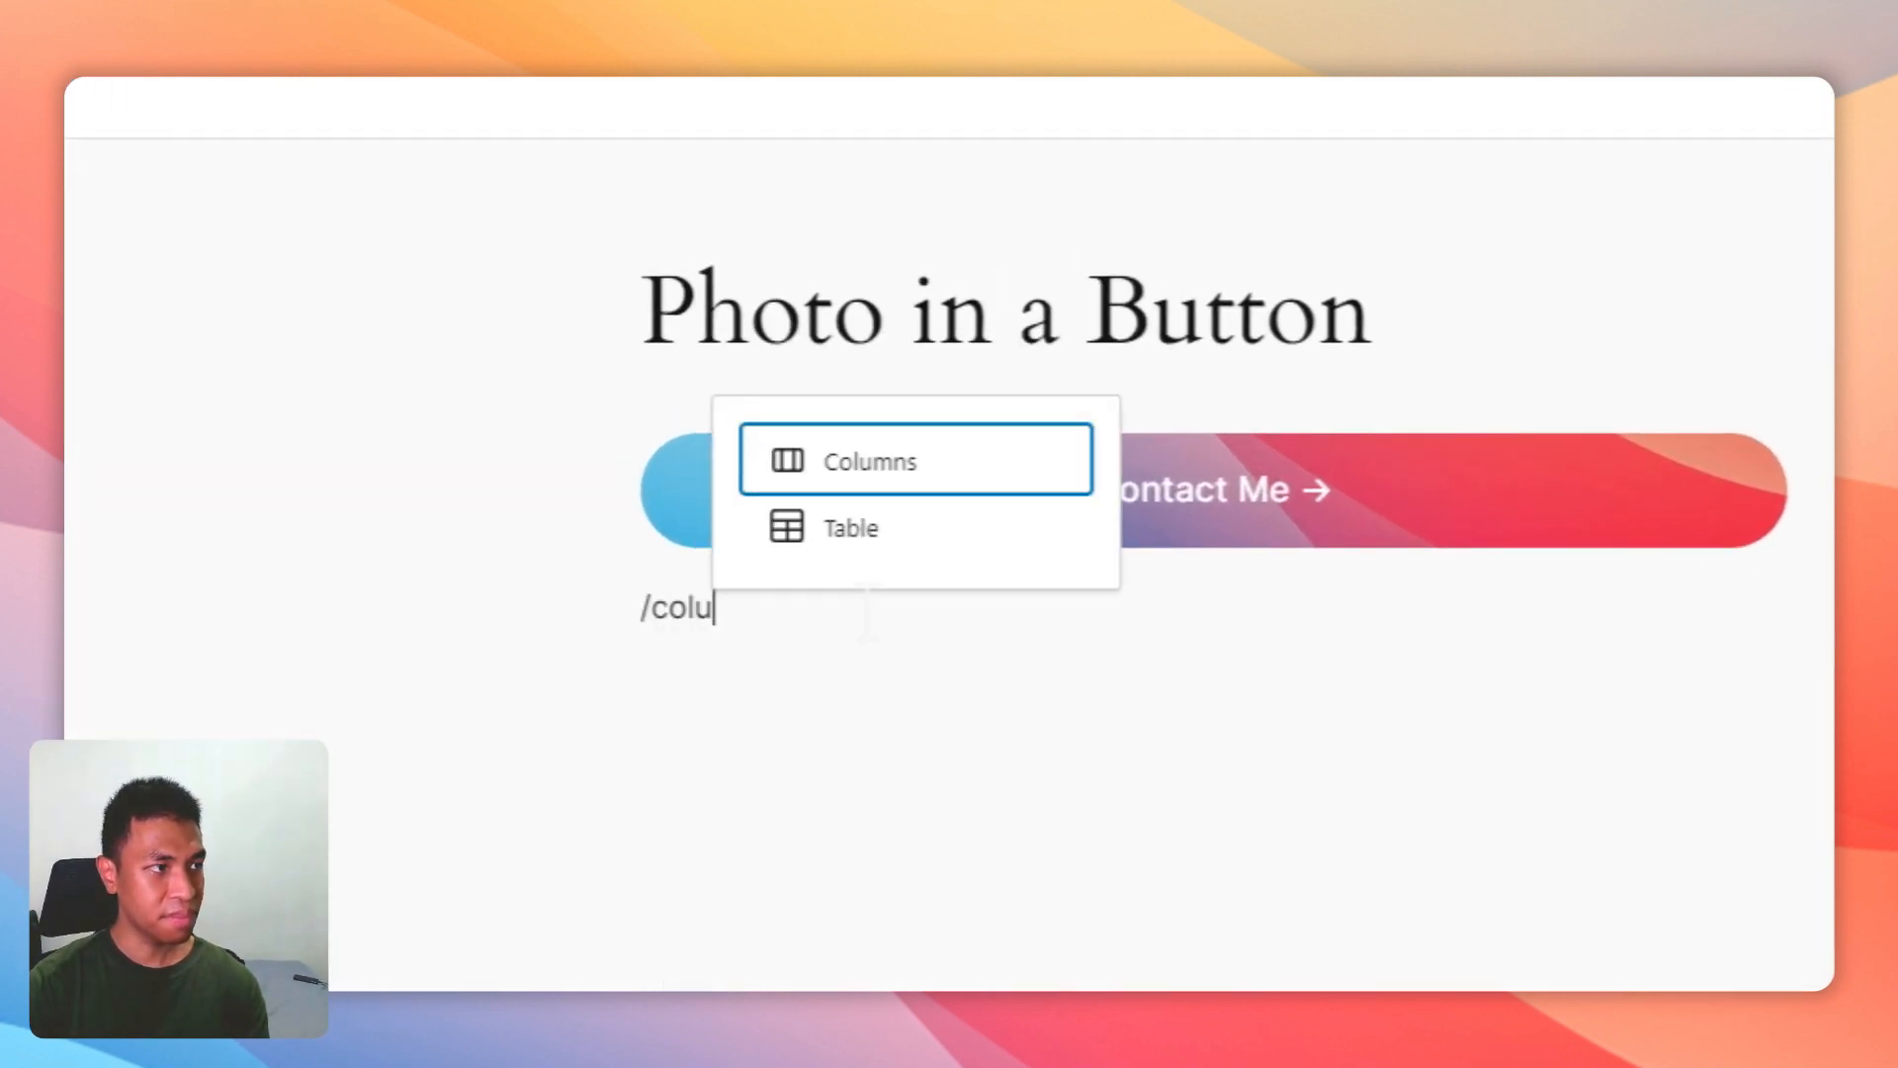
{"action": "left_click", "coordinate": [941, 471]}
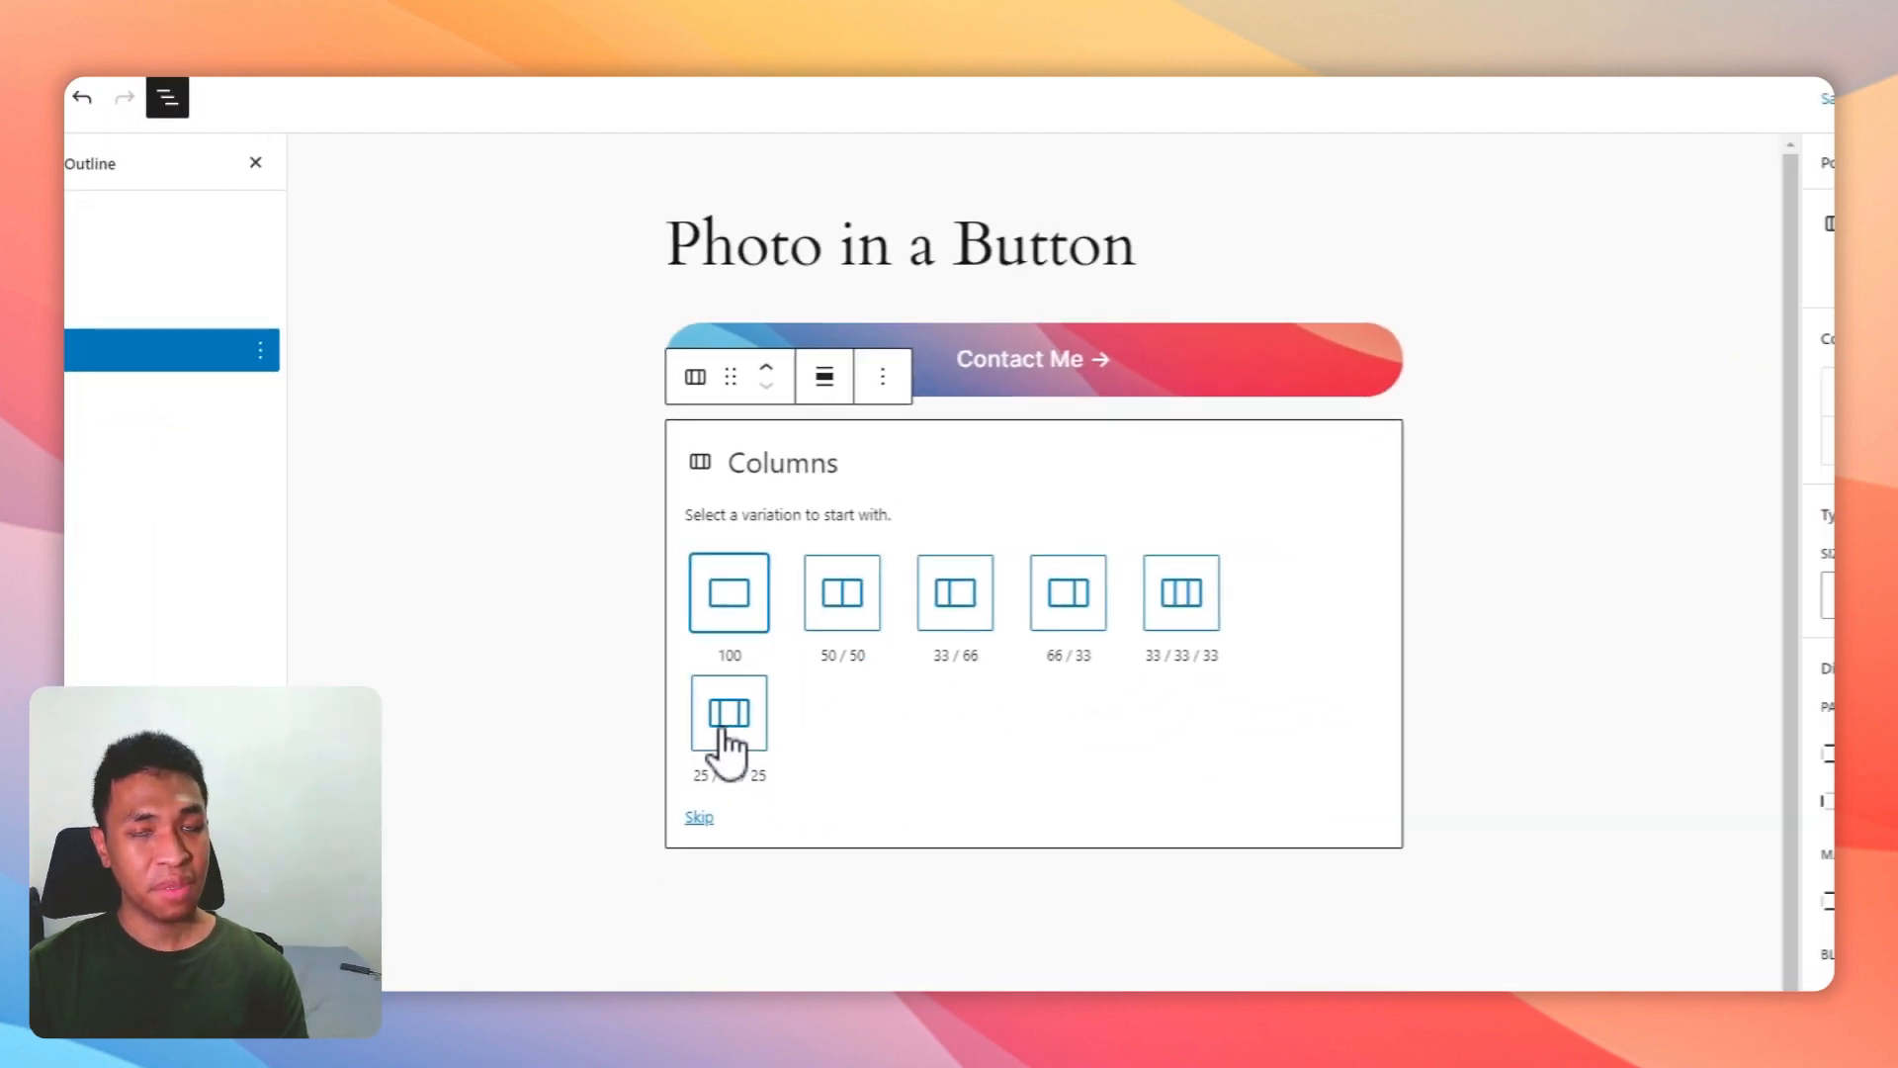
{"action": "left_click", "coordinate": [733, 613]}
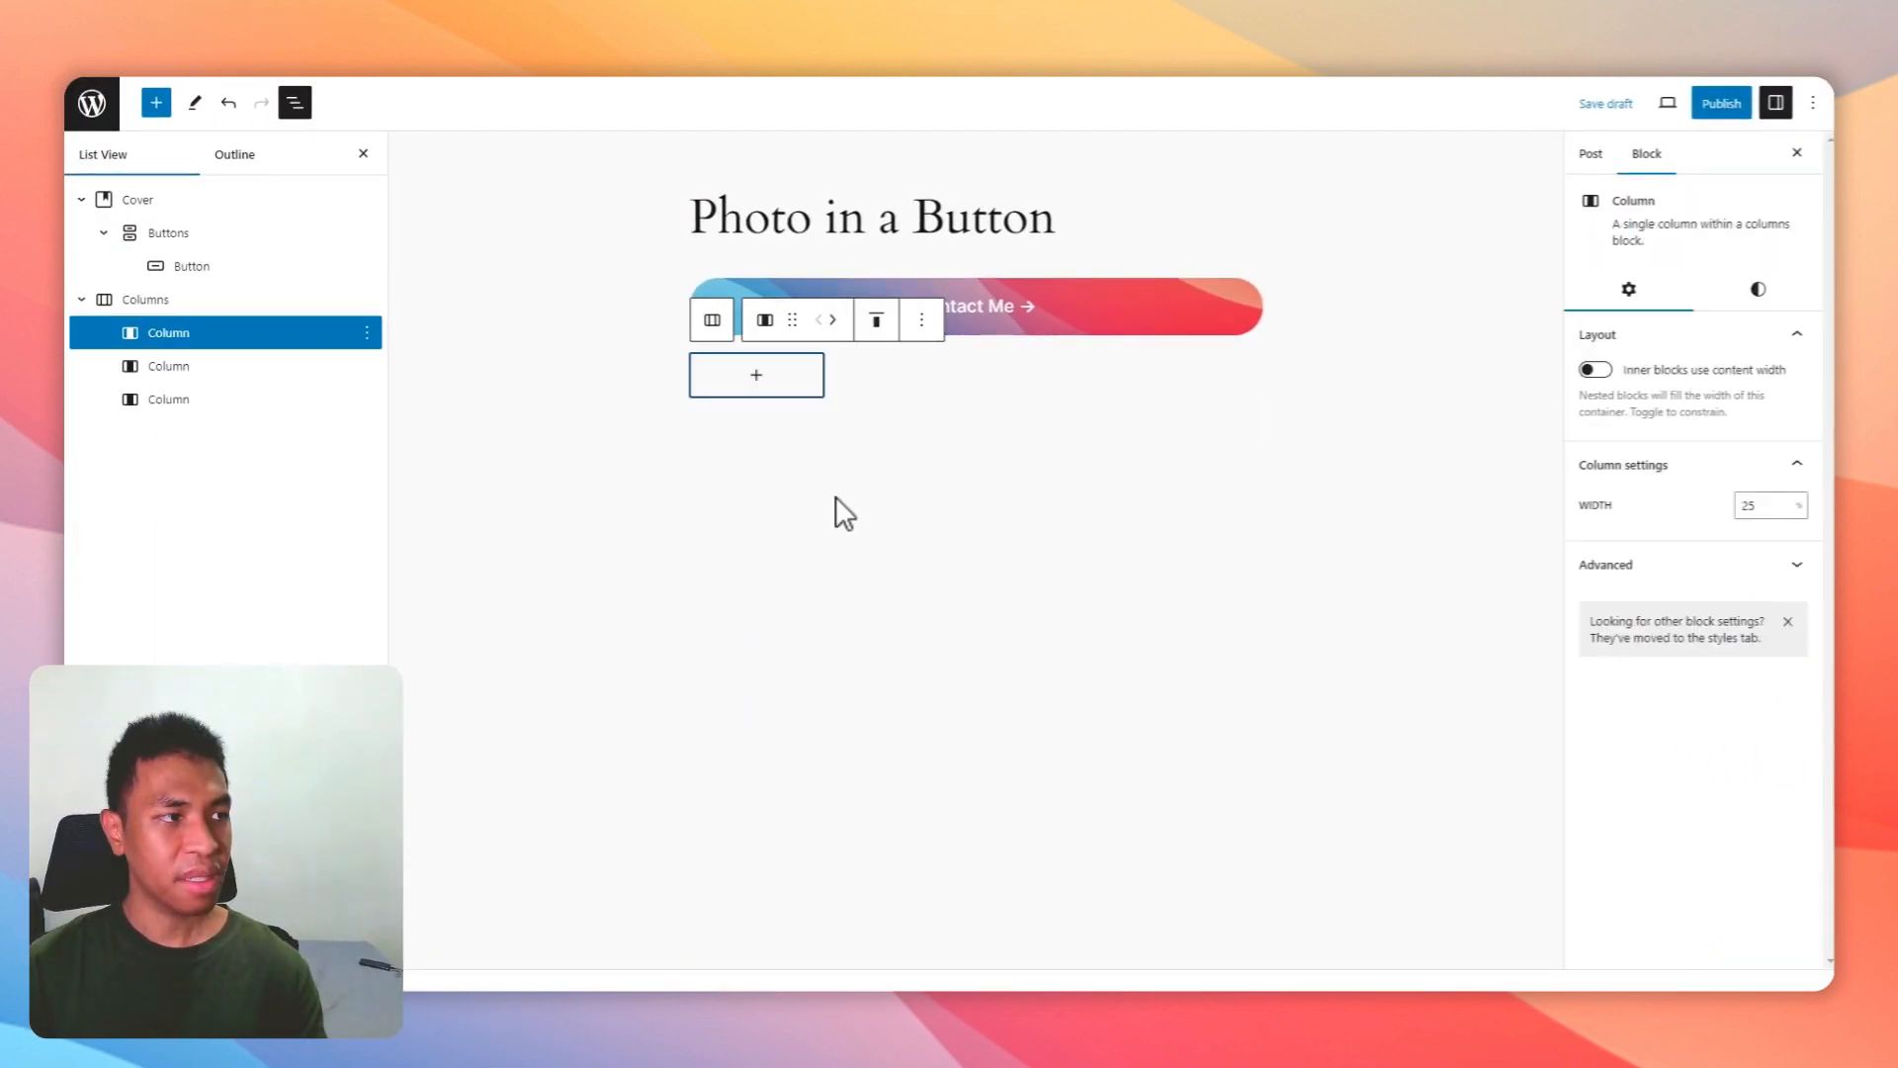
Step: Paste the copied Cover block into the middle 50% column
{"action": "left_click", "coordinate": [797, 396]}
{"action": "left_click", "coordinate": [928, 403]}
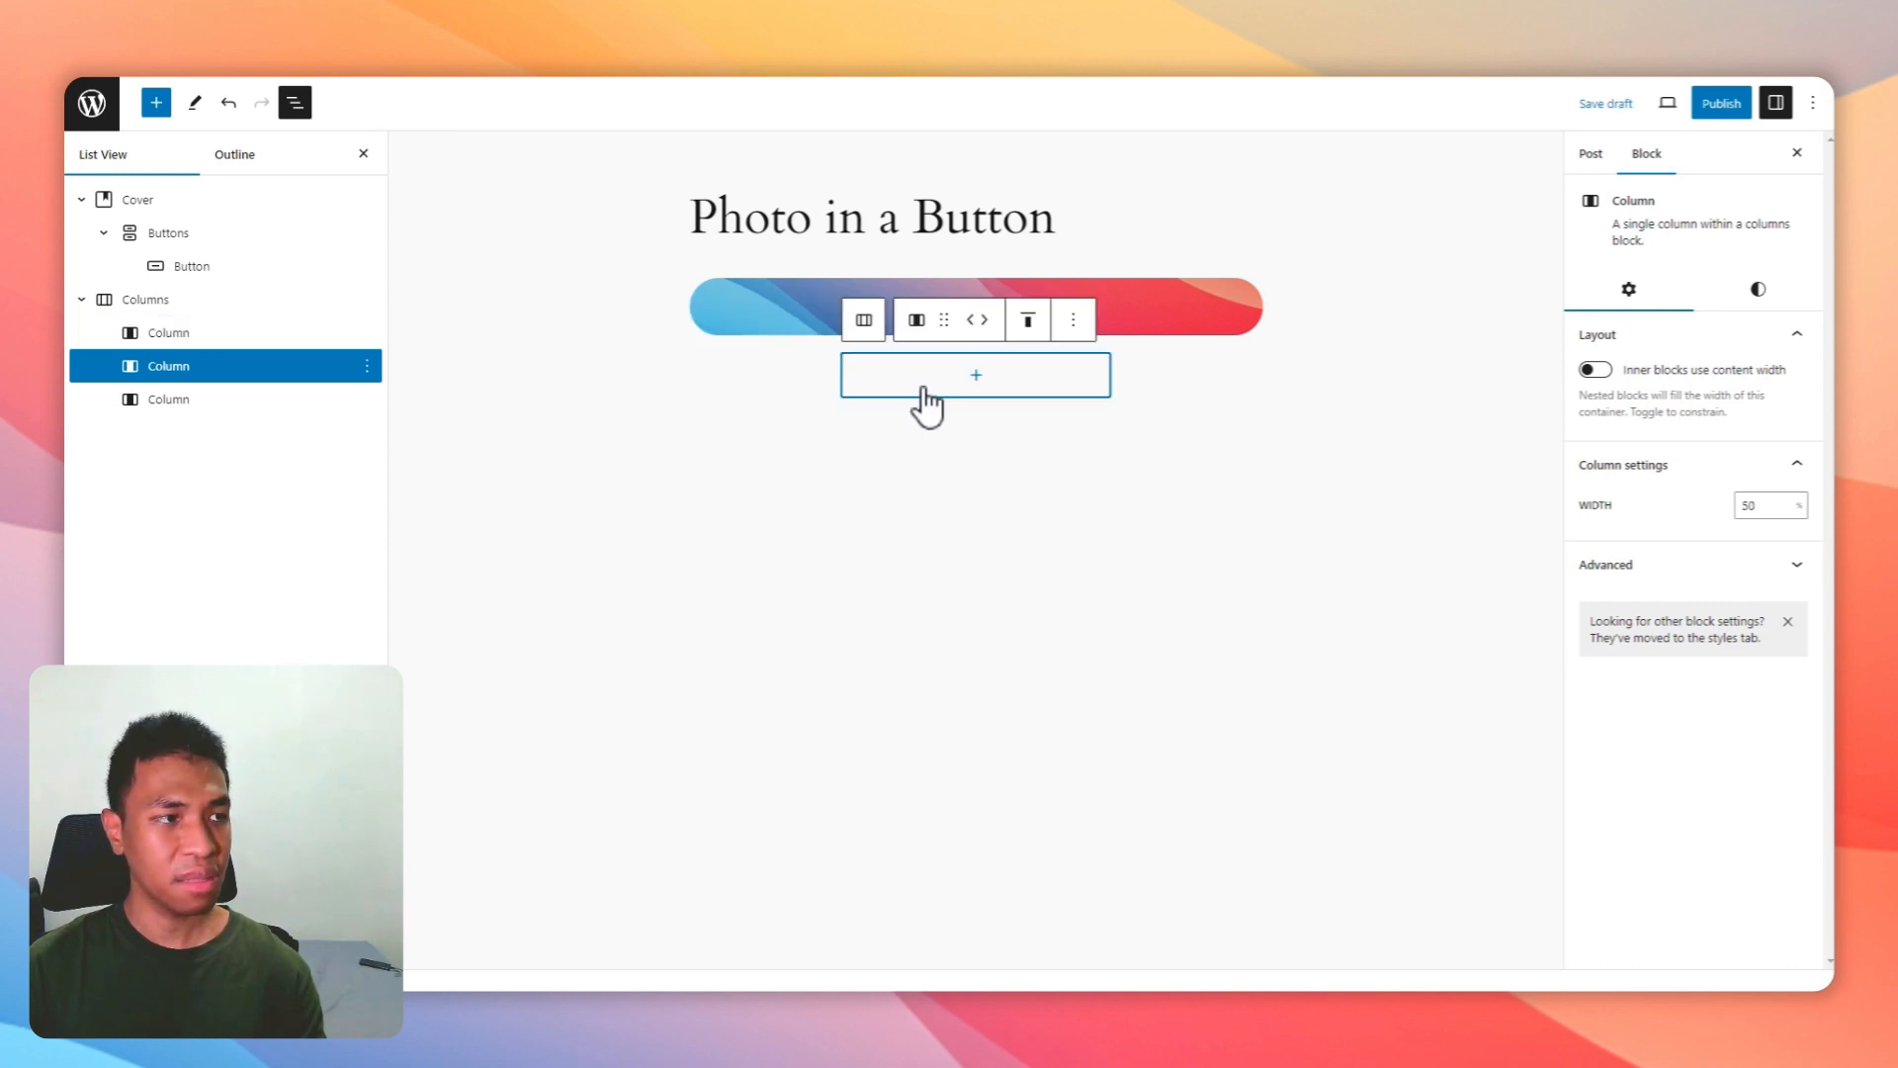
{"action": "left_click", "coordinate": [1151, 387]}
{"action": "left_click", "coordinate": [947, 385]}
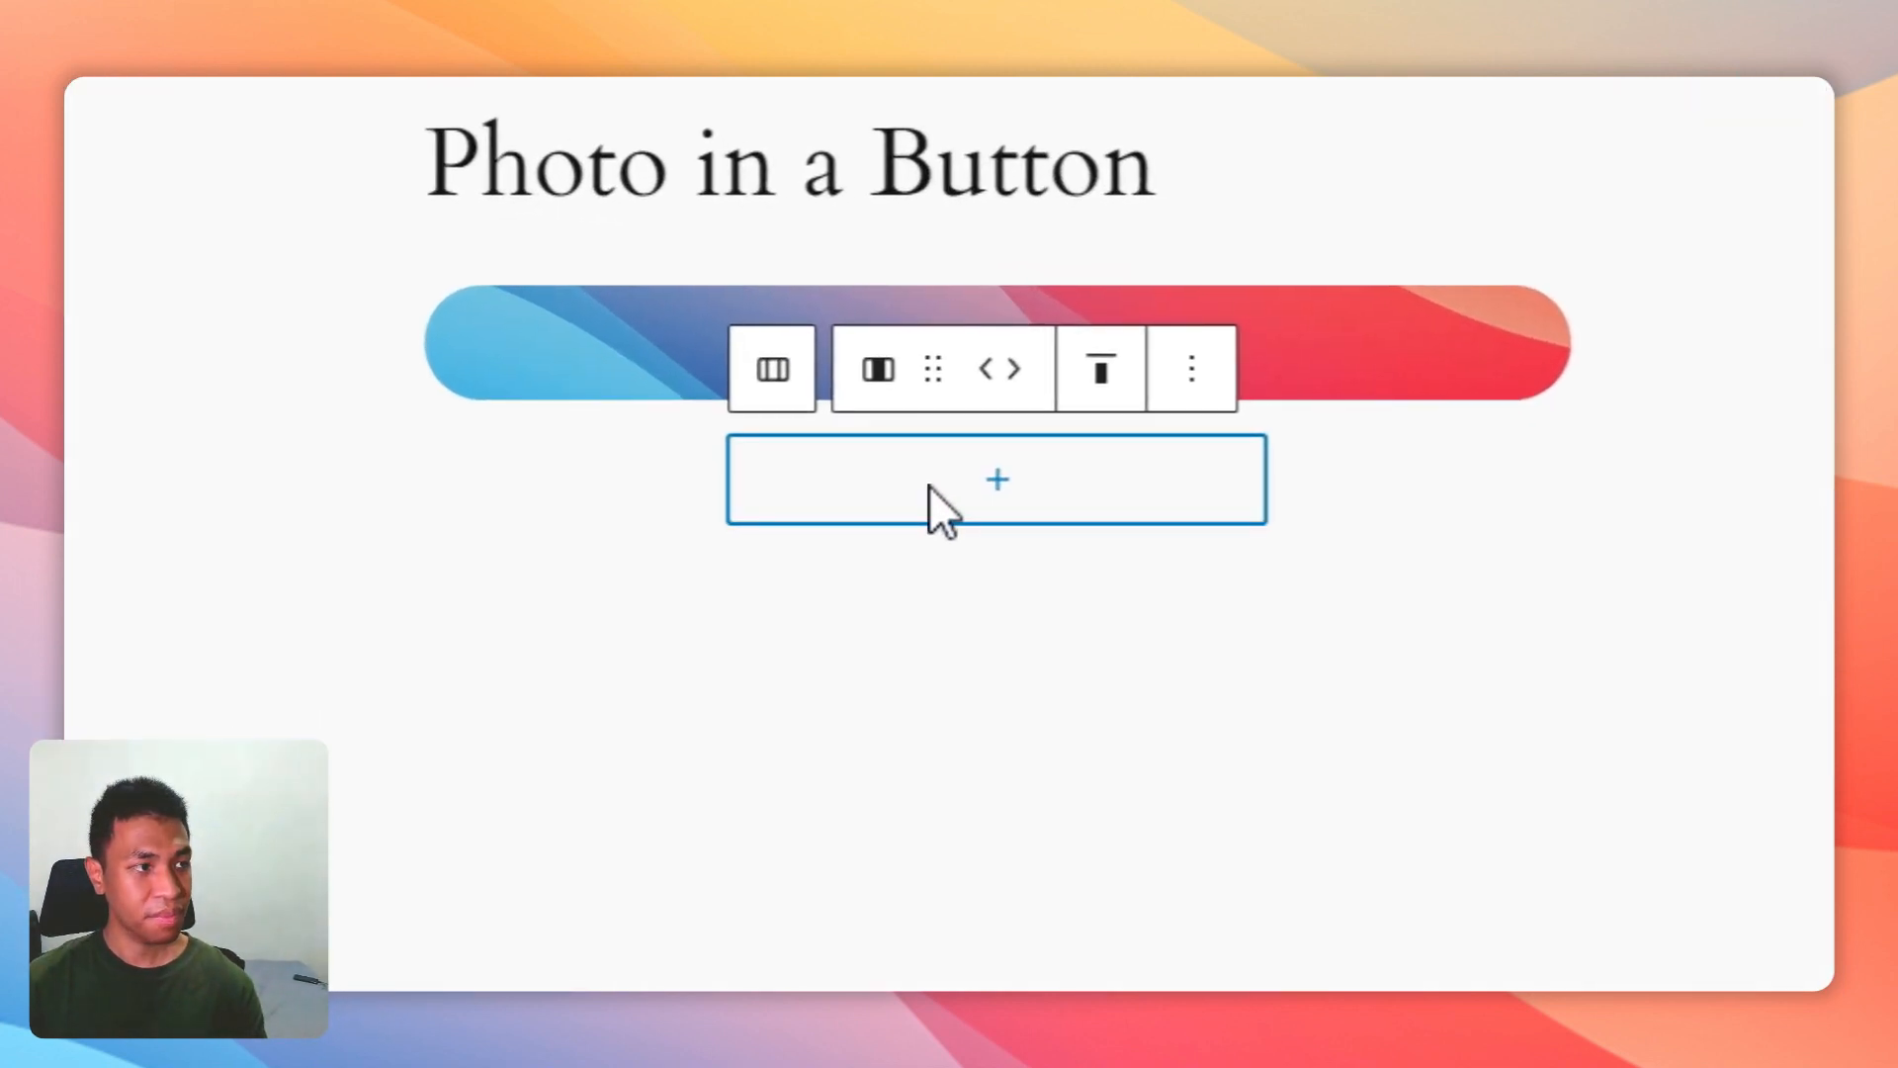
{"action": "key", "text": "ctrl+v"}
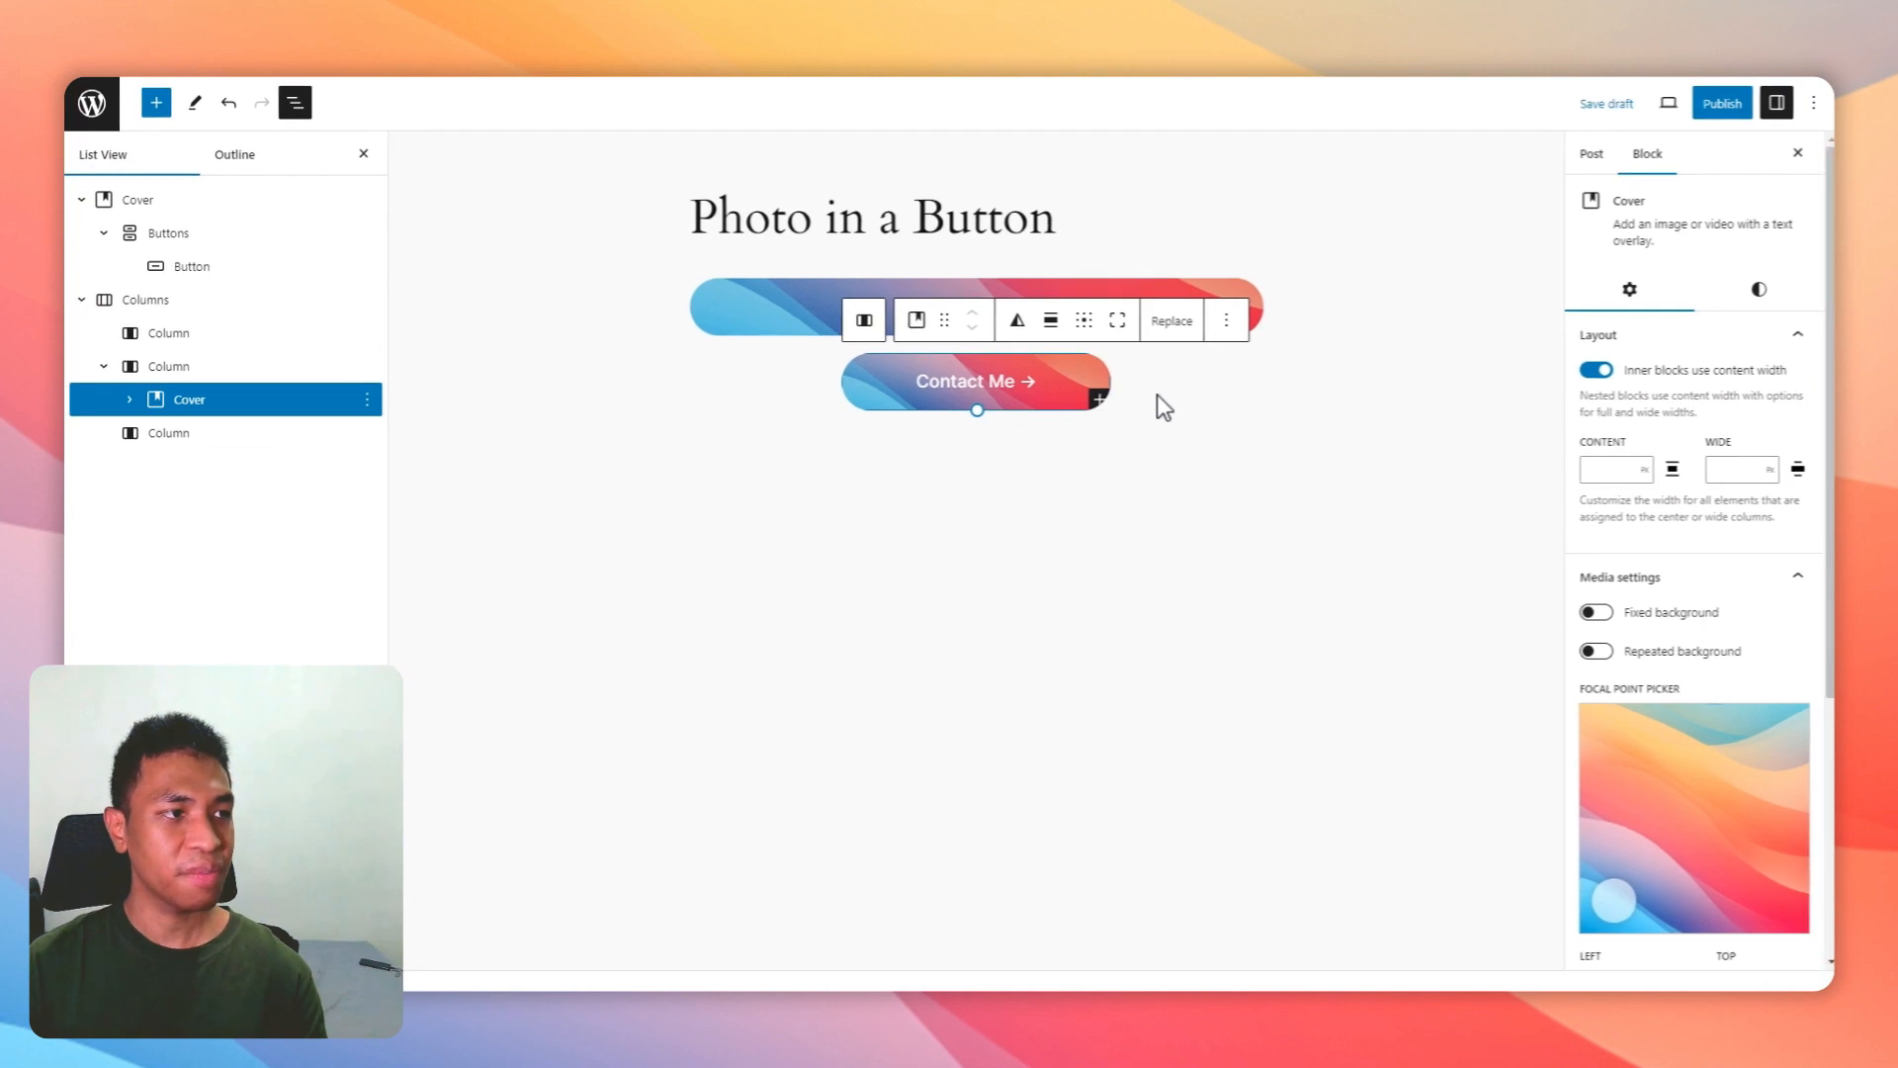